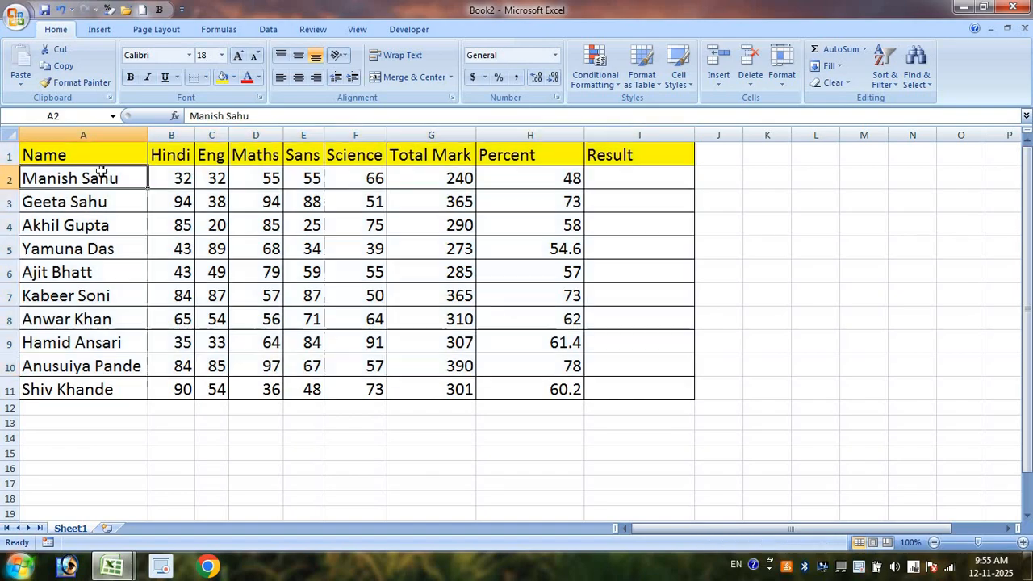
# - Examine the subject headings, the marks in B2:F11, and the Total Mark formula for the first student
pyautogui.click(172, 157)
pyautogui.click(211, 157)
pyautogui.click(255, 156)
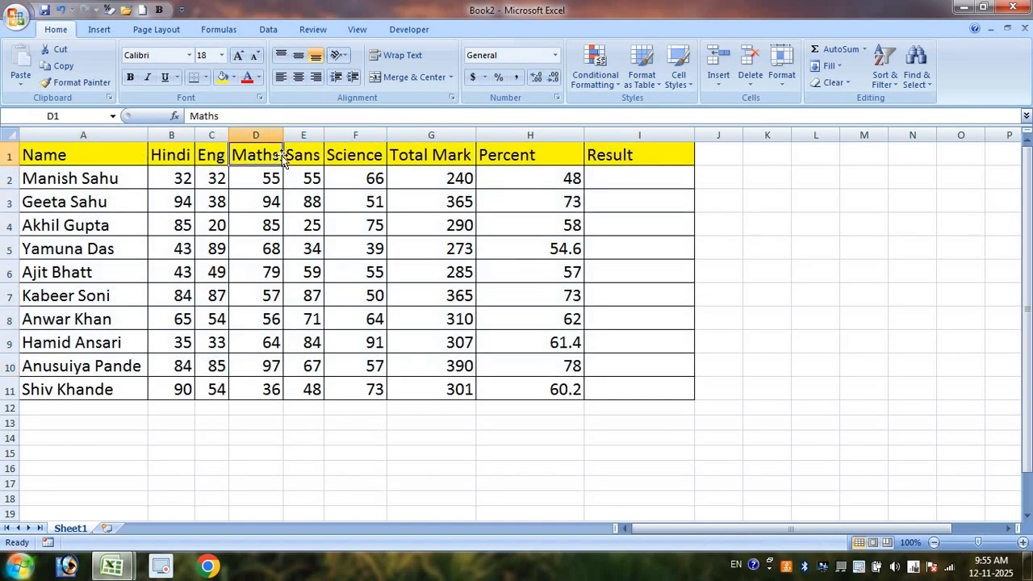
pyautogui.click(294, 157)
pyautogui.click(358, 157)
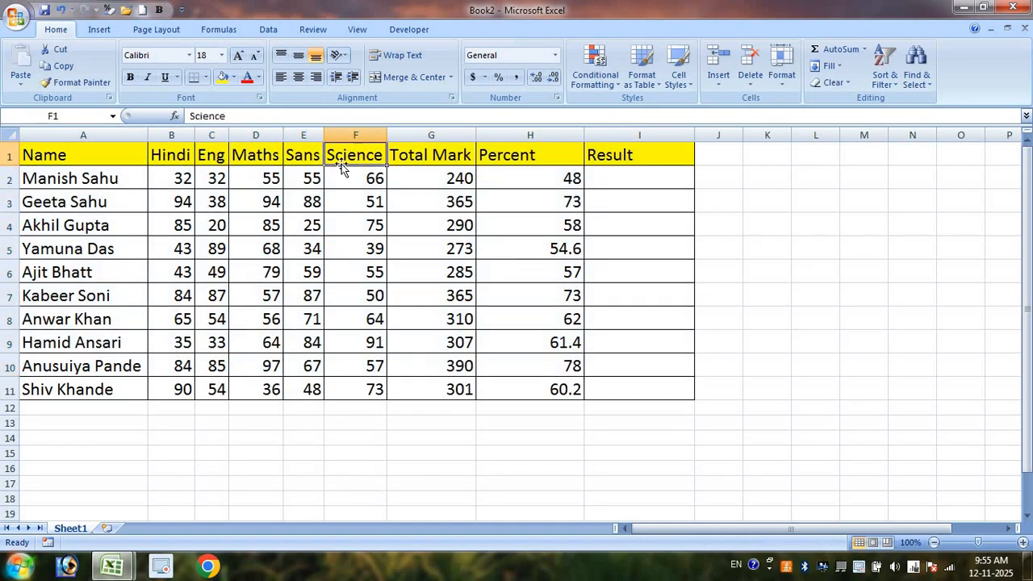
pyautogui.moveTo(172, 175); pyautogui.dragTo(360, 399)
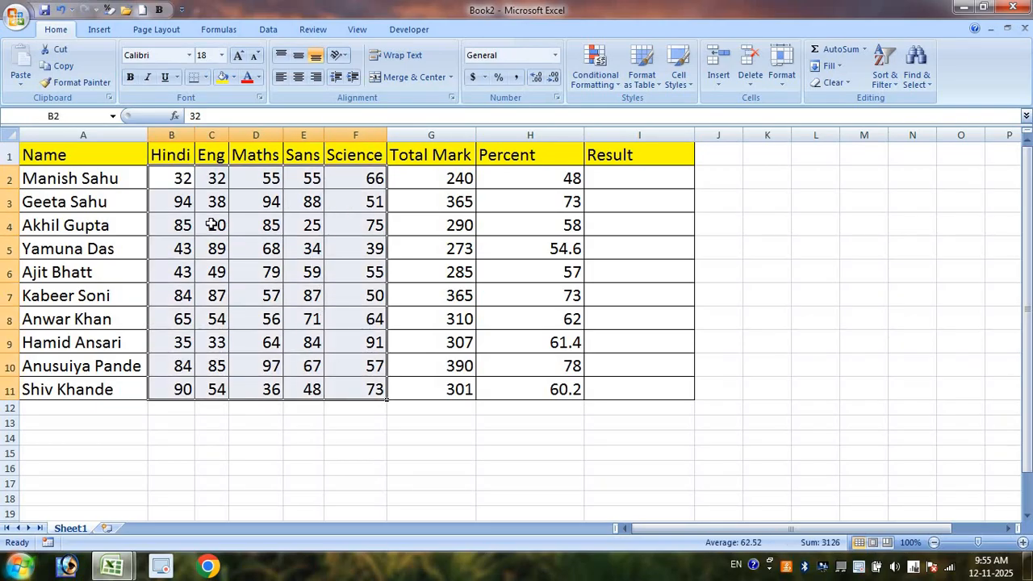
pyautogui.click(162, 178)
pyautogui.moveTo(161, 179); pyautogui.dragTo(341, 177)
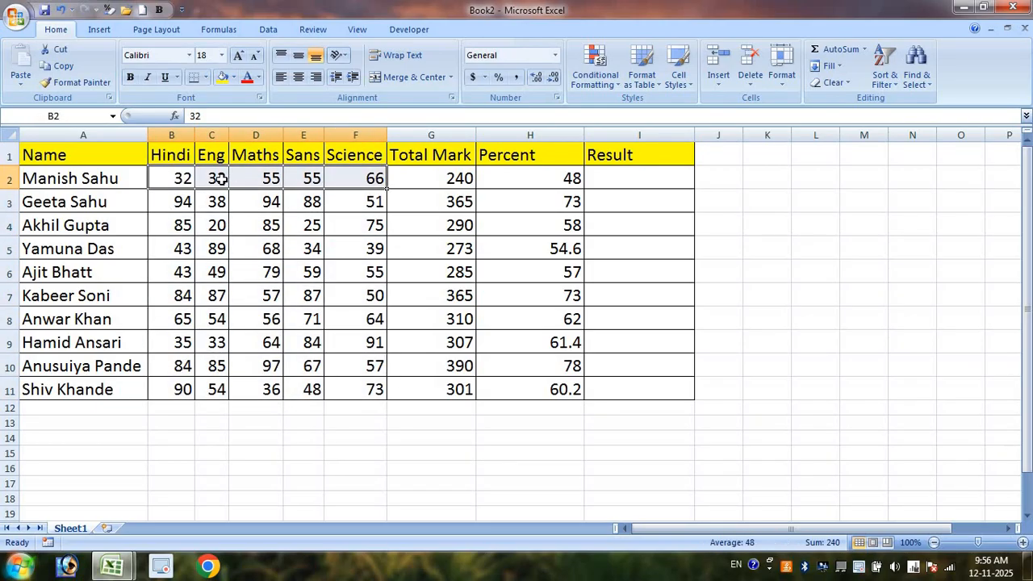
pyautogui.click(432, 180)
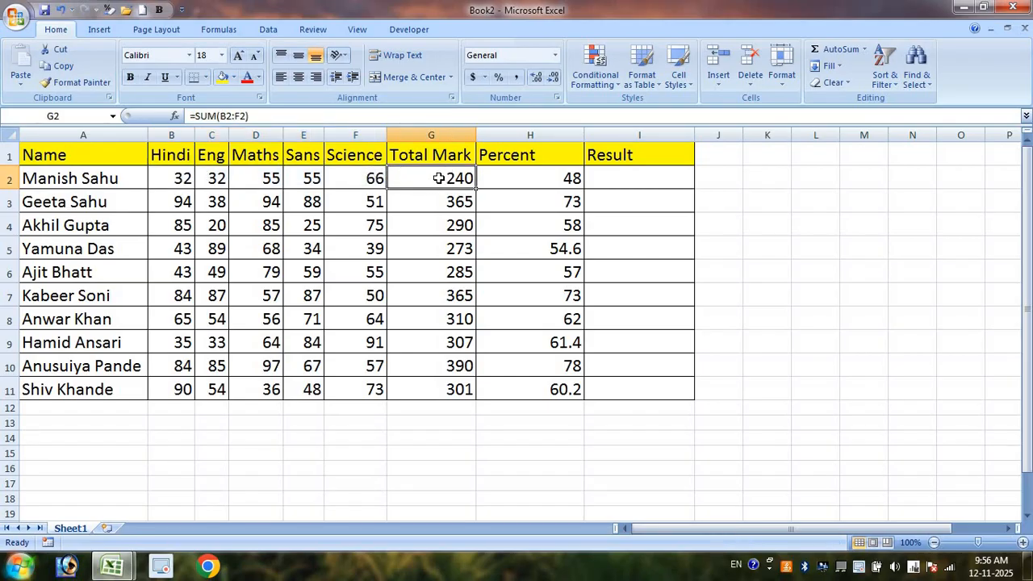
# - Fit the Percent column to its contents and widen the empty Result column to make room for formulas
pyautogui.doubleClick(583, 133)
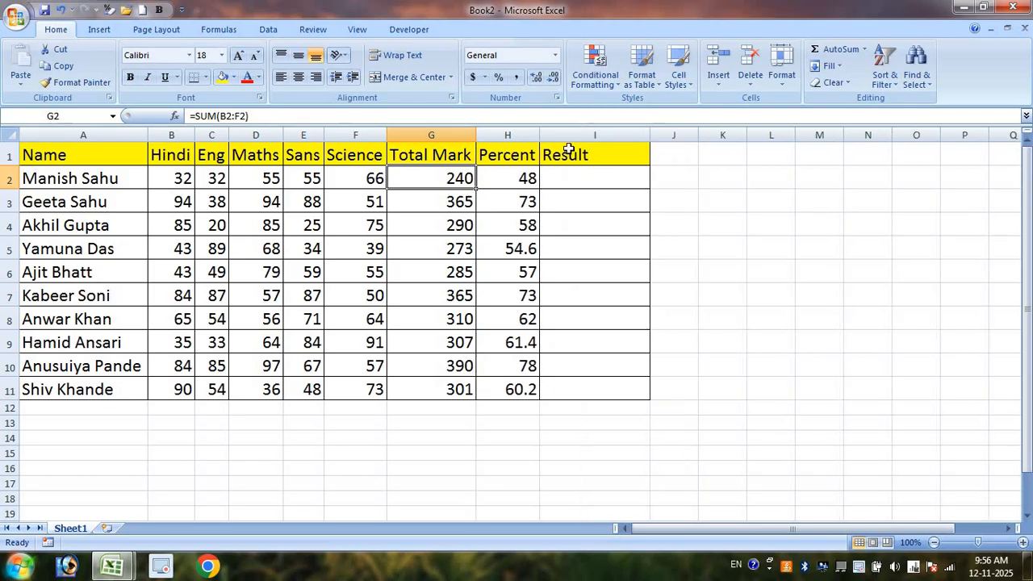
pyautogui.moveTo(510, 176); pyautogui.dragTo(512, 386)
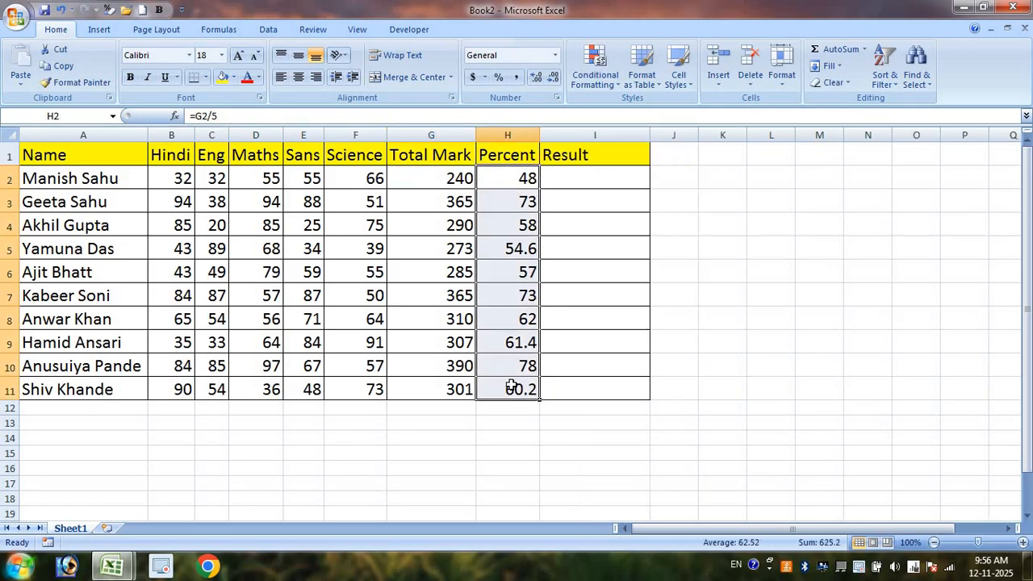
pyautogui.click(612, 185)
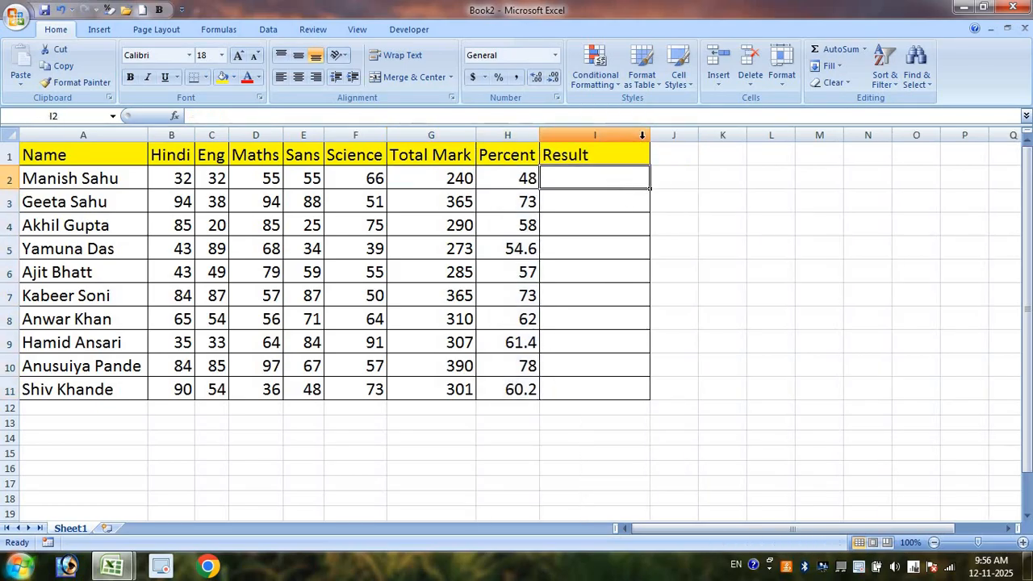
pyautogui.moveTo(650, 134); pyautogui.dragTo(739, 133)
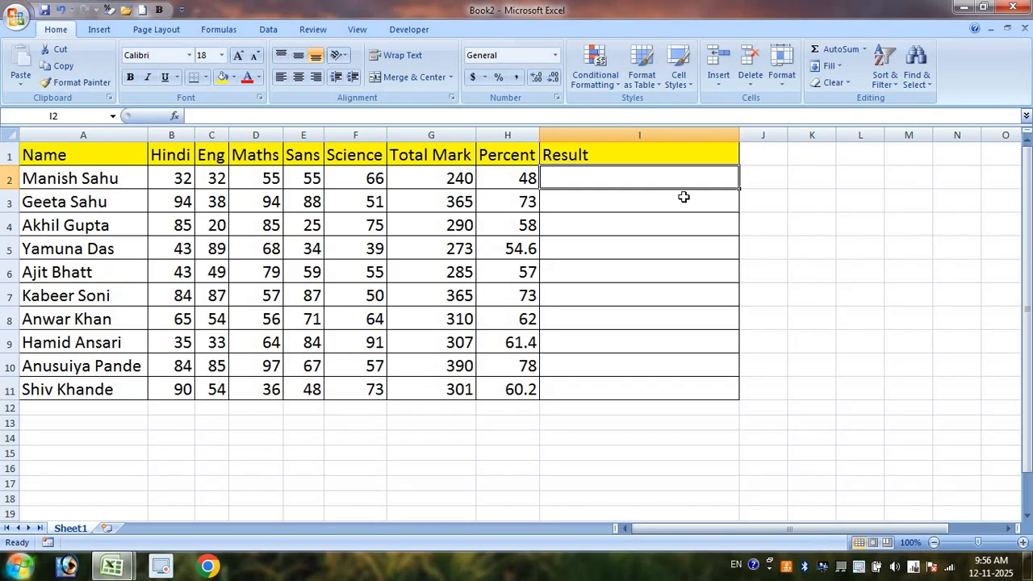
# - Write the IF syntax as plain text in cell I2: if(condition,true,false)
pyautogui.write('=i')
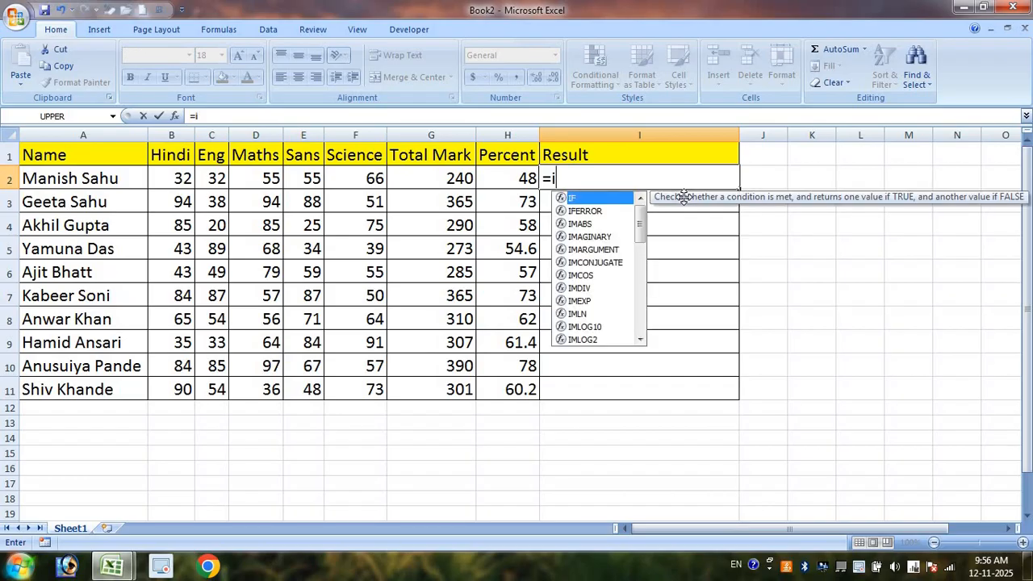
pyautogui.press('BackSpace')
pyautogui.press('BackSpace')
pyautogui.write('i')
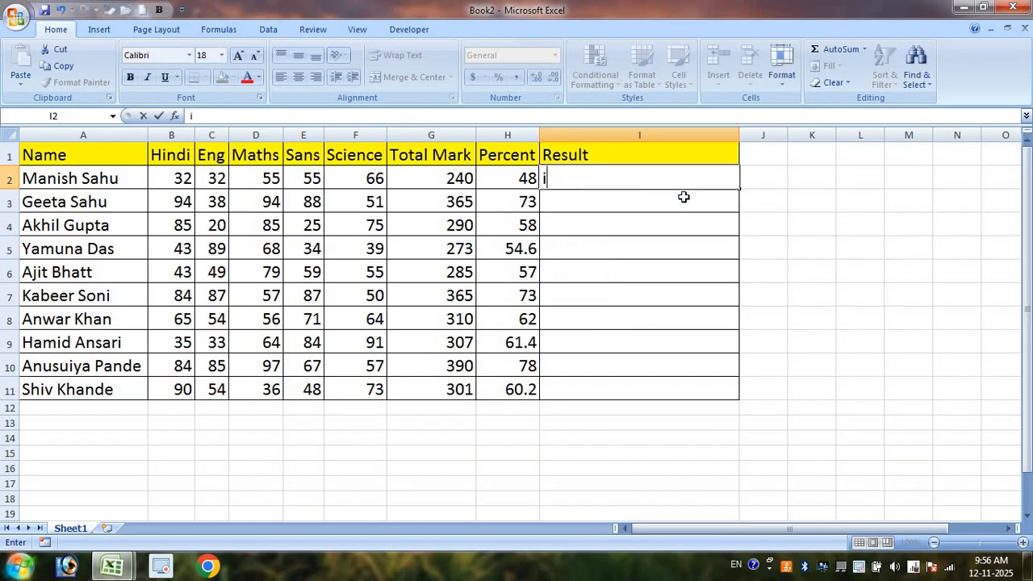
pyautogui.write('f(conditi')
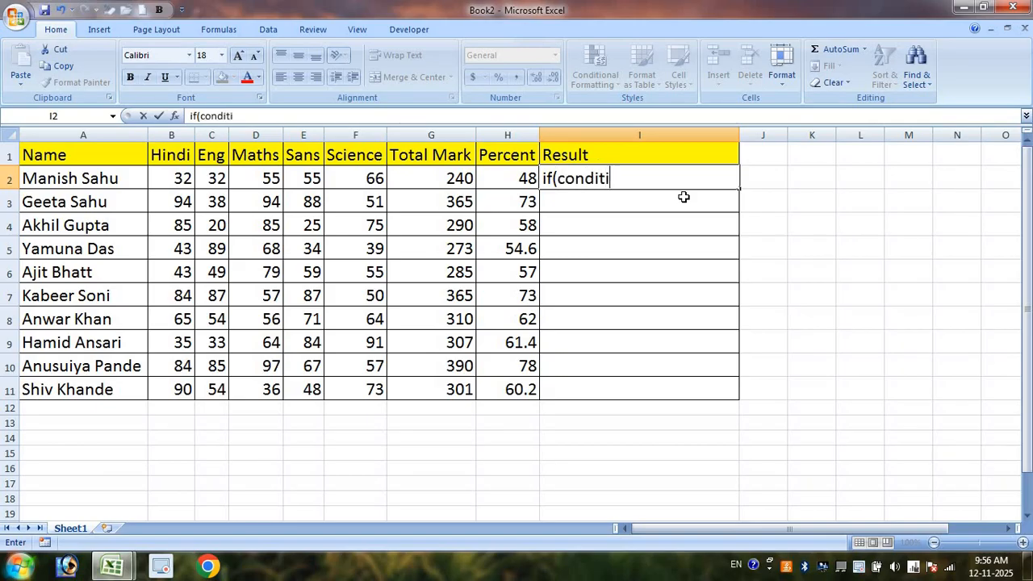
pyautogui.write('on,')
pyautogui.write('true')
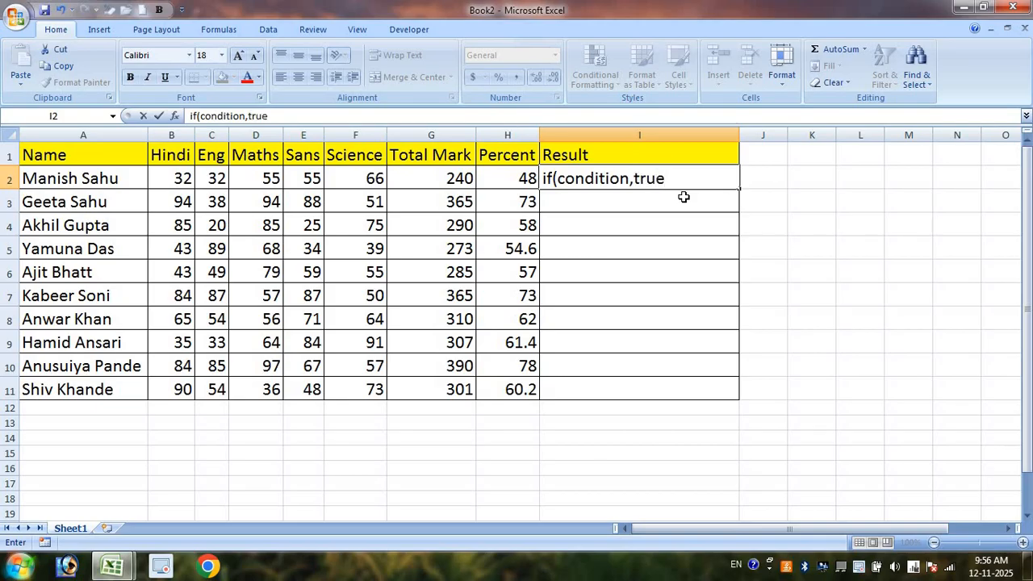
pyautogui.write(',fale')
pyautogui.press('BackSpace')
pyautogui.write('se)')
pyautogui.press('Return')
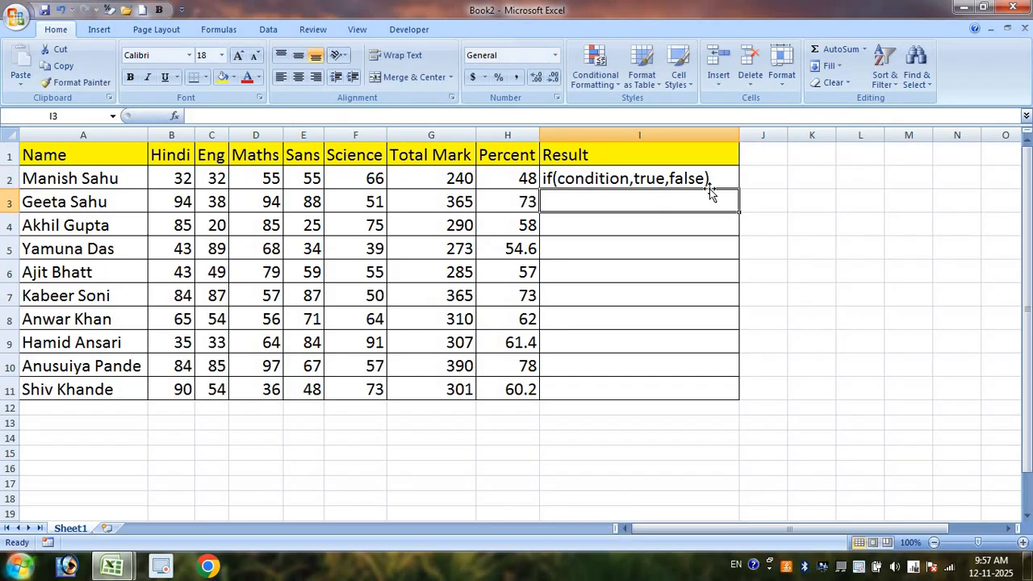
# - List the comparison operators =, >, <, >=, <=, <> and != in cells I3 through I9, one per cell
pyautogui.write('=')
pyautogui.press('Return')
pyautogui.write('>')
pyautogui.press('Return')
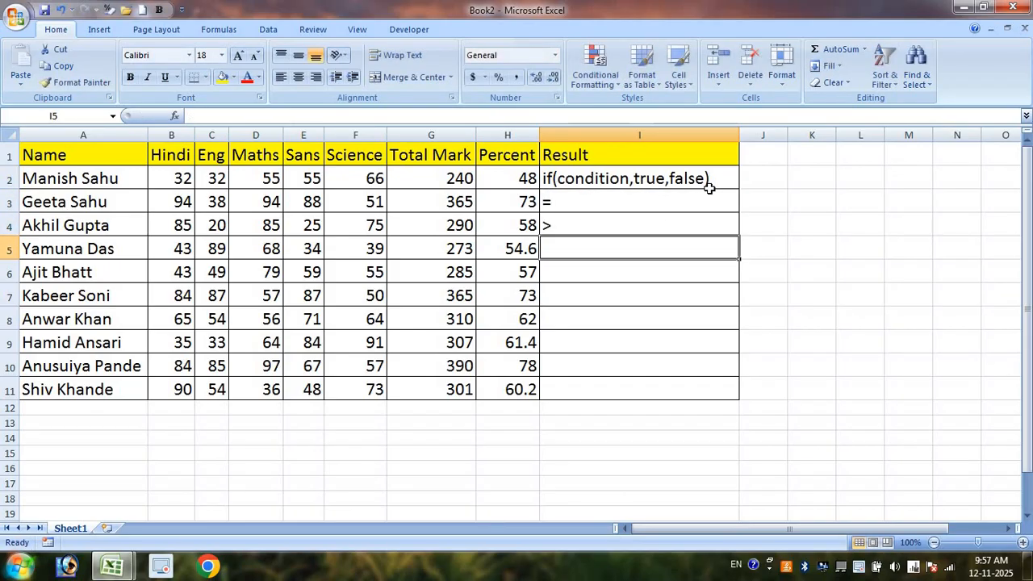
pyautogui.write('<')
pyautogui.press('Return')
pyautogui.write('>=')
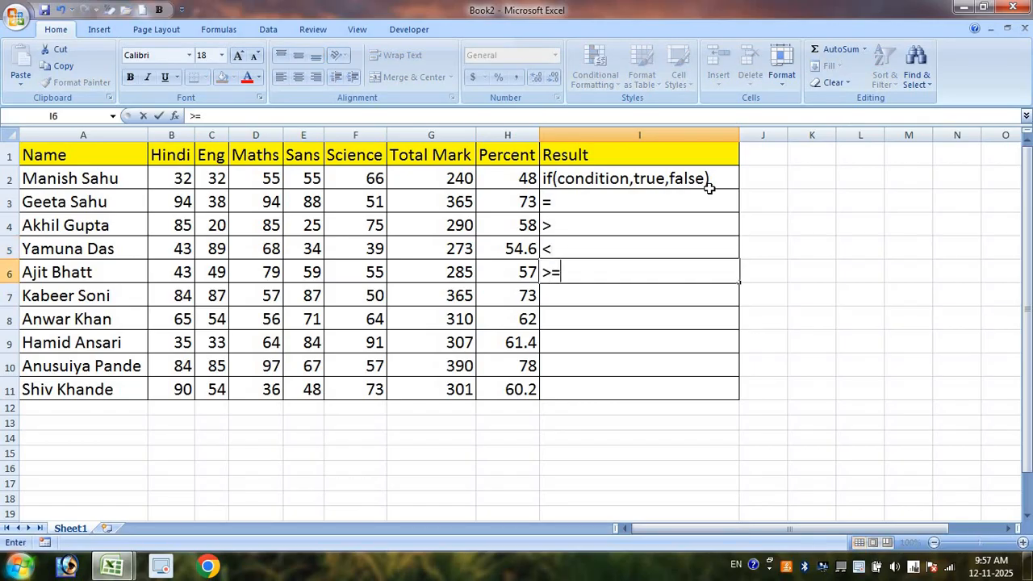
pyautogui.press('Return')
pyautogui.write('<=')
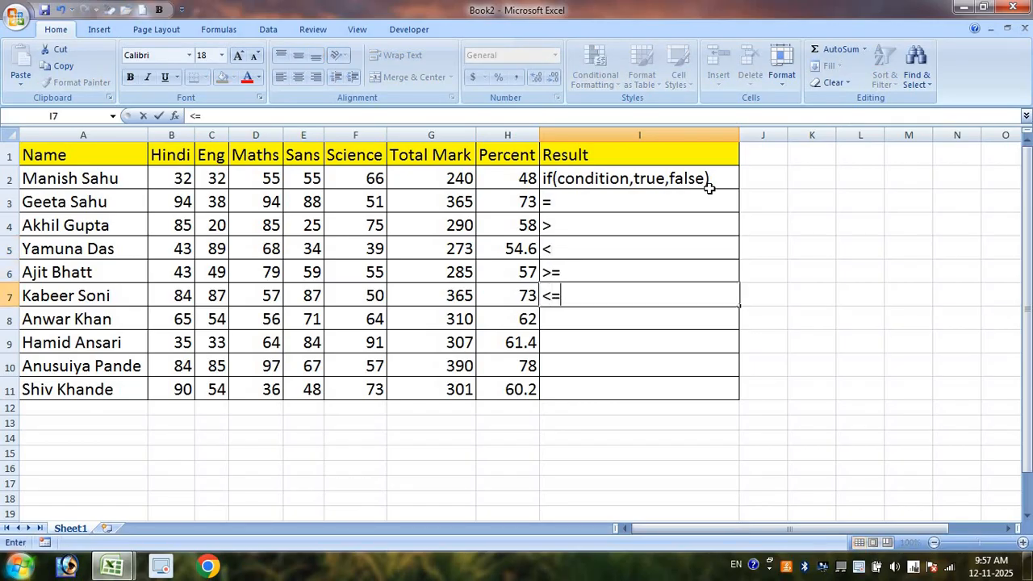
pyautogui.press('Return')
pyautogui.write('<>')
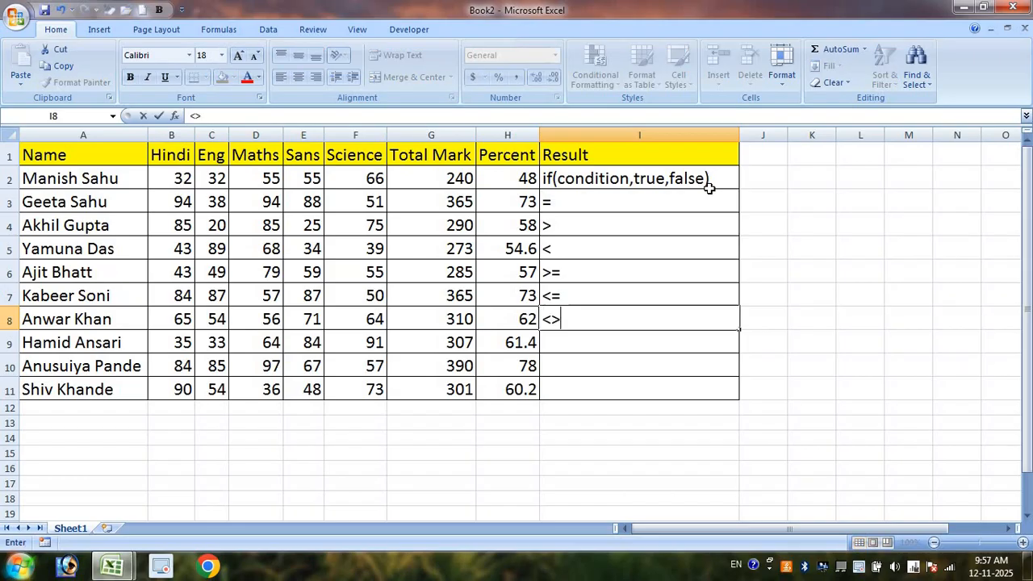
pyautogui.press('Return')
pyautogui.write('!=')
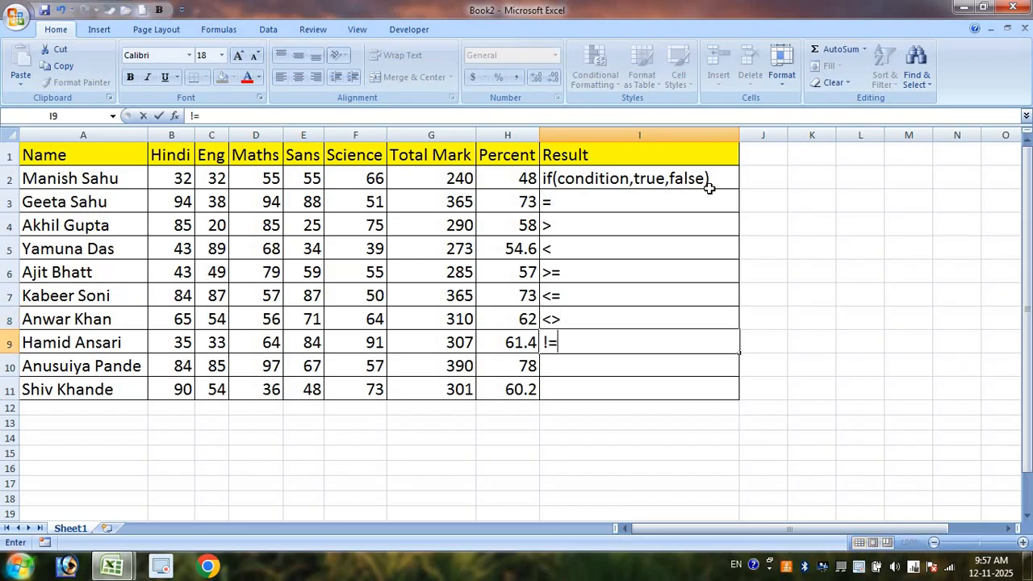
pyautogui.click(665, 384)
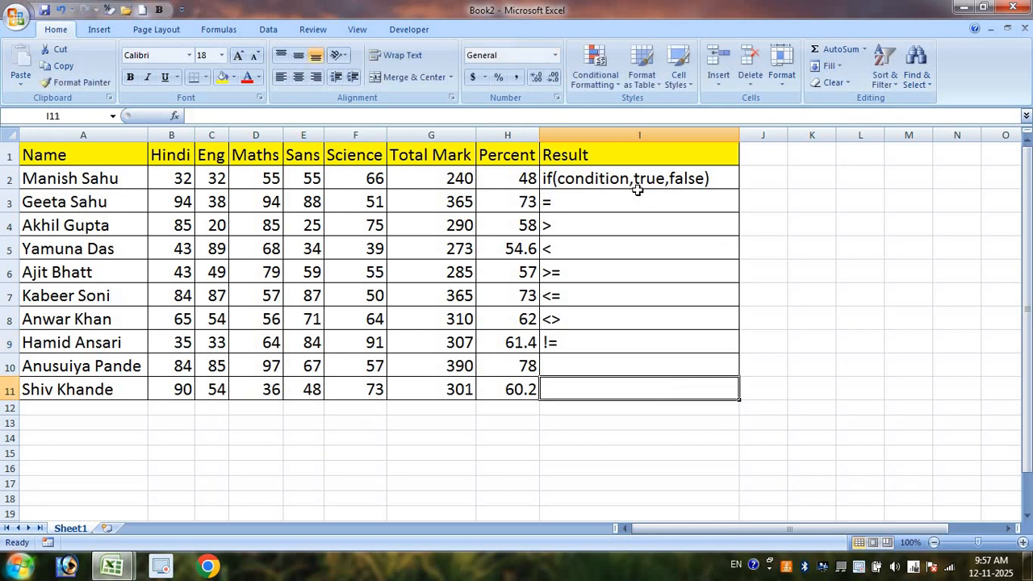
pyautogui.moveTo(589, 202); pyautogui.dragTo(589, 348)
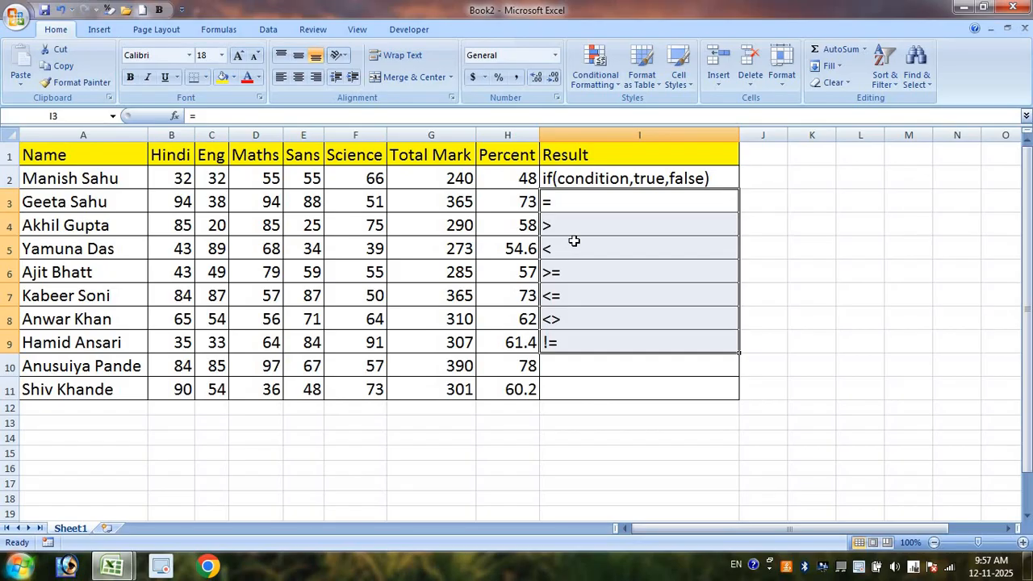
# - Enter 45 in cell I10 and left-align it, and enter "string" with its quotation marks in cell I11
pyautogui.click(615, 368)
pyautogui.write('45')
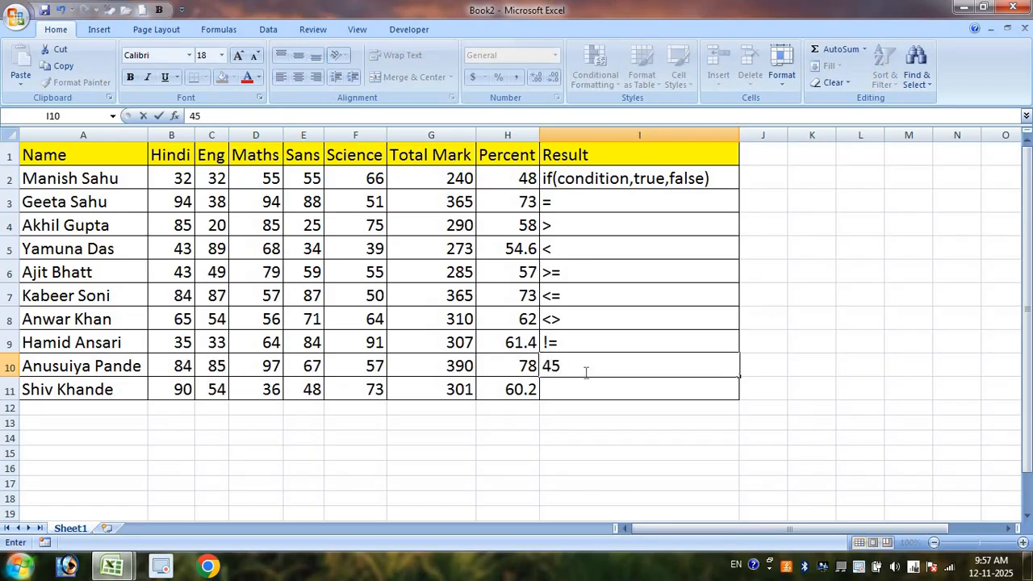
pyautogui.press('Return')
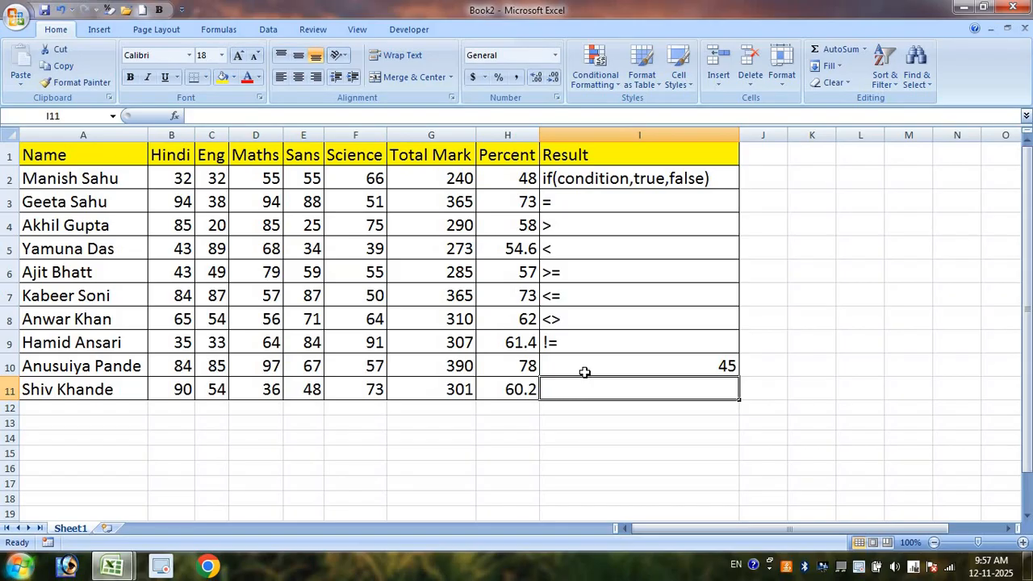
pyautogui.write('"')
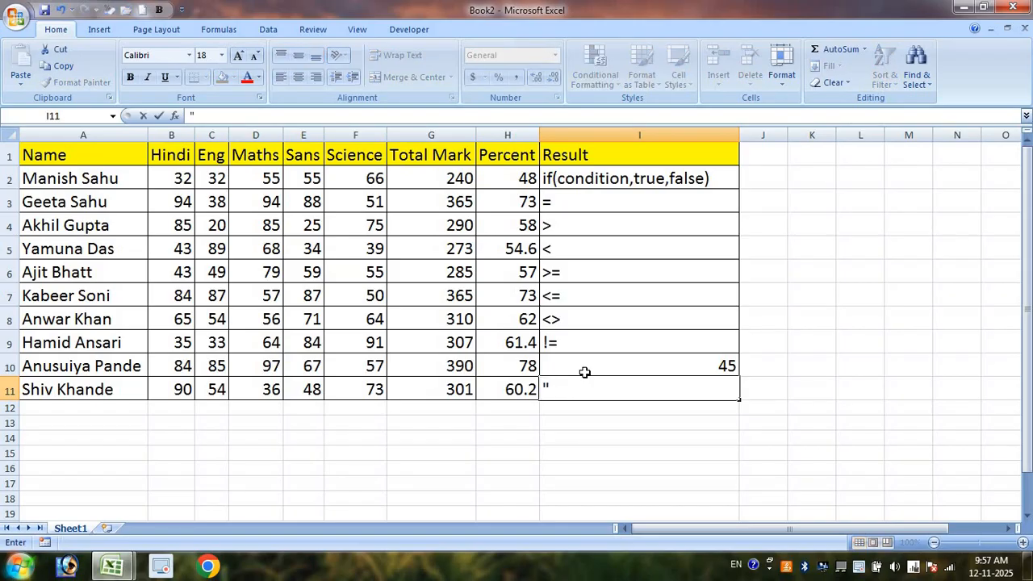
pyautogui.write('string')
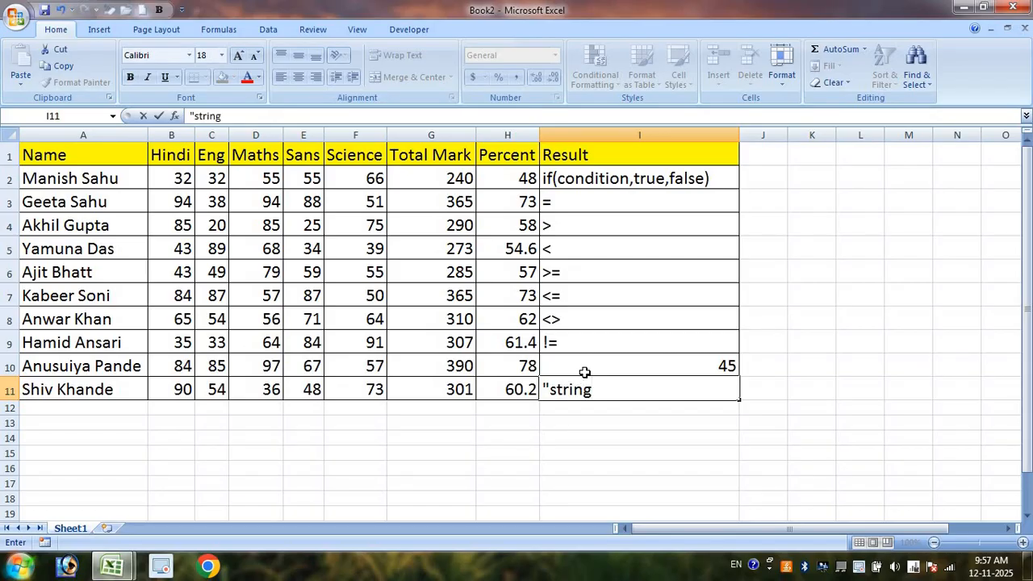
pyautogui.write('"')
pyautogui.click(584, 372)
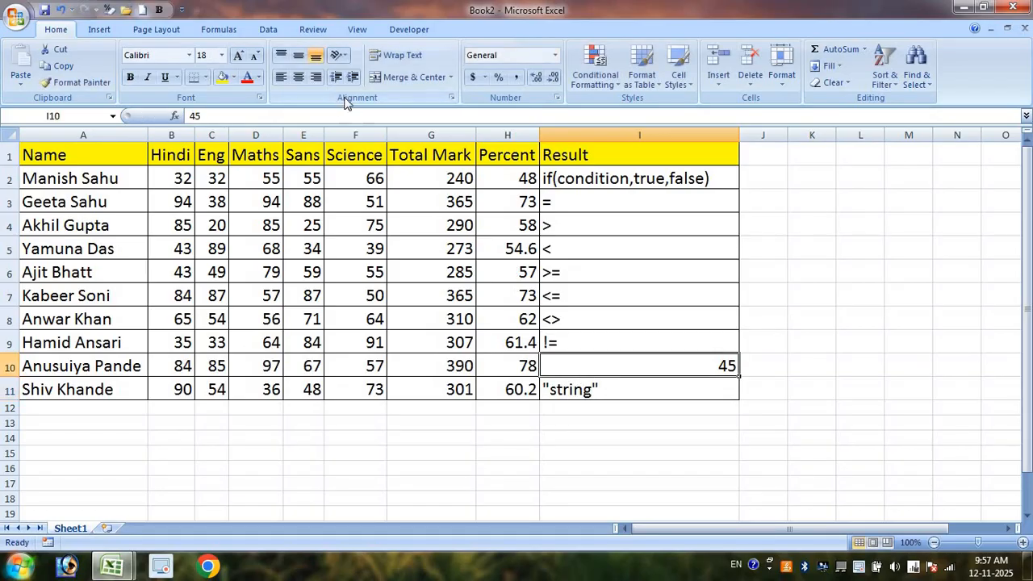
pyautogui.click(595, 392)
pyautogui.click(604, 369)
pyautogui.click(609, 388)
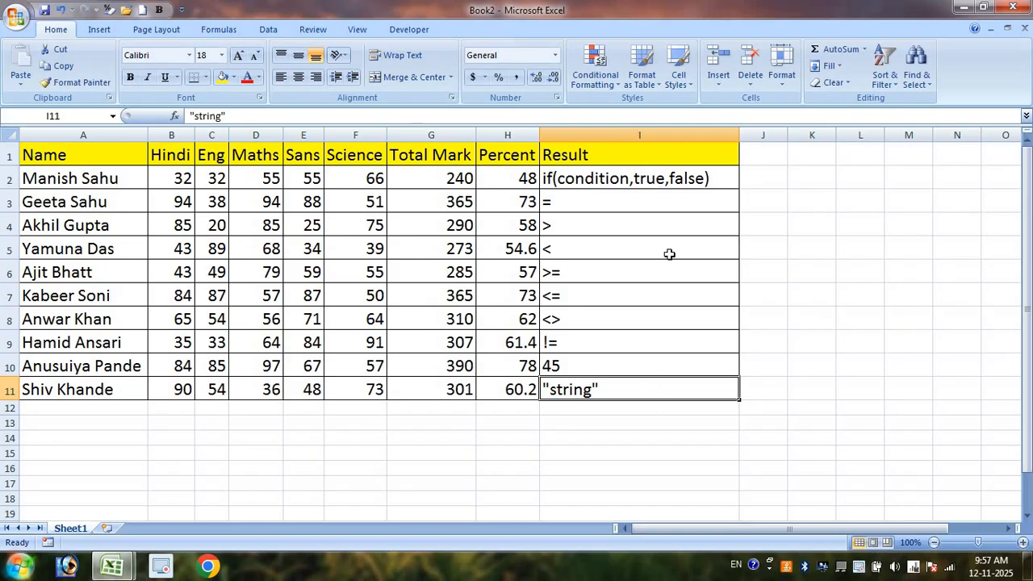
# - Review the comparison operators listed in cells I3 through I9 one by one
pyautogui.click(614, 205)
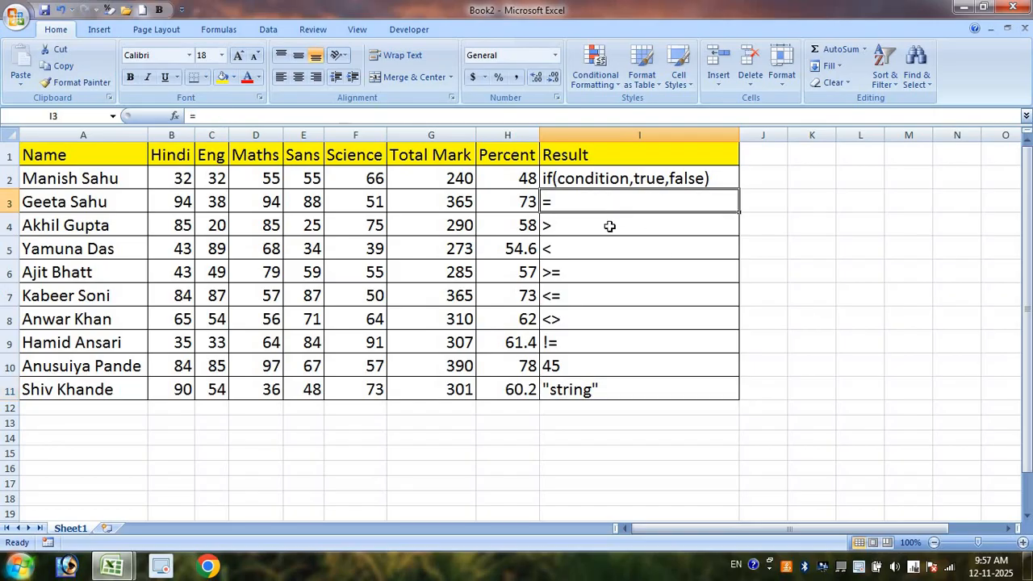
pyautogui.click(608, 225)
pyautogui.click(617, 248)
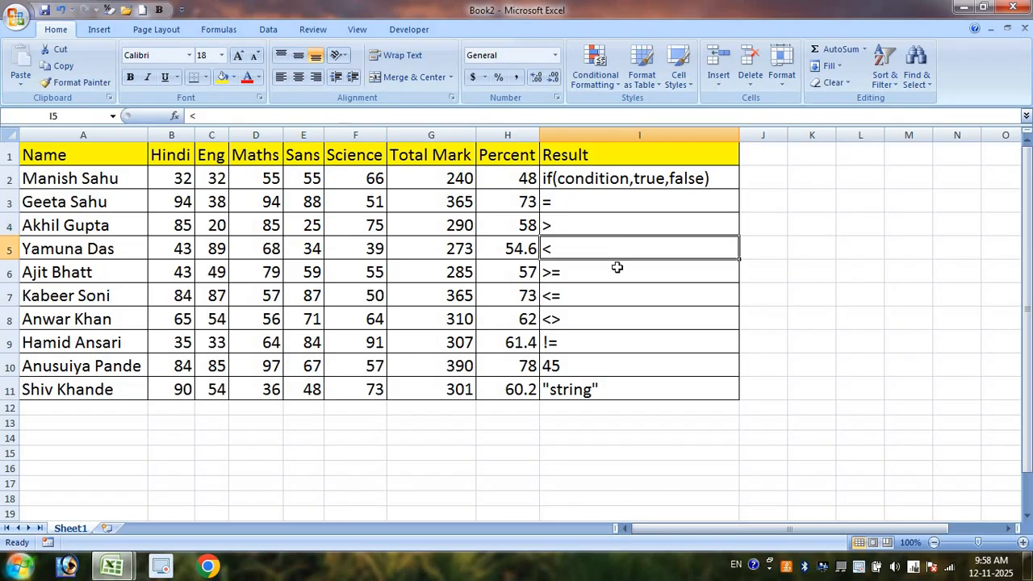
pyautogui.click(617, 271)
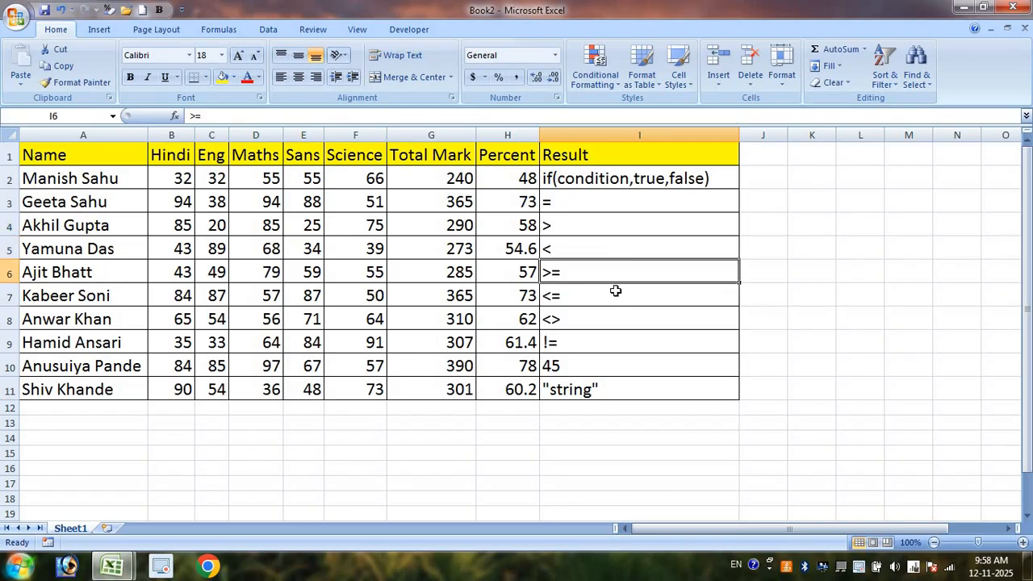
pyautogui.click(616, 292)
pyautogui.click(606, 323)
pyautogui.click(605, 344)
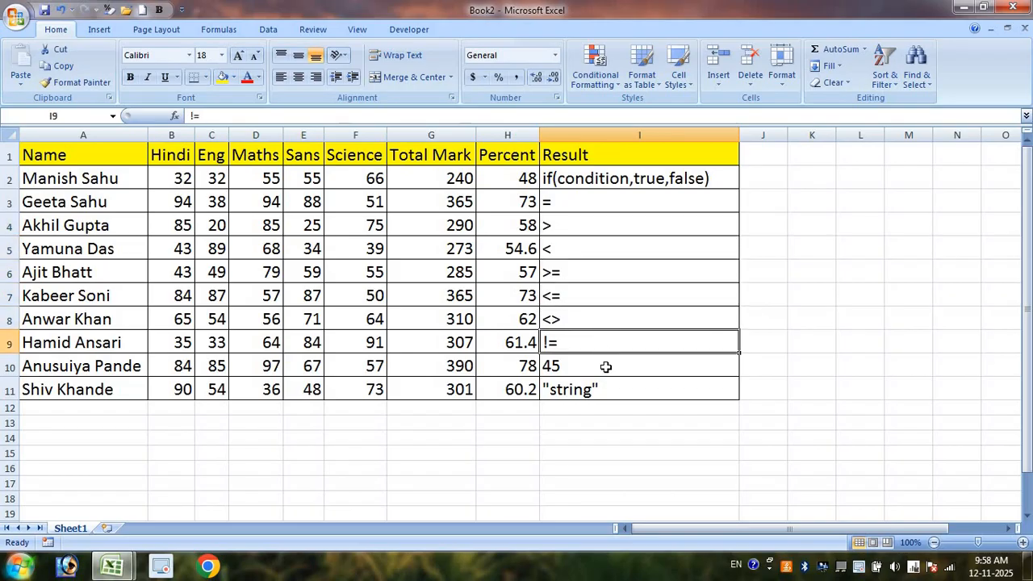
# - Clear the syntax, operator and example notes from cells I2:I11 in the Result column
pyautogui.moveTo(655, 177); pyautogui.dragTo(658, 390)
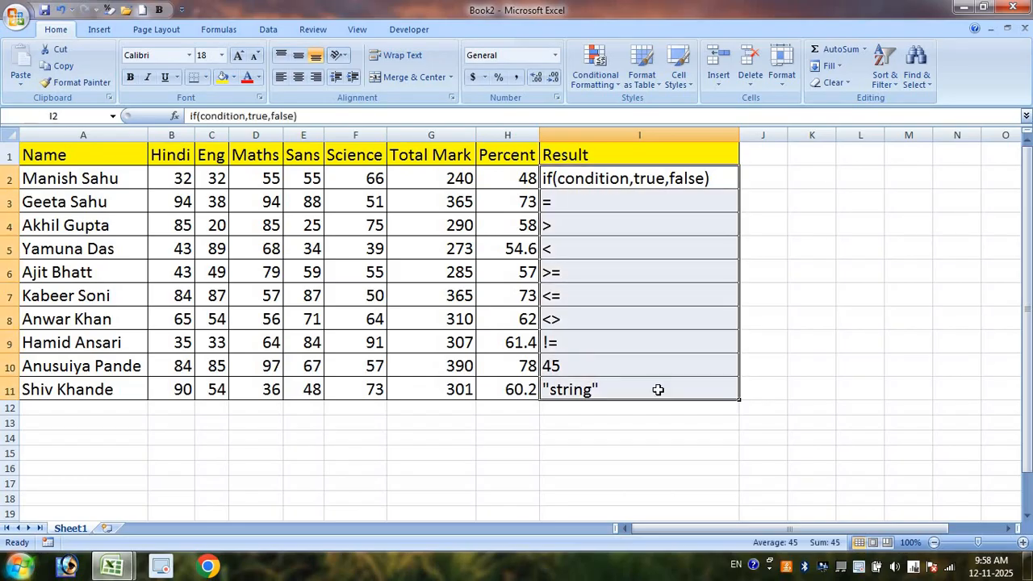
pyautogui.press('Delete')
# - Enter the formula =IF(H2>=33,"Pass","Fail") in cell I2 of the Result column
pyautogui.click(628, 178)
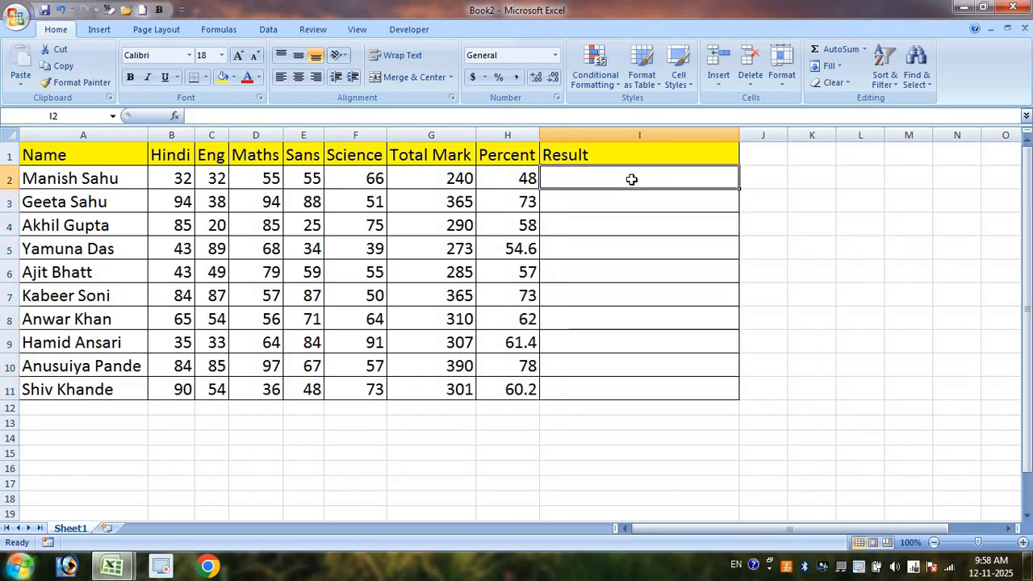
pyautogui.write('=i')
pyautogui.press('Tab')
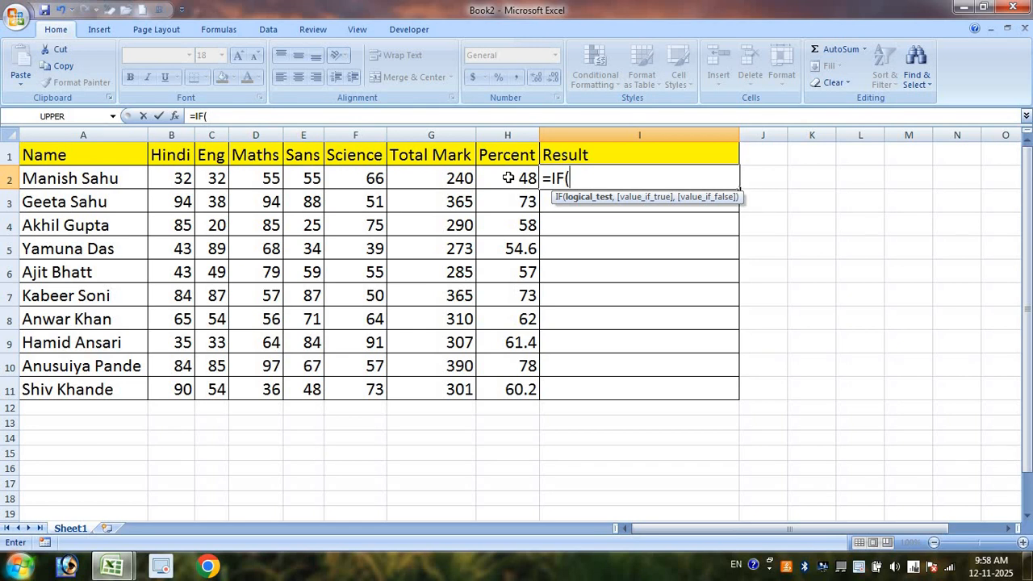
pyautogui.click(509, 178)
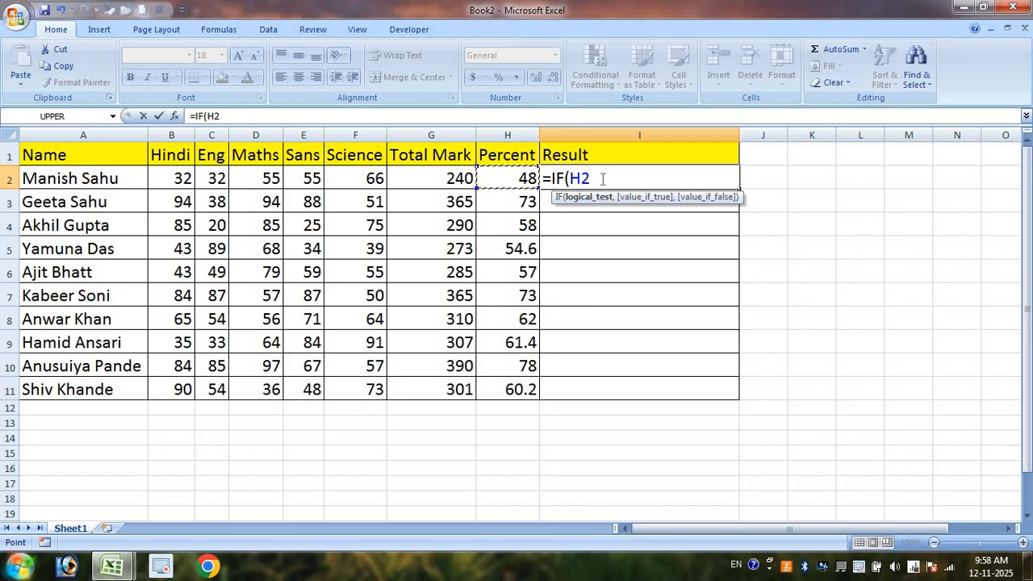
pyautogui.write('>=33')
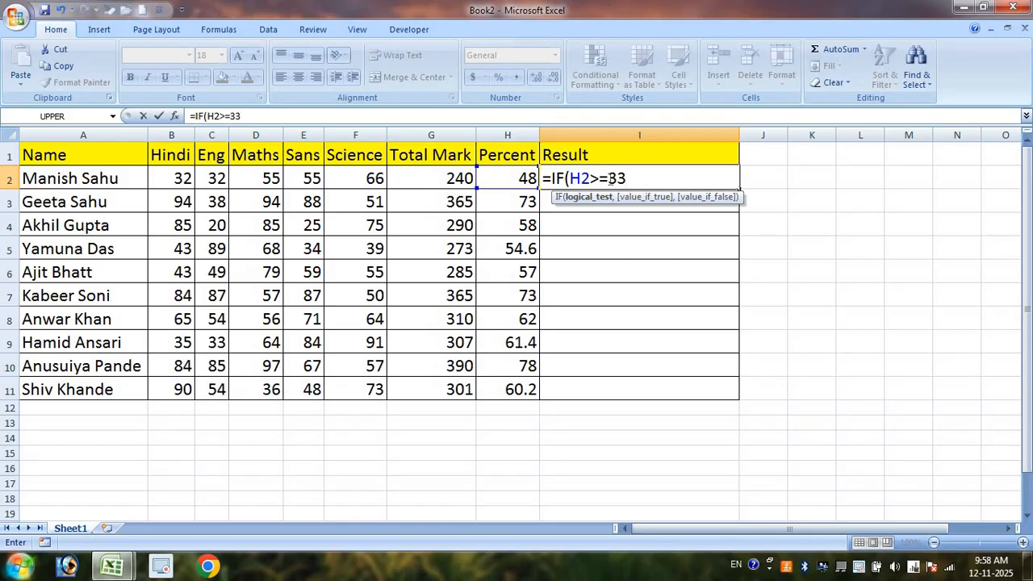
pyautogui.write(',')
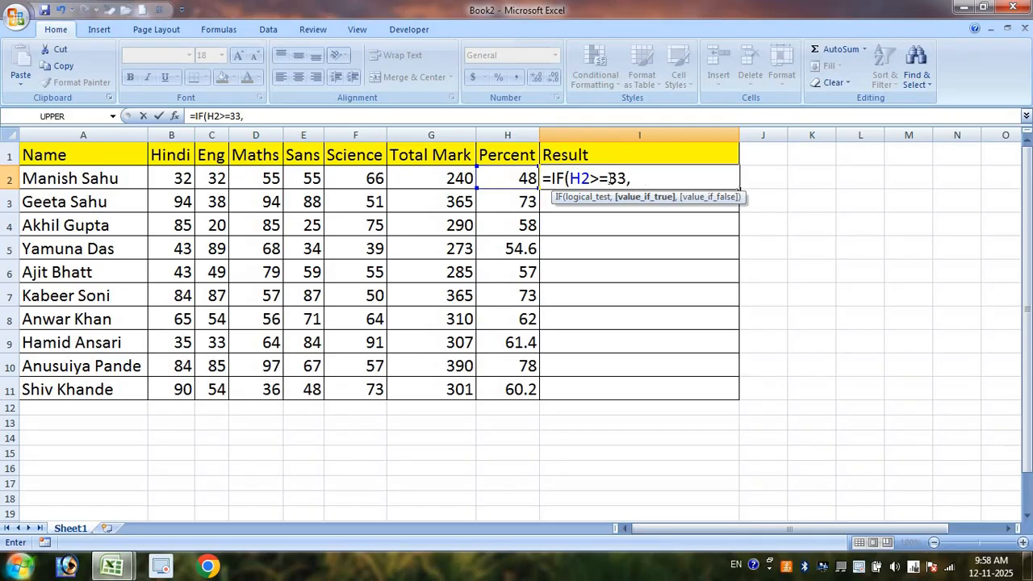
pyautogui.write('"Pass",')
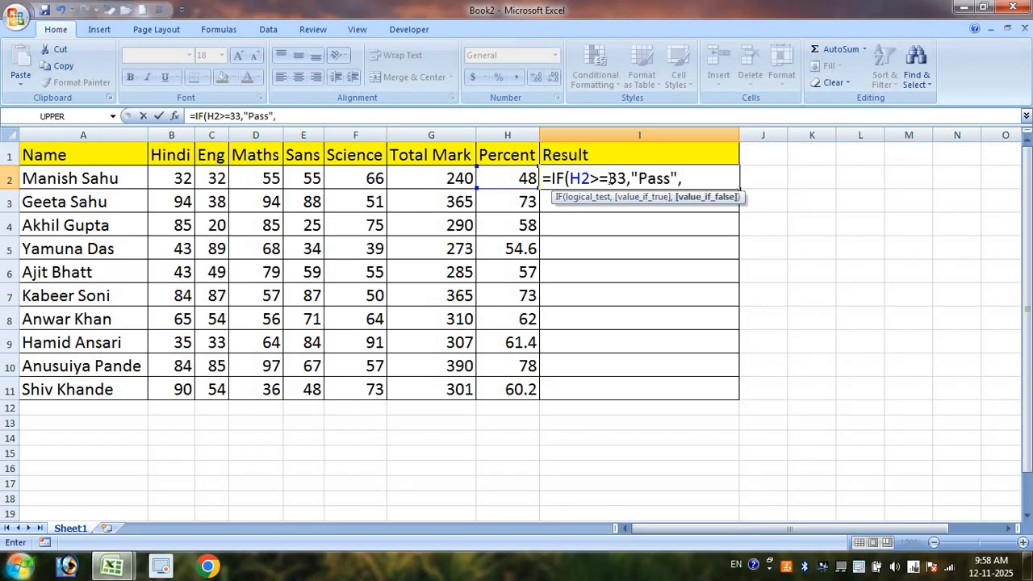
pyautogui.write('"Fail"')
pyautogui.press('Return')
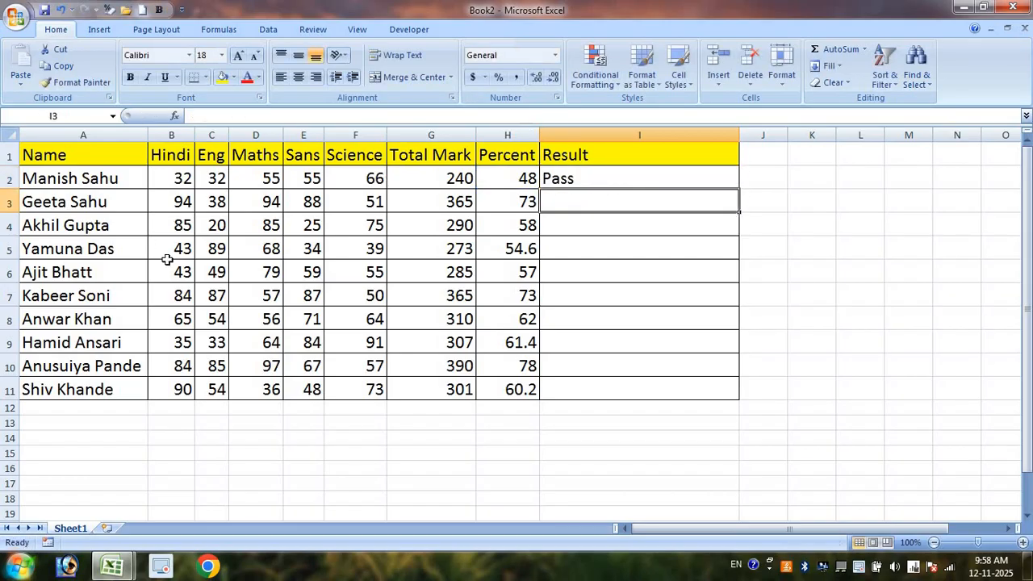
# - Set the marks in row 8 to Hindi 32, Eng 25, Maths 55, Sans 65 and Science 22
pyautogui.click(184, 316)
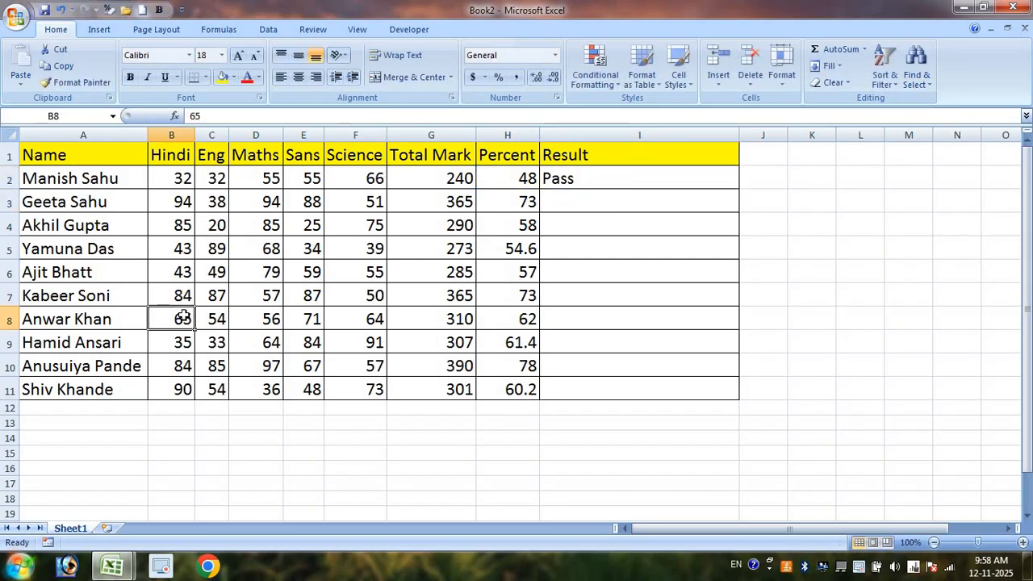
pyautogui.write('32')
pyautogui.press('Tab')
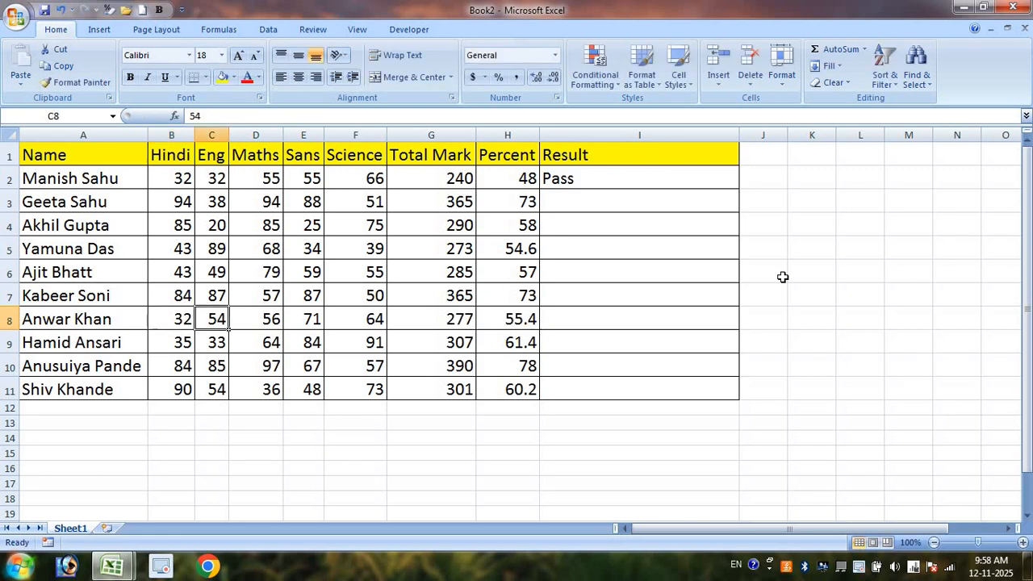
pyautogui.write('25')
pyautogui.press('Tab')
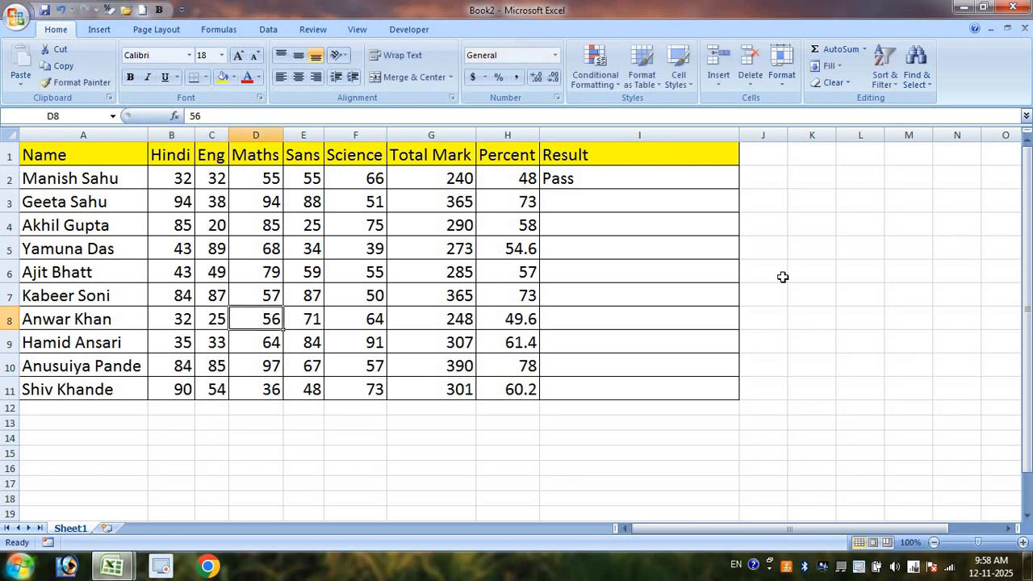
pyautogui.write('55')
pyautogui.press('Tab')
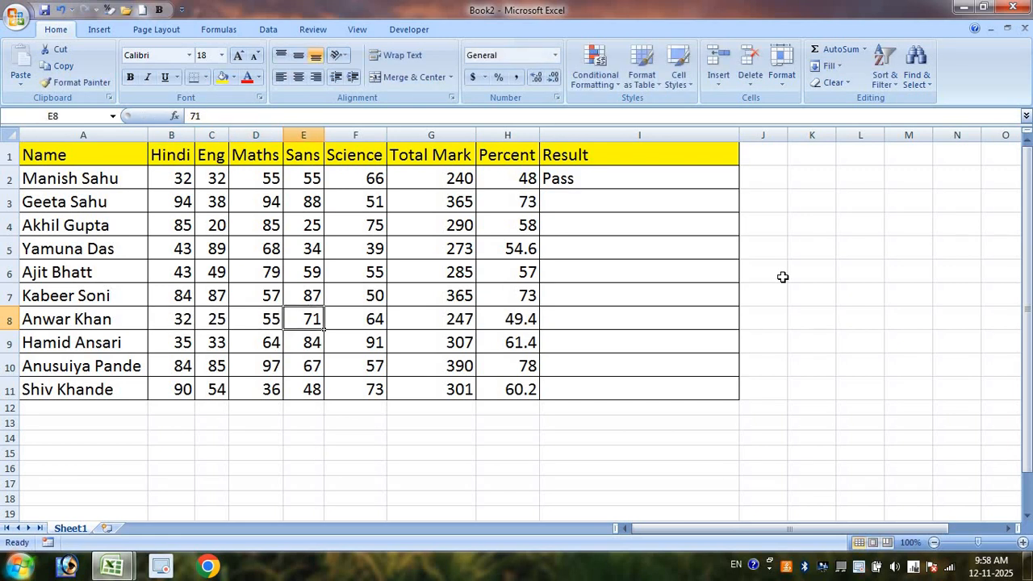
pyautogui.write('65')
pyautogui.press('Tab')
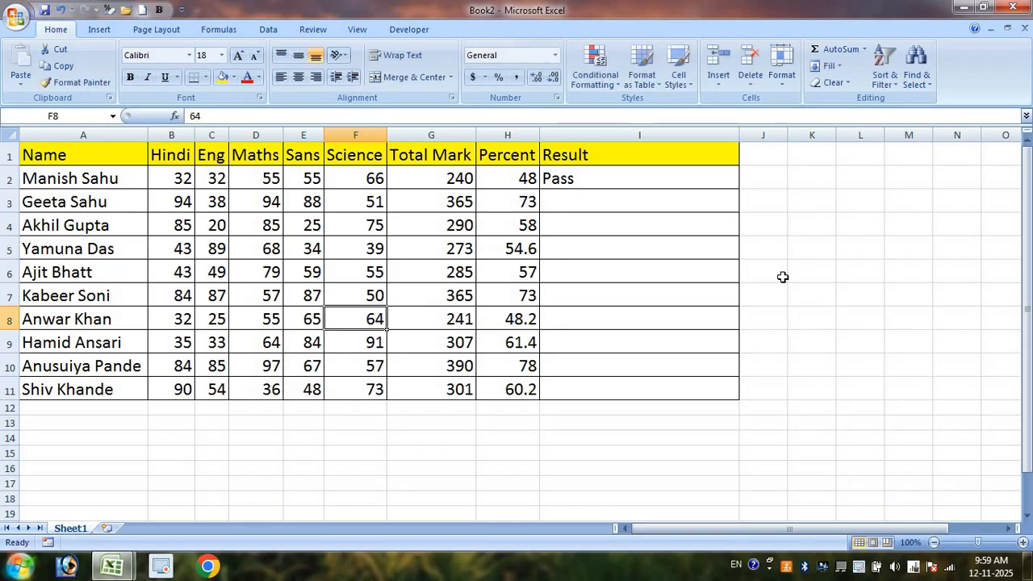
pyautogui.write('22')
pyautogui.press('Tab')
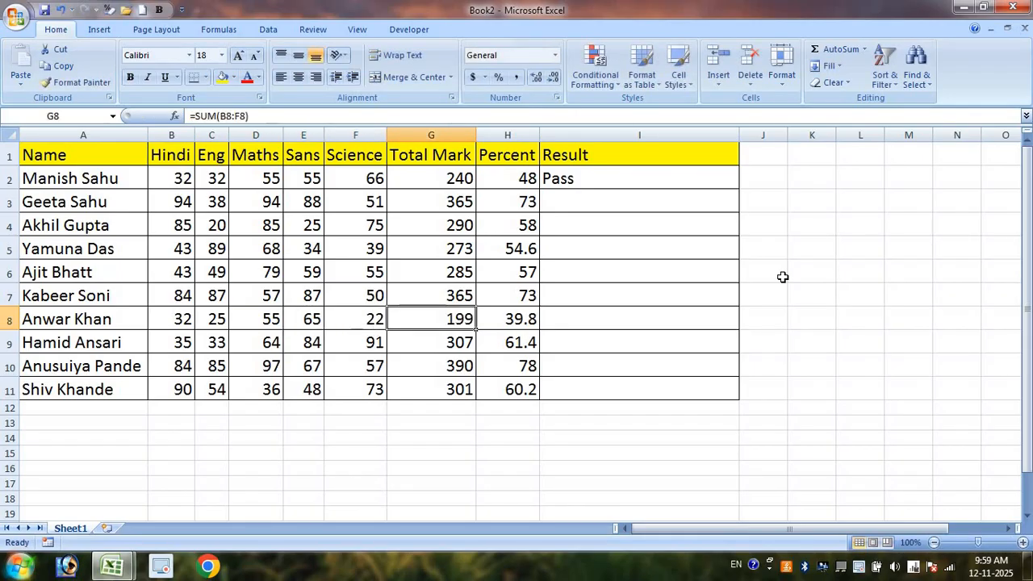
# - Lower the Sans mark in row 8 to 22
pyautogui.press('Left')
pyautogui.press('Left')
pyautogui.write('22')
pyautogui.press('Return')
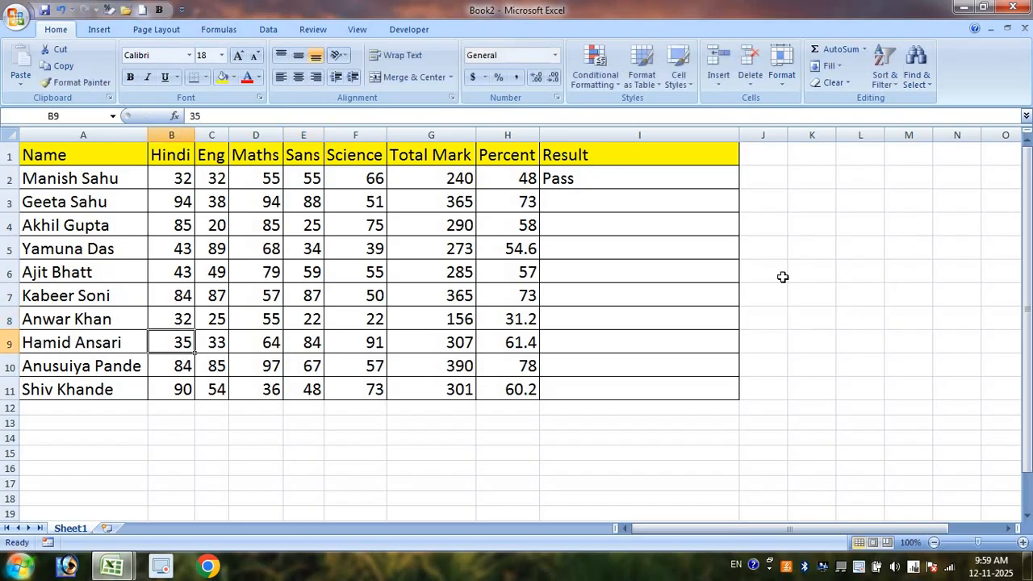
# - Check the IF formula in I2 and fill it down the Result column through I11
pyautogui.click(574, 314)
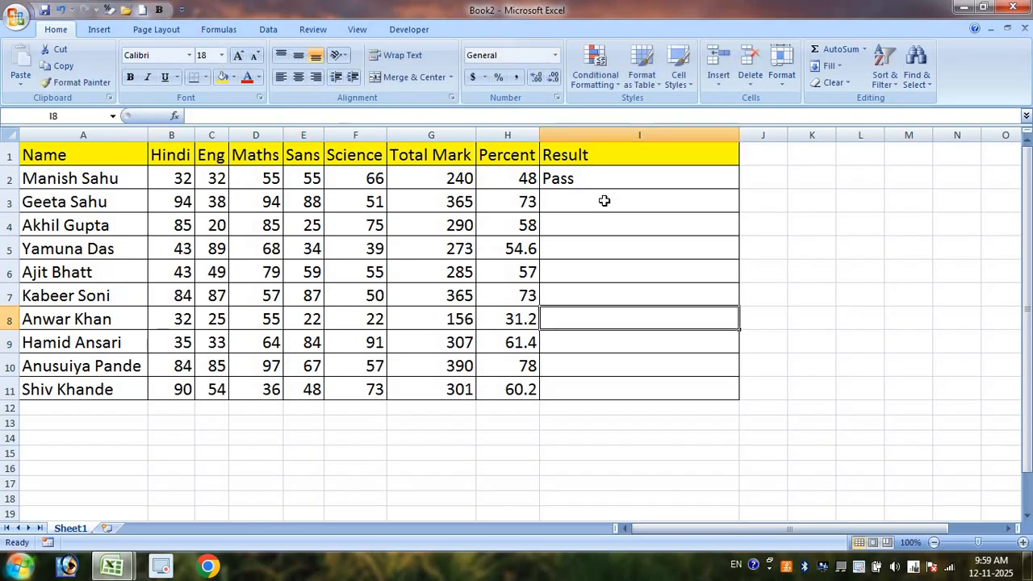
pyautogui.click(617, 181)
pyautogui.doubleClick(617, 181)
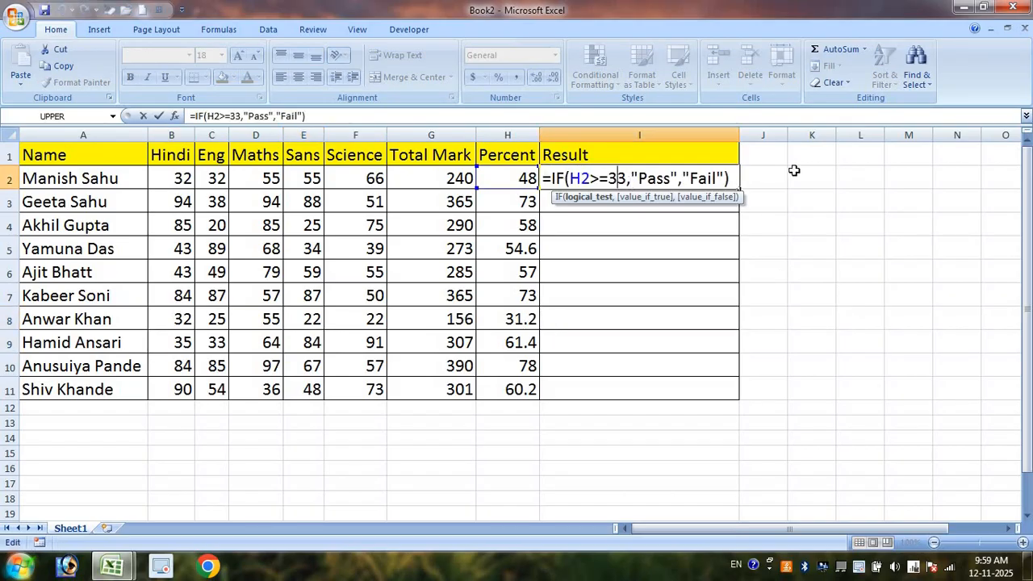
pyautogui.press('Return')
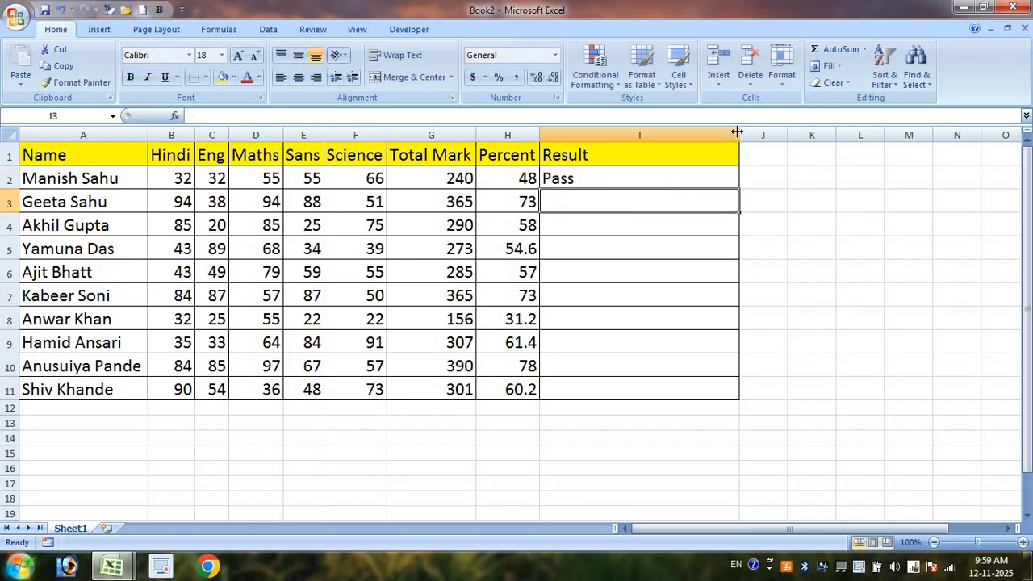
pyautogui.click(713, 170)
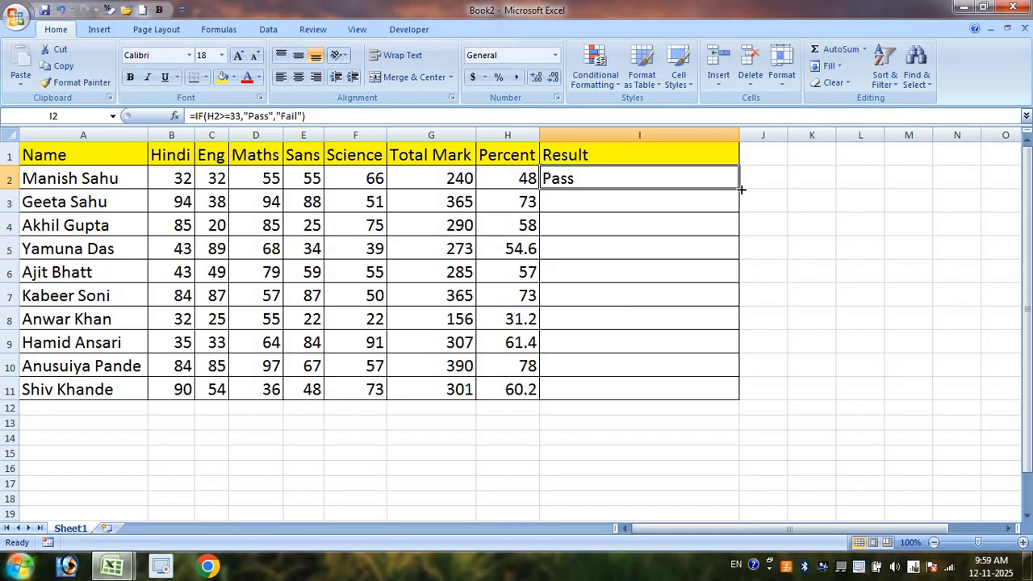
pyautogui.moveTo(742, 189); pyautogui.dragTo(747, 394)
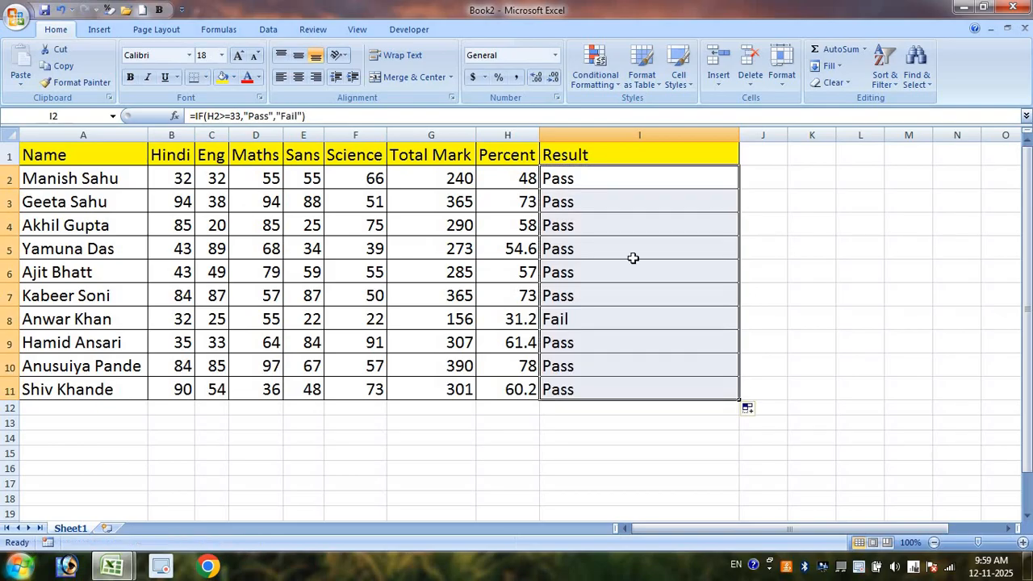
# - Review the results in I2:I11 and re-read the IF formula in I2
pyautogui.click(619, 201)
pyautogui.click(607, 225)
pyautogui.click(589, 272)
pyautogui.click(594, 294)
pyautogui.click(584, 323)
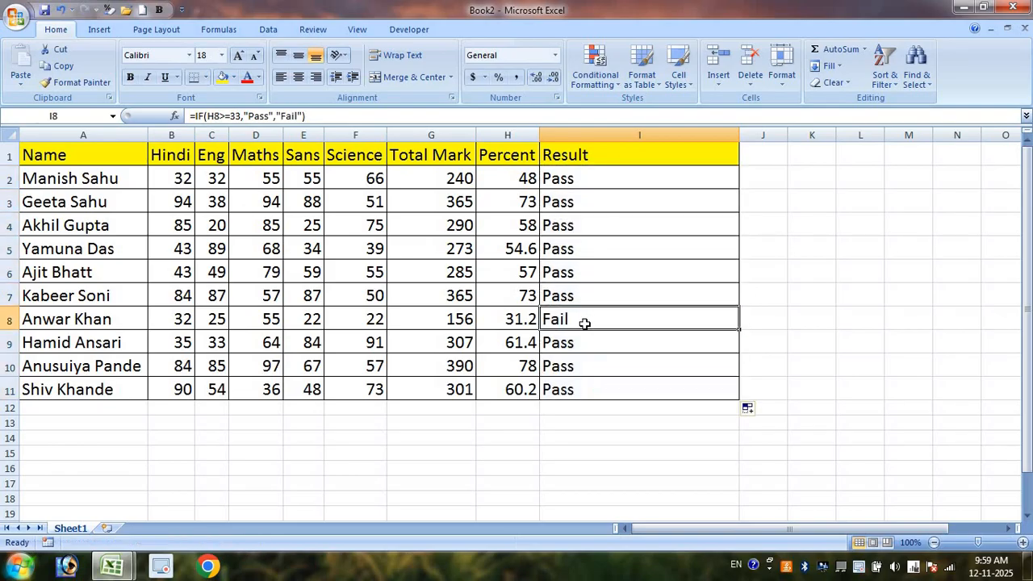
pyautogui.moveTo(602, 168); pyautogui.dragTo(614, 392)
pyautogui.click(625, 174)
pyautogui.doubleClick(627, 176)
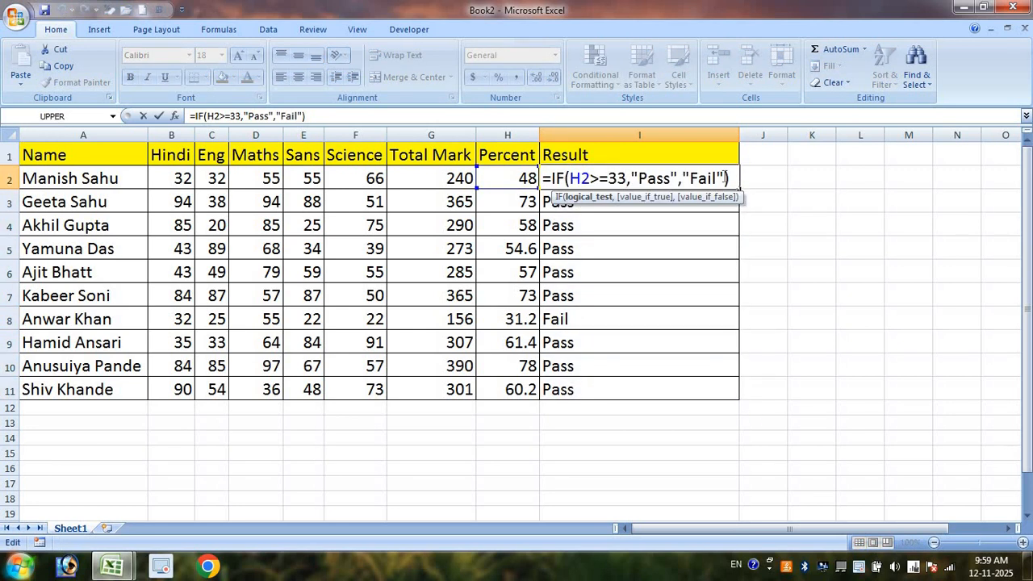
pyautogui.press('Return')
# - Enter the label AGE in E13 and the value 19 in F13 below the marksheet
pyautogui.click(291, 426)
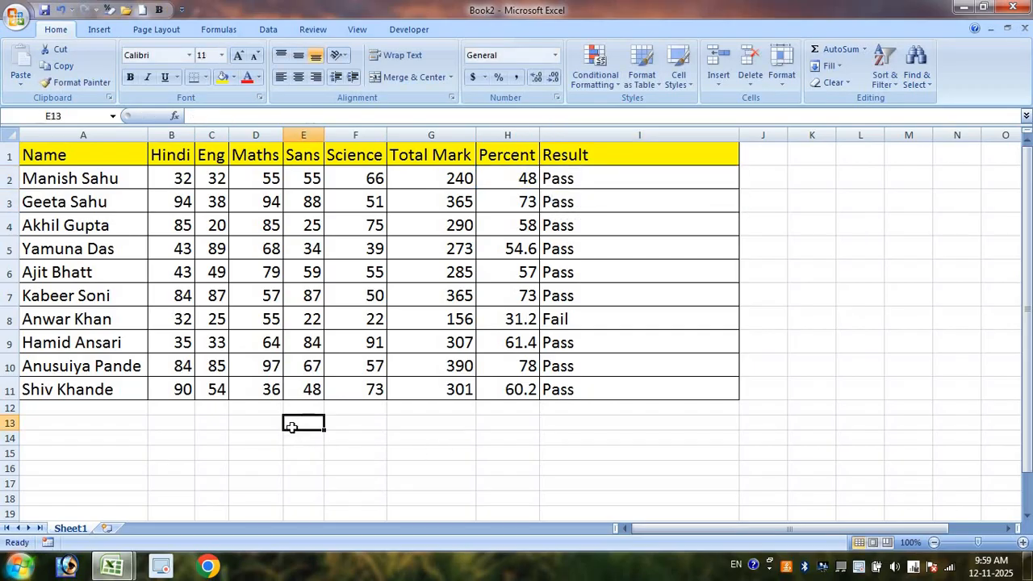
pyautogui.write('AGE')
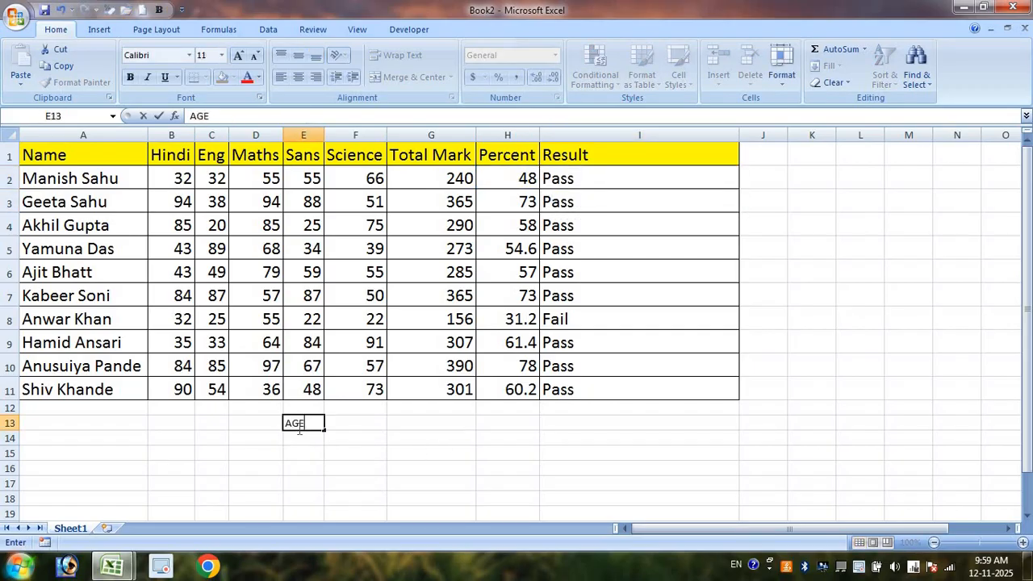
pyautogui.press('Tab')
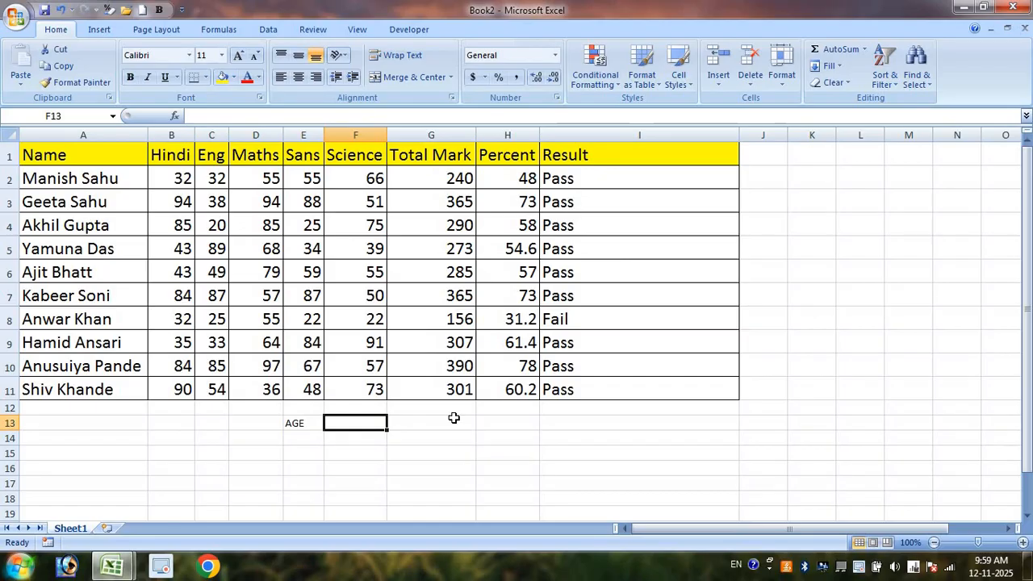
pyautogui.write('19')
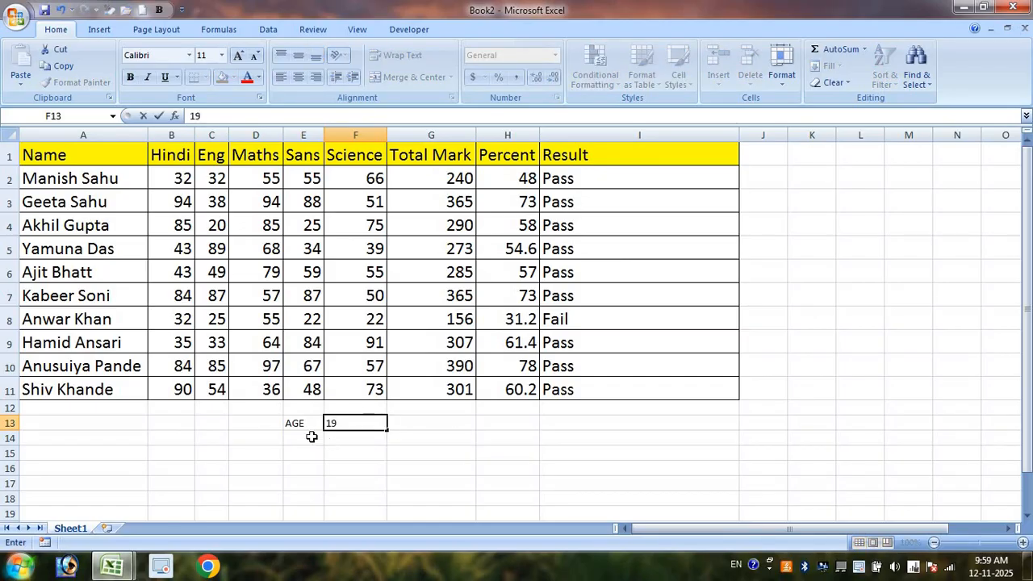
# - Set the font size of the range E13:I18 to 32
pyautogui.moveTo(288, 423); pyautogui.dragTo(567, 510)
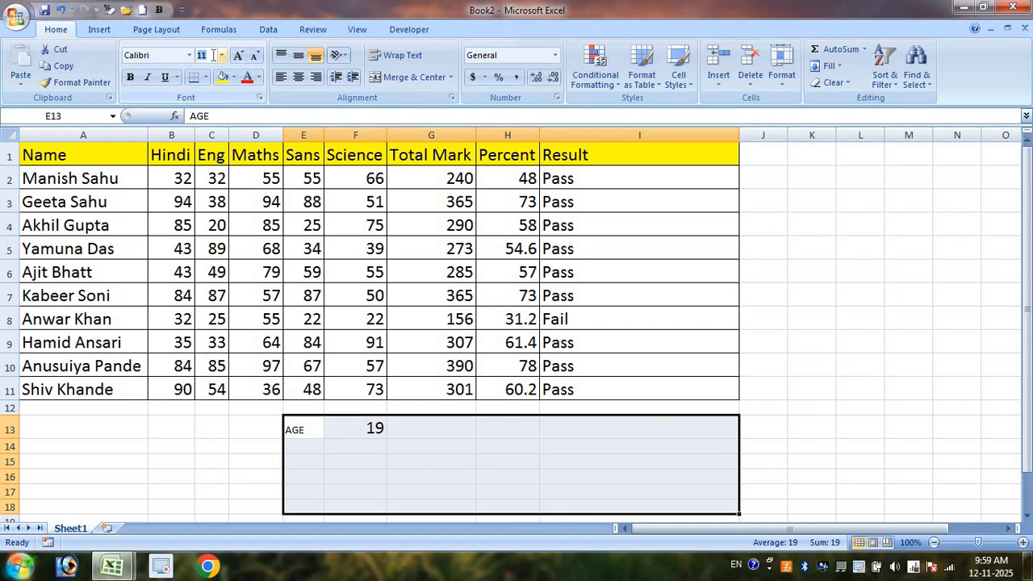
pyautogui.write('32')
pyautogui.press('Return')
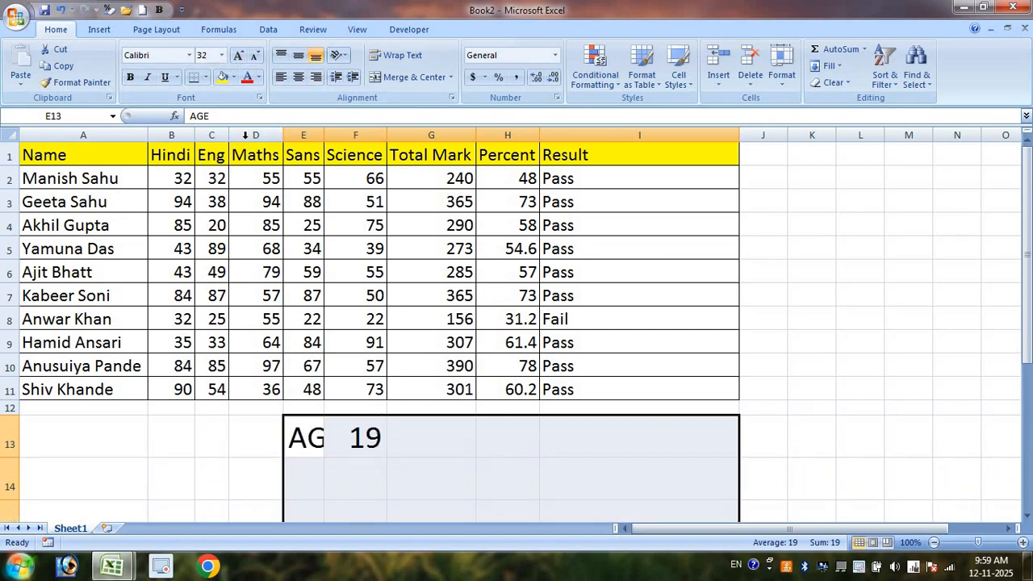
# - Move the AGE label from E13 to D13
pyautogui.click(355, 436)
pyautogui.moveTo(302, 433); pyautogui.dragTo(269, 456)
pyautogui.click(369, 450)
# - Begin an IF formula in cell H13
pyautogui.click(449, 445)
pyautogui.click(525, 449)
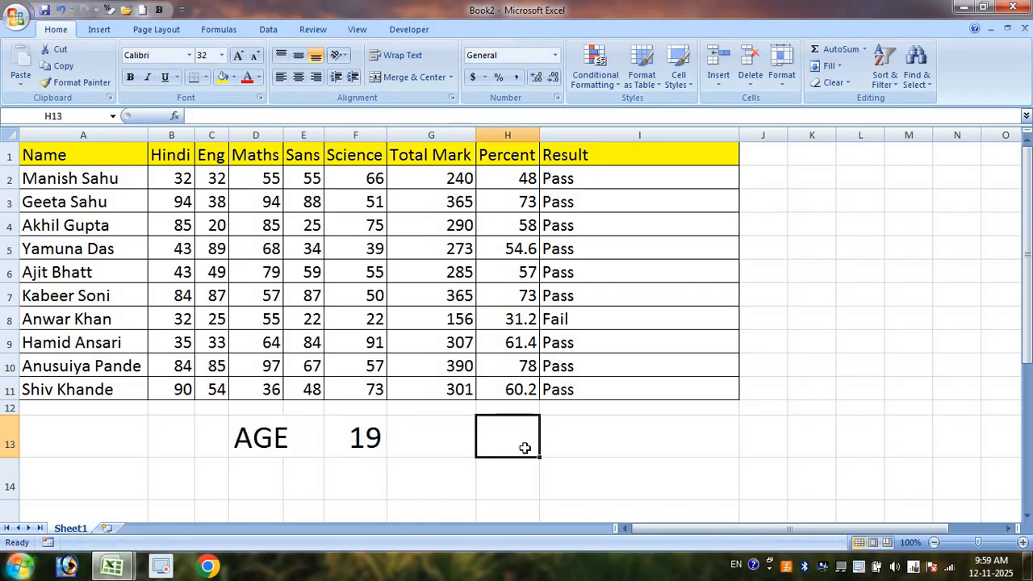
pyautogui.write('=IF(')
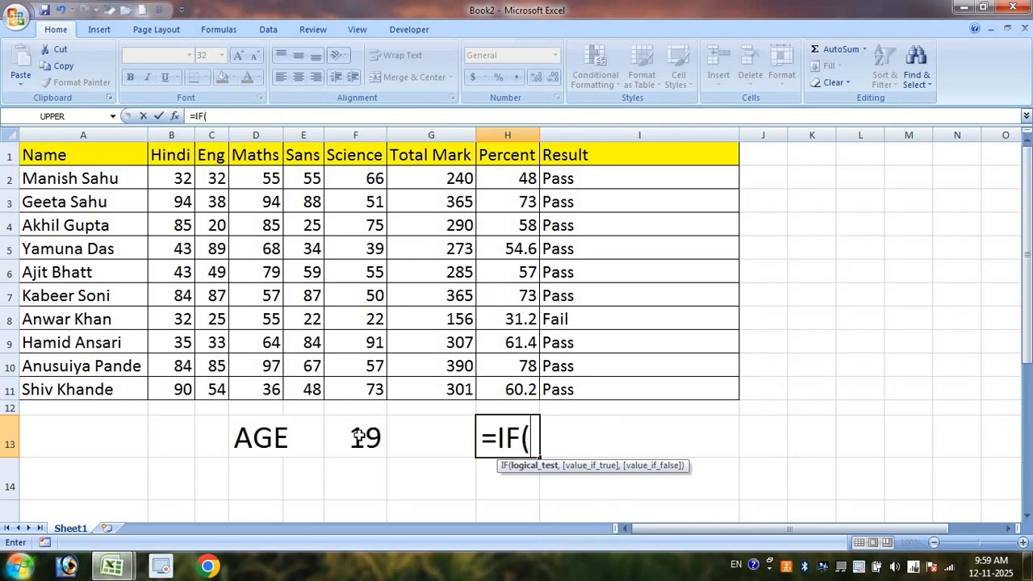
pyautogui.click(356, 438)
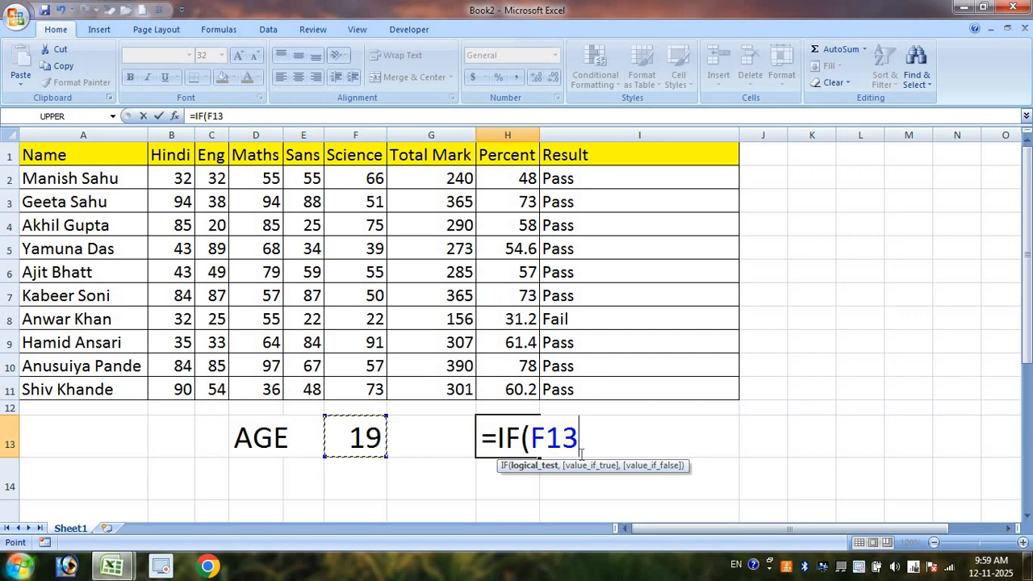
pyautogui.write(',')
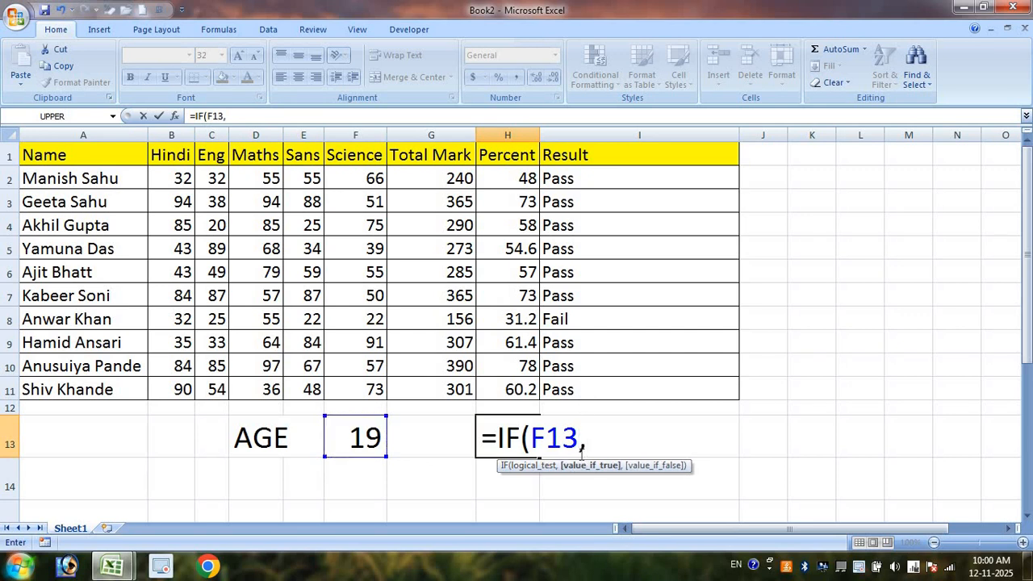
pyautogui.press('BackSpace')
pyautogui.press('BackSpace')
pyautogui.press('BackSpace')
pyautogui.press('BackSpace')
pyautogui.press('BackSpace')
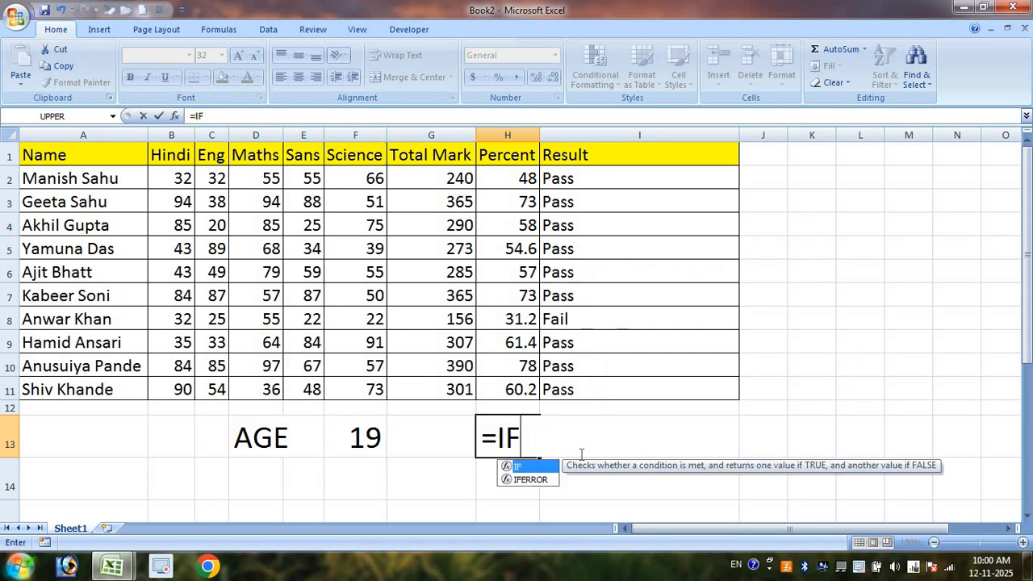
pyautogui.write('(')
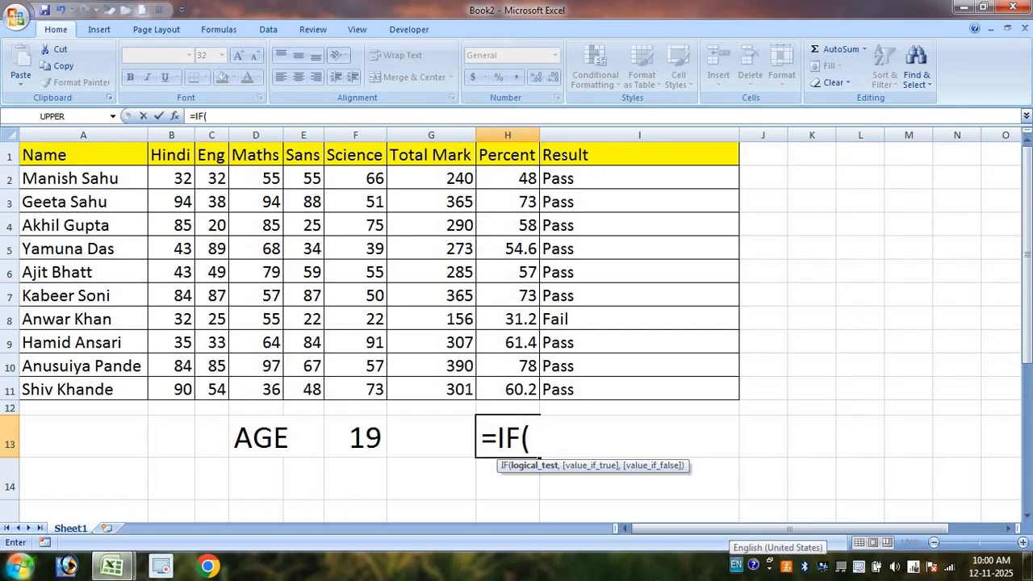
# - Set the logical test of the IF formula in H13 to F13>=18
pyautogui.click(352, 433)
pyautogui.write('>')
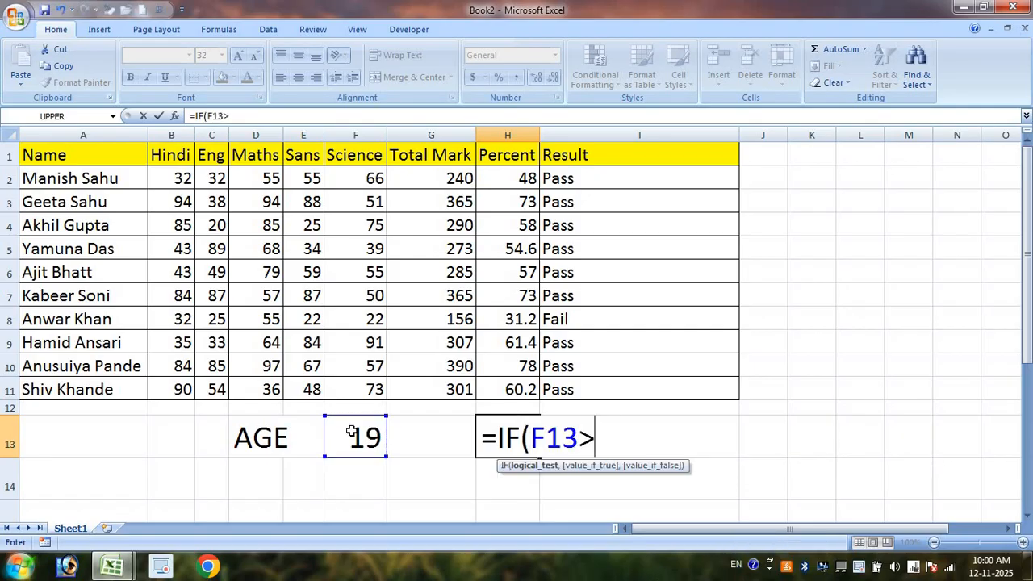
pyautogui.write('=18')
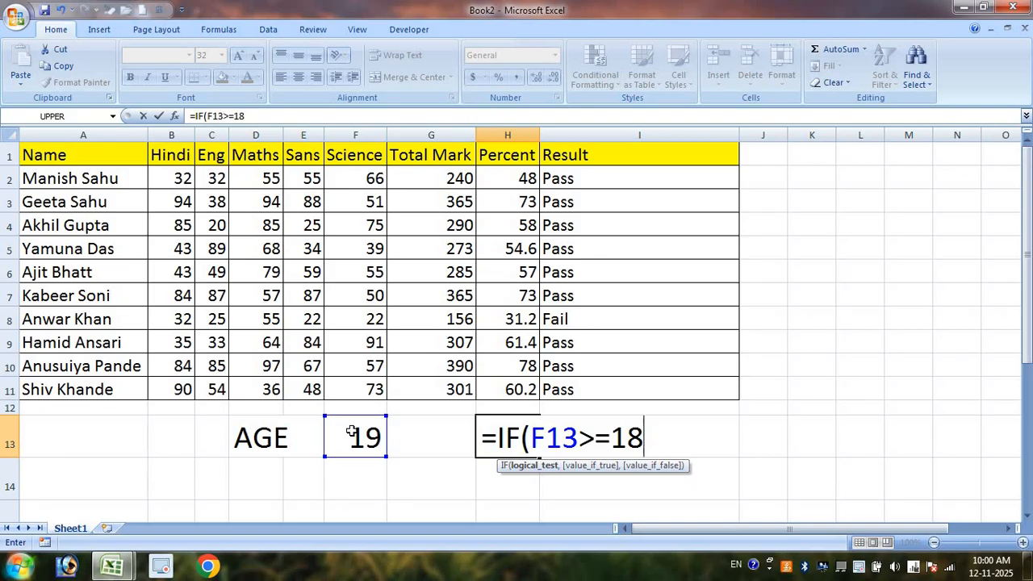
pyautogui.write(',')
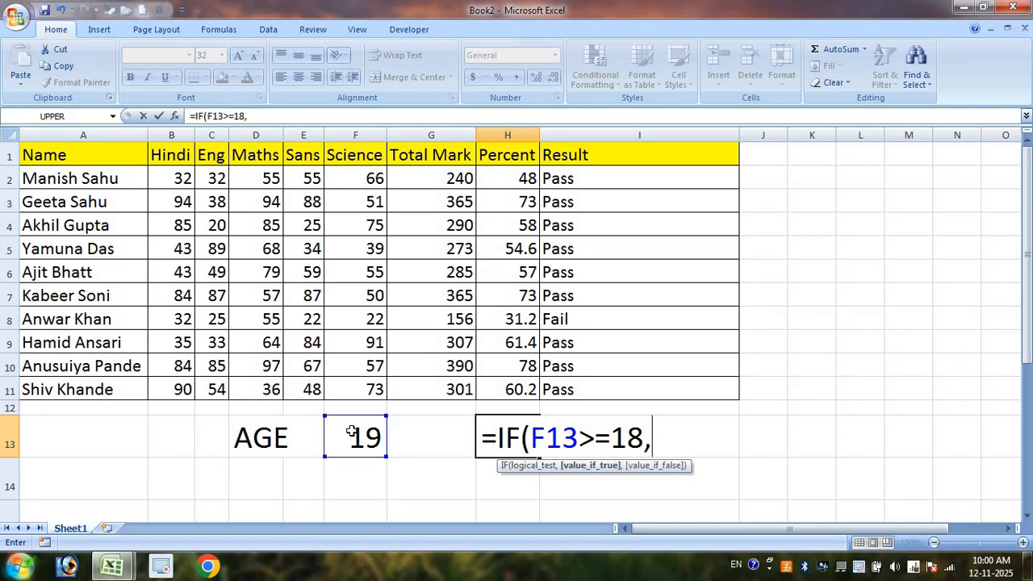
# - Enter "YOU CAN VOTE" as the value-if-true argument of the IF formula in H13
pyautogui.write('"yO')
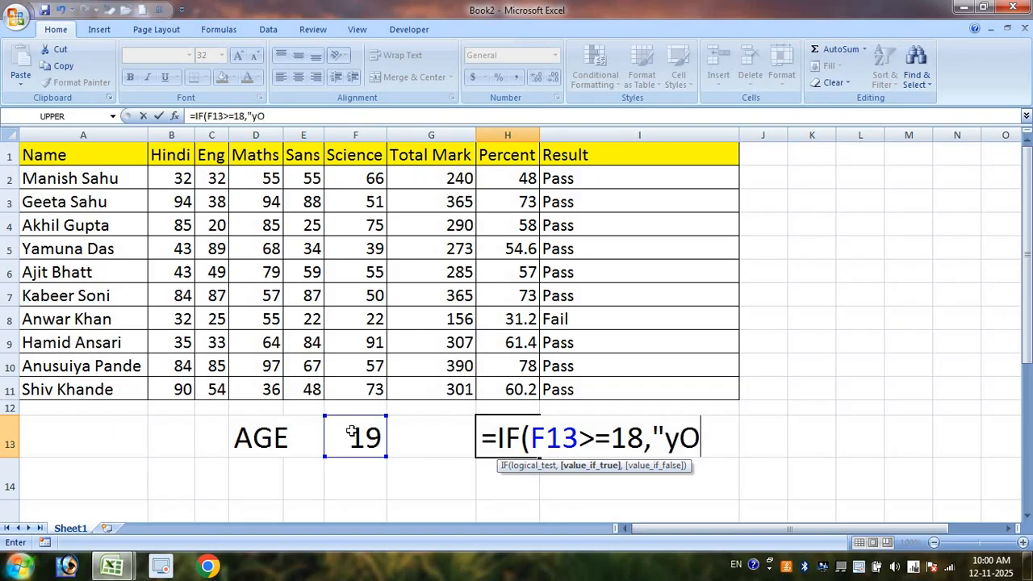
pyautogui.press('BackSpace')
pyautogui.press('BackSpace')
pyautogui.write('YOU VA')
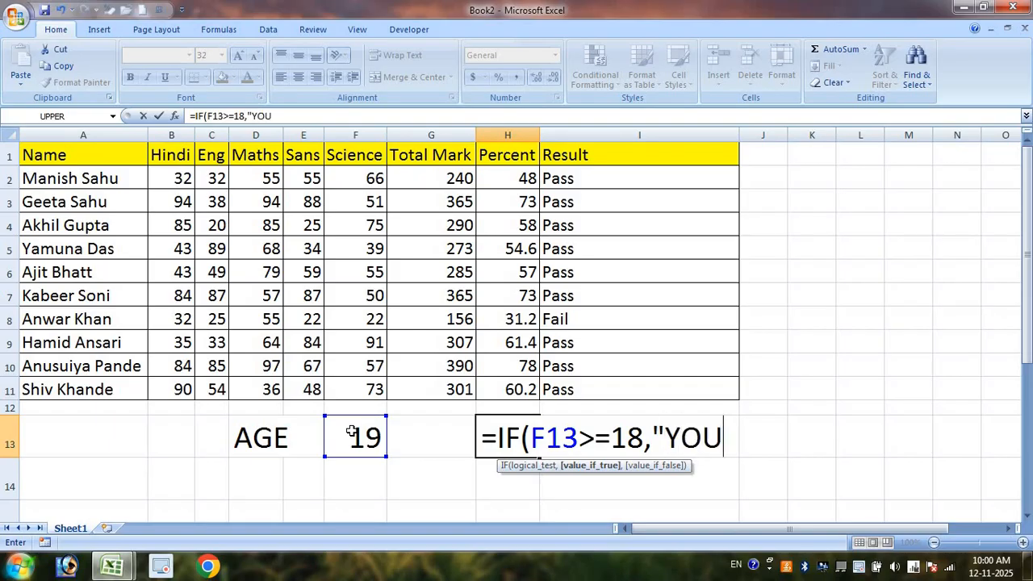
pyautogui.press('BackSpace')
pyautogui.press('BackSpace')
pyautogui.write('CAN VOTE"')
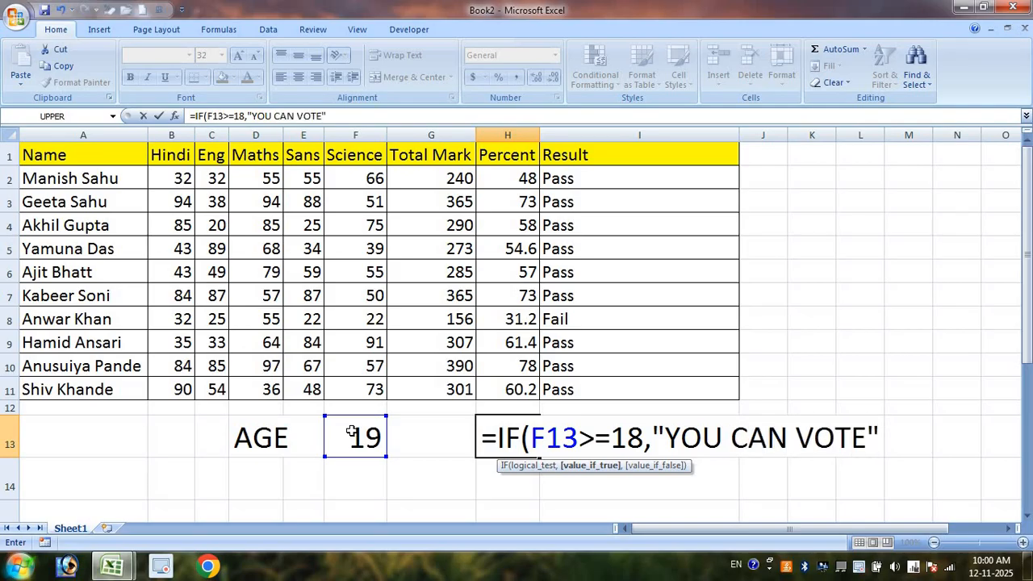
pyautogui.write(',')
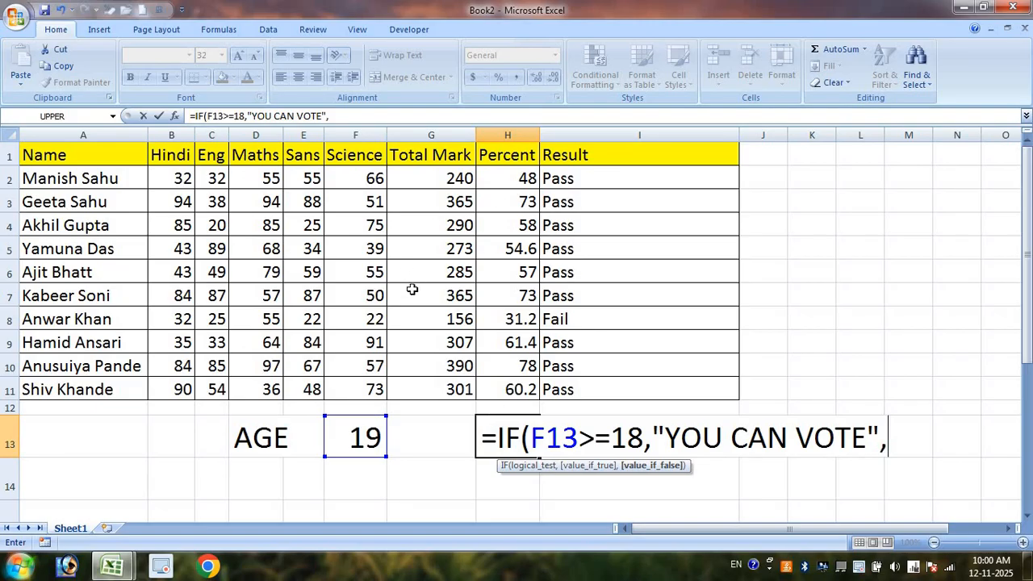
# - Complete the H13 formula with the value-if-false text "SORRY, YOU CAN NOT VOTE THIS YEAR" and commit it
pyautogui.write('"')
pyautogui.write('SORR')
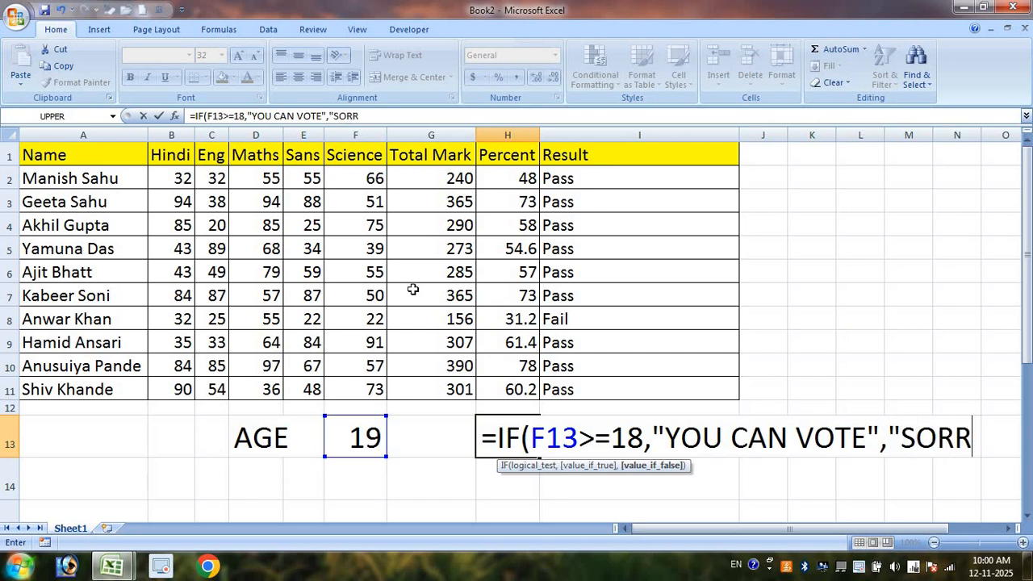
pyautogui.write('Y, Y')
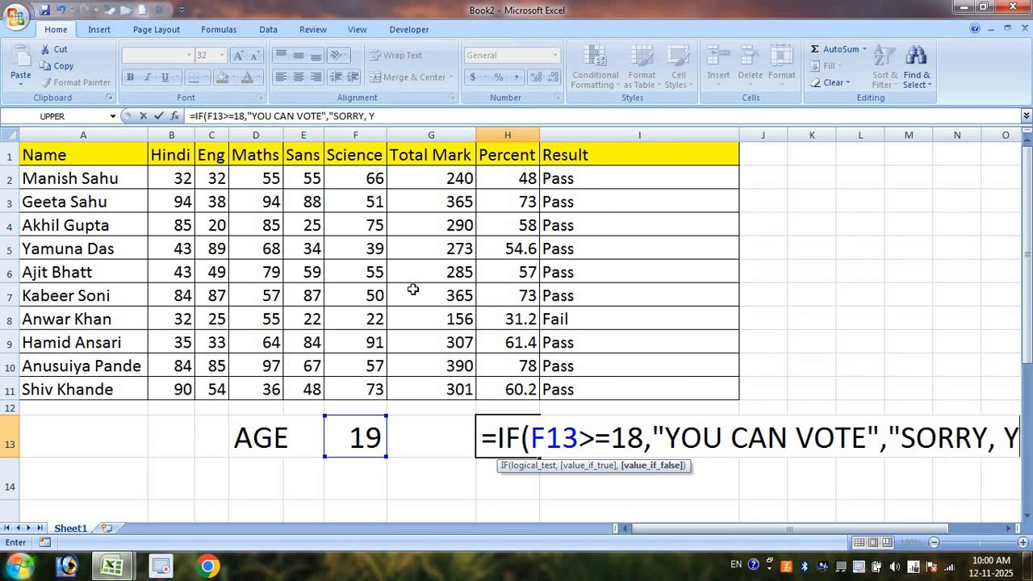
pyautogui.write('OU CAN NOT ')
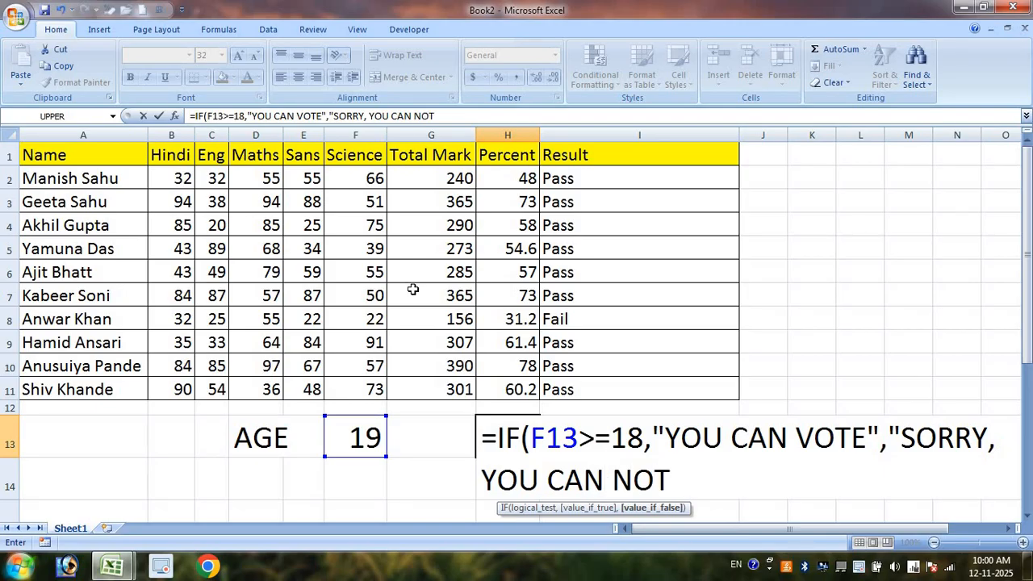
pyautogui.write('B')
pyautogui.press('BackSpace')
pyautogui.write('VOT')
pyautogui.write('E')
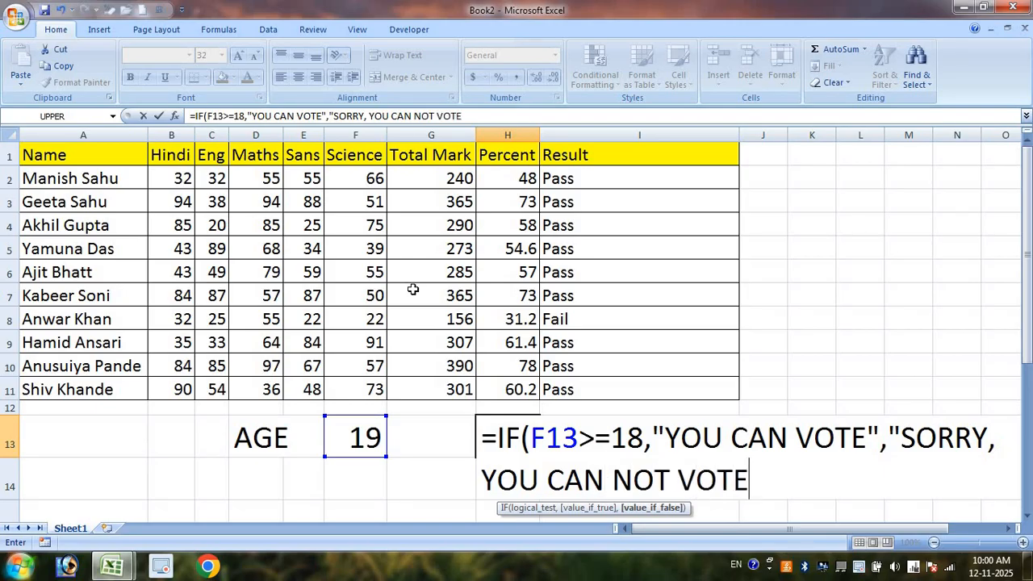
pyautogui.write(' TIS')
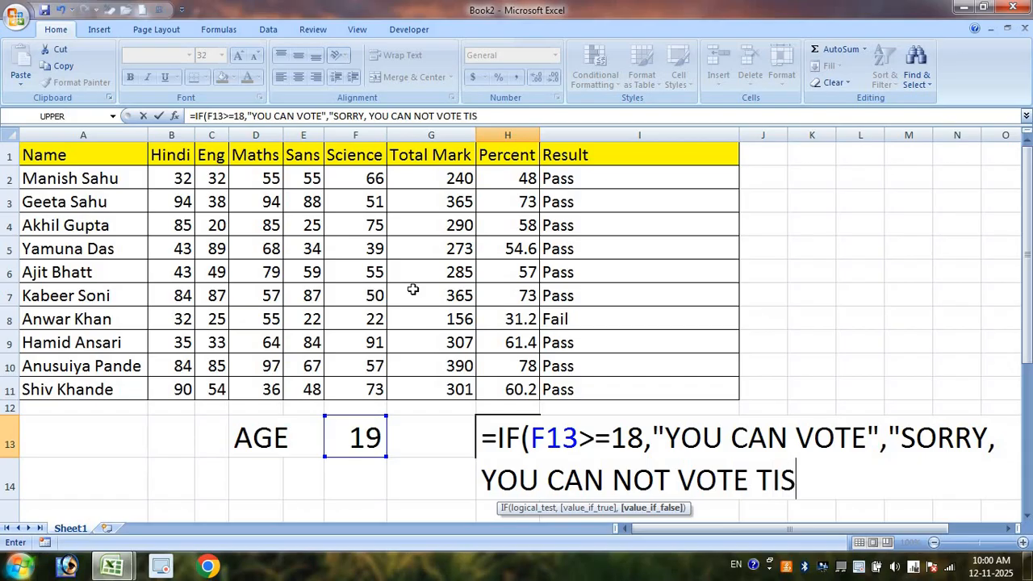
pyautogui.press('BackSpace')
pyautogui.press('BackSpace')
pyautogui.write('HIS ')
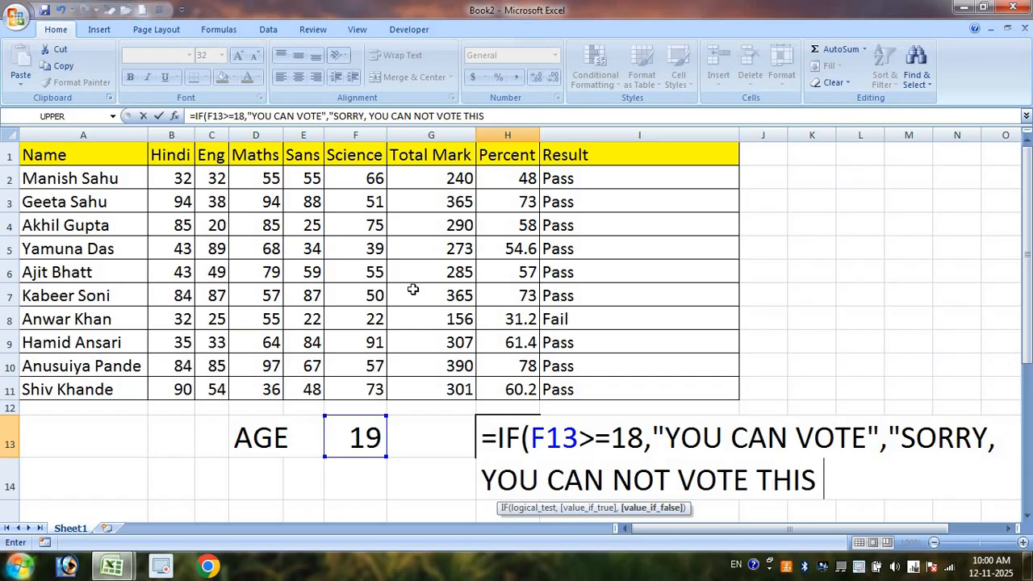
pyautogui.write('YEAR')
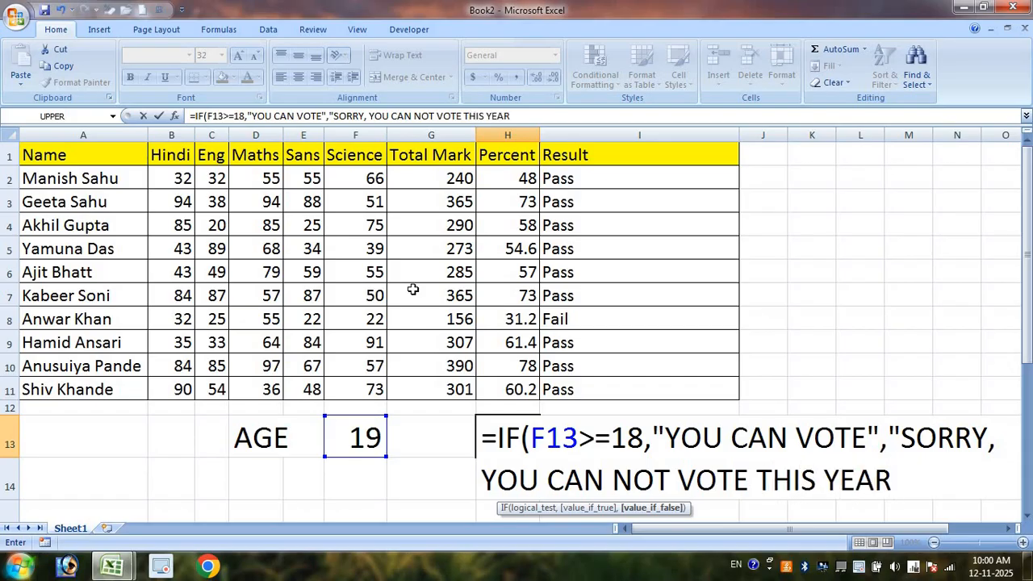
pyautogui.write('")')
pyautogui.press('Return')
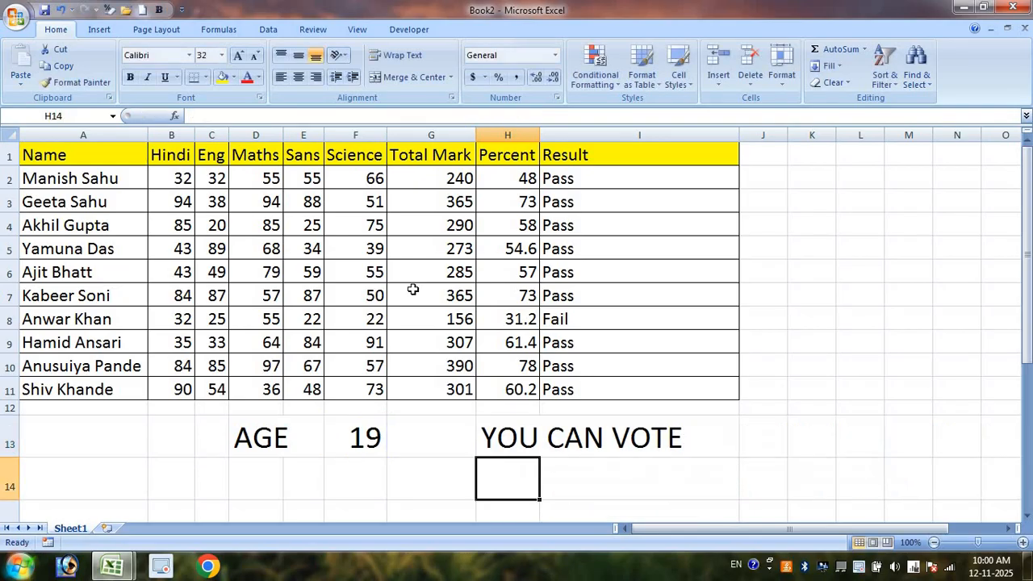
# - Move the age example in D13:I13 three columns over so that it starts in A13
pyautogui.click(510, 442)
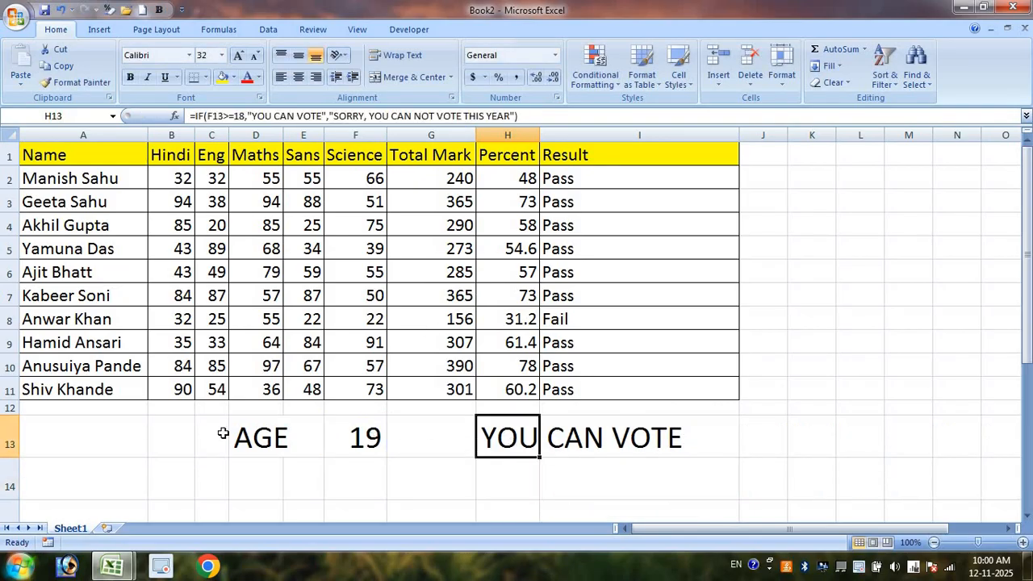
pyautogui.moveTo(223, 433); pyautogui.dragTo(558, 432)
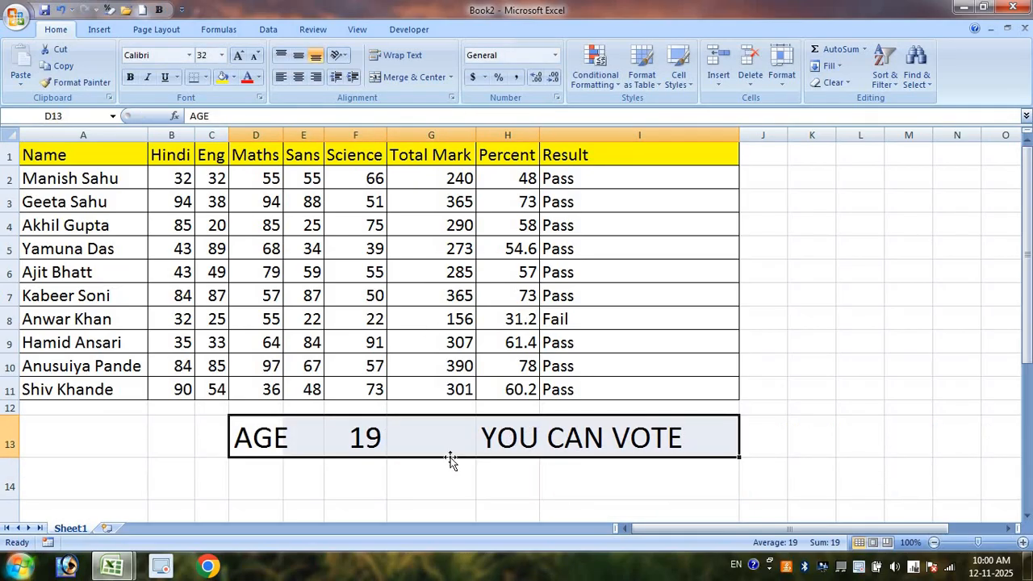
pyautogui.moveTo(449, 461); pyautogui.dragTo(255, 461)
pyautogui.click(327, 465)
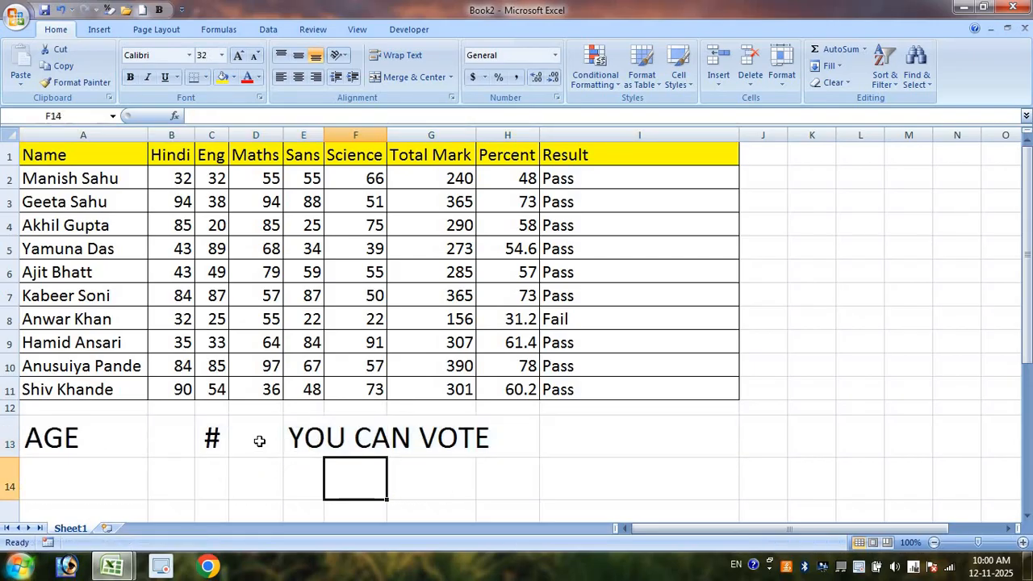
# - Move the age value from C13 to the wider cell B13
pyautogui.click(209, 438)
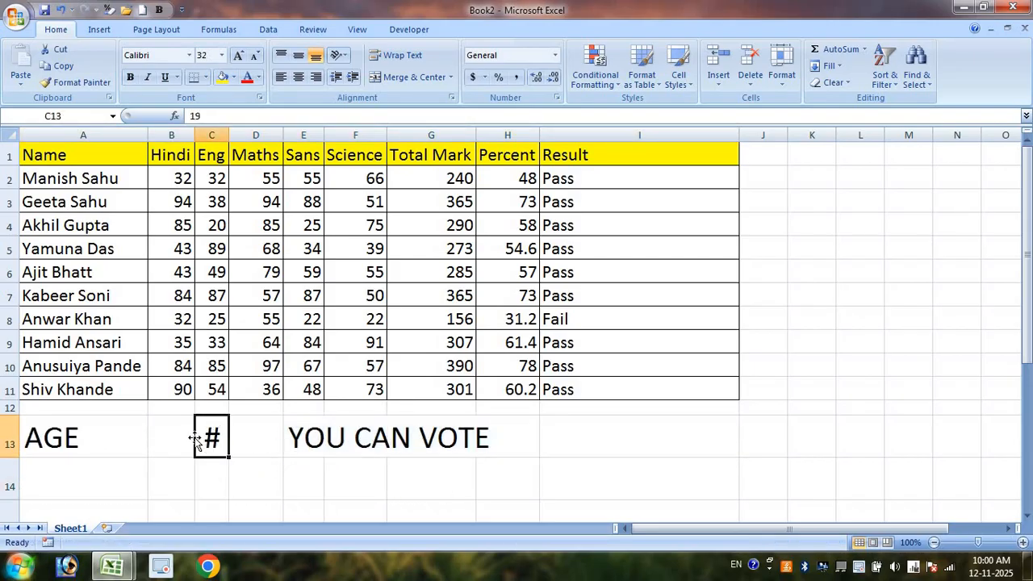
pyautogui.moveTo(195, 436); pyautogui.dragTo(191, 445)
pyautogui.click(224, 440)
pyautogui.click(182, 440)
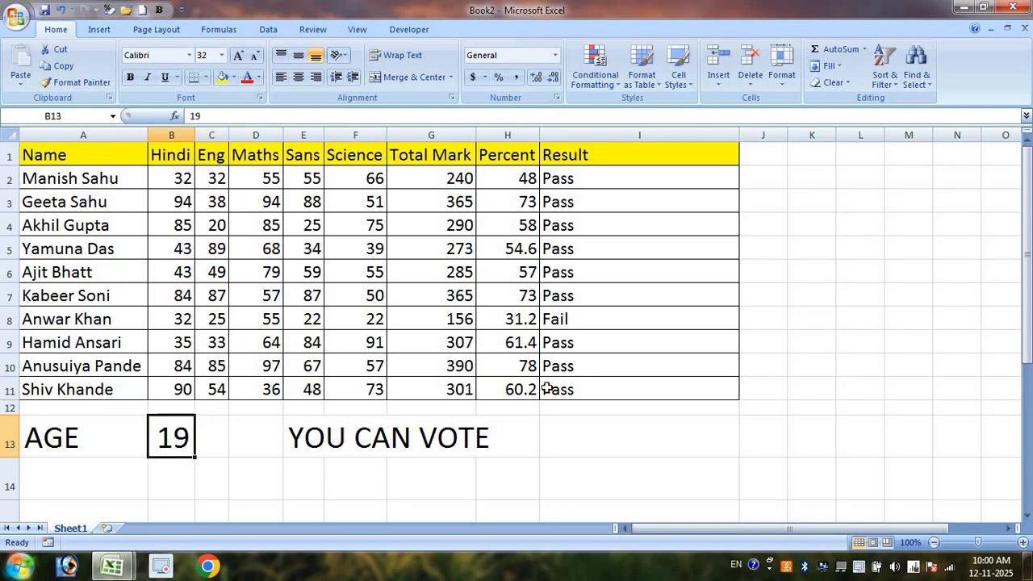
# - Test the voting formula by entering the ages 14 and 80 in B13, one after the other
pyautogui.write('14')
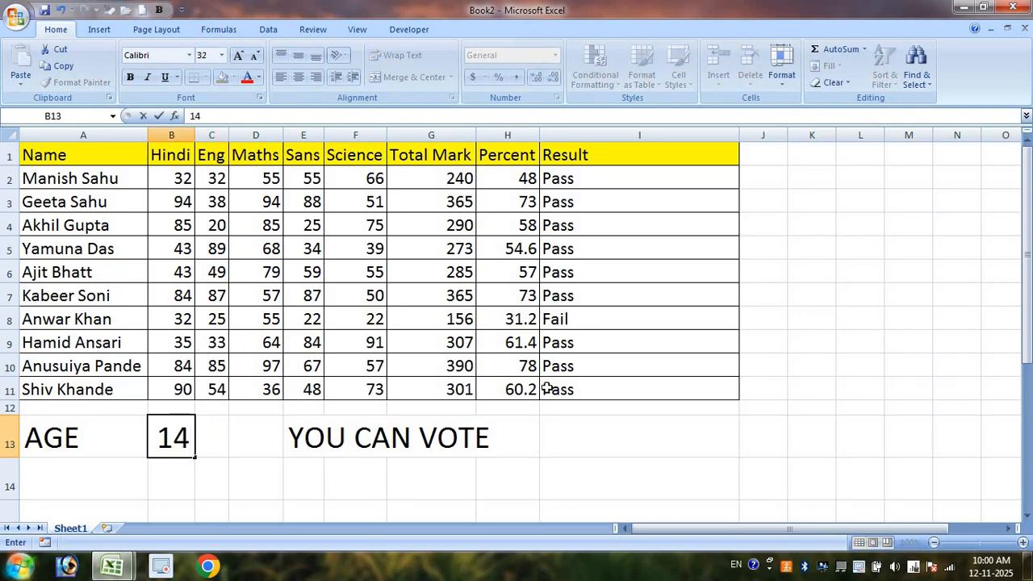
pyautogui.press('Return')
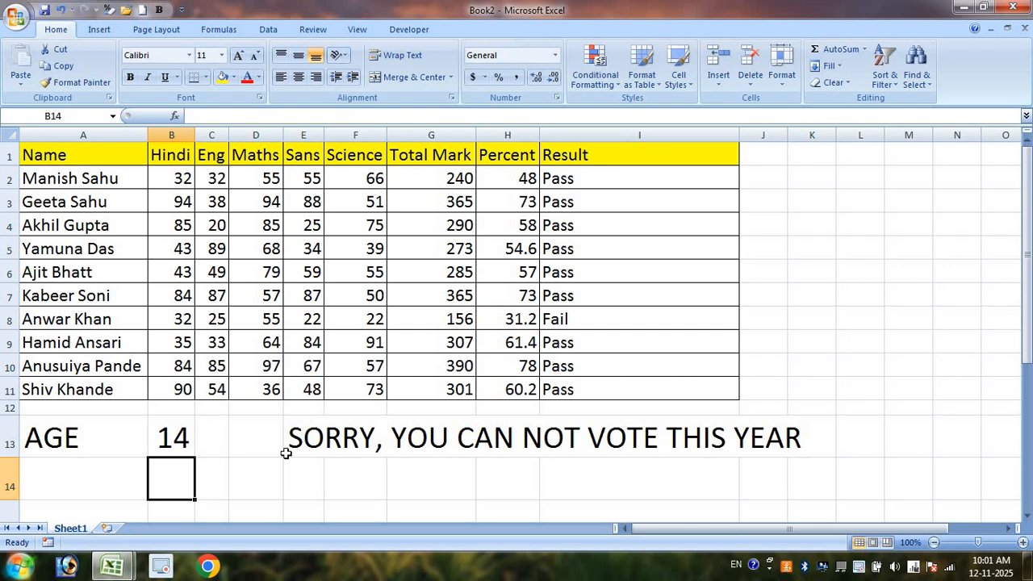
pyautogui.click(171, 436)
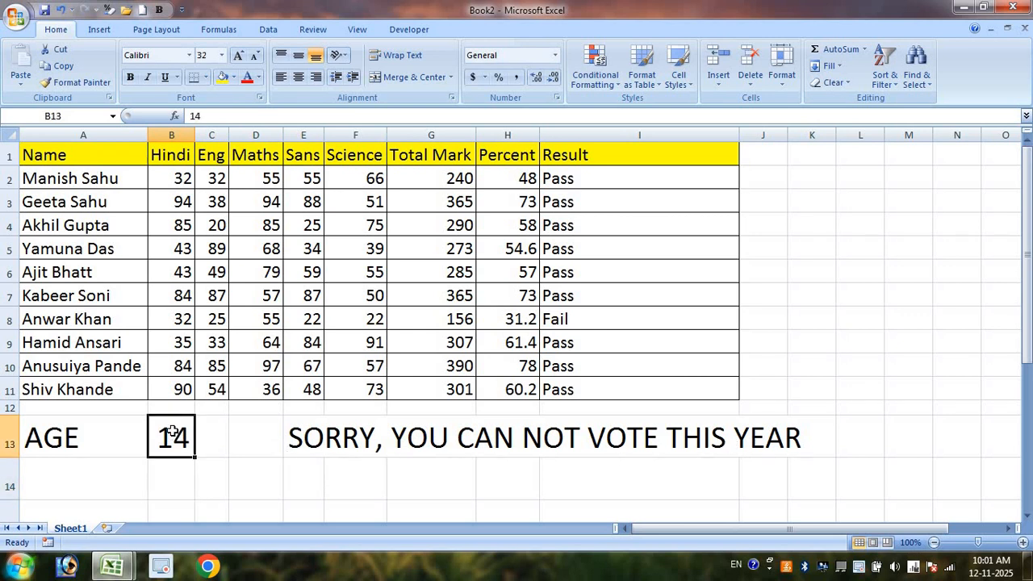
pyautogui.write('80')
pyautogui.press('Return')
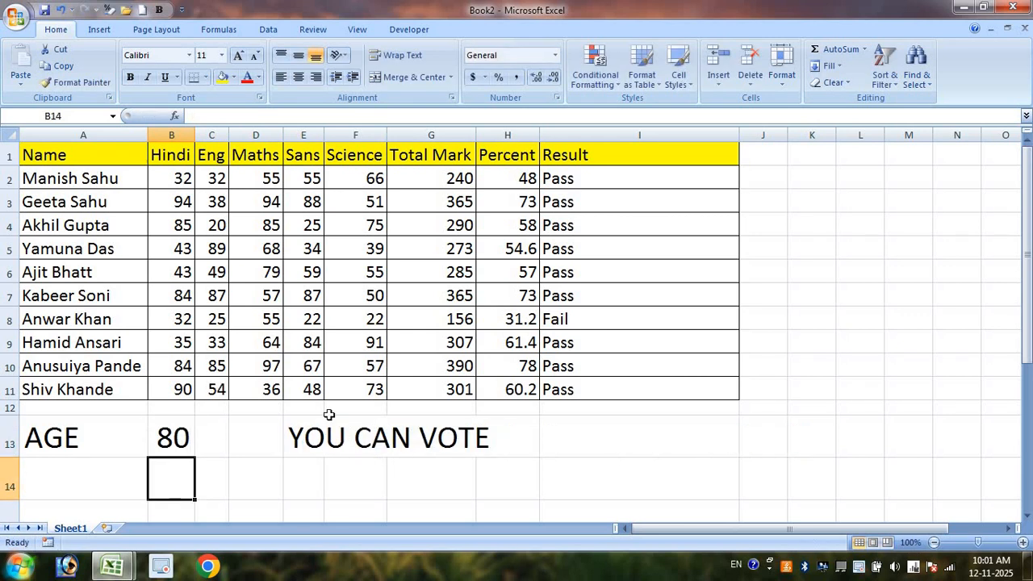
# - Review the arguments of the voting IF formula in E13 without editing it
pyautogui.click(343, 432)
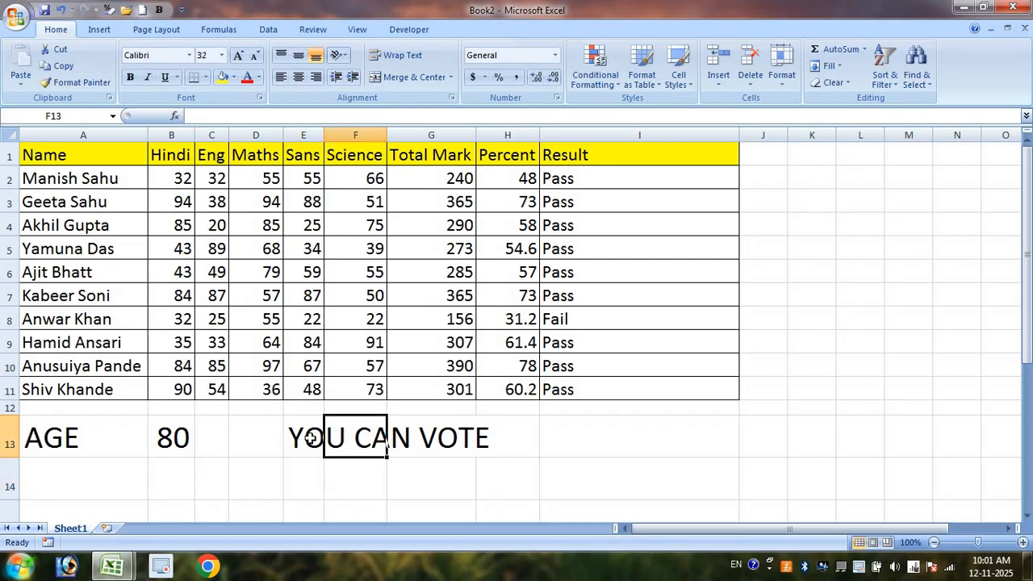
pyautogui.doubleClick(309, 436)
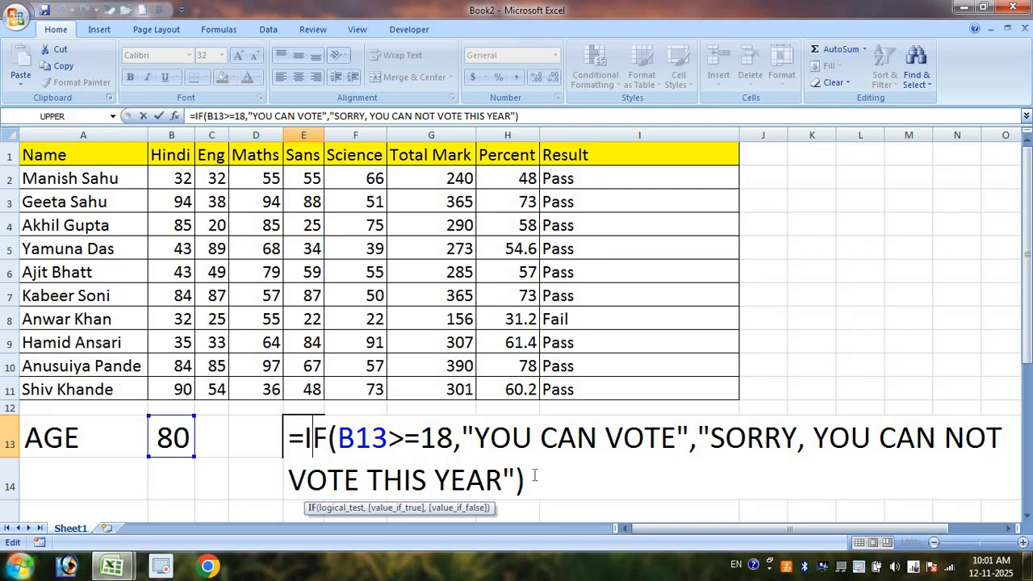
pyautogui.press('Return')
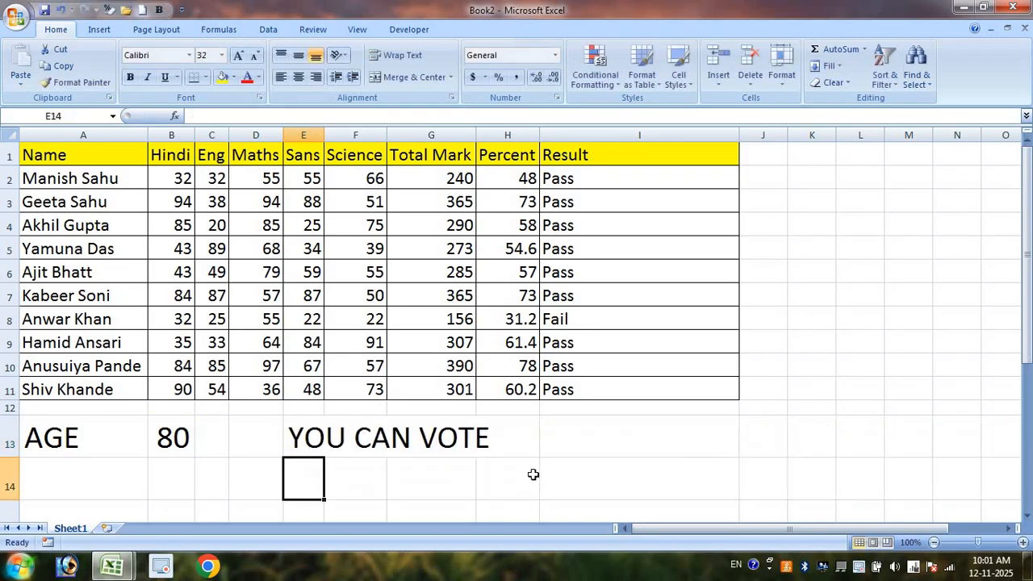
# - Change the logical test of the Result formula in I2 to H2>100
pyautogui.doubleClick(628, 175)
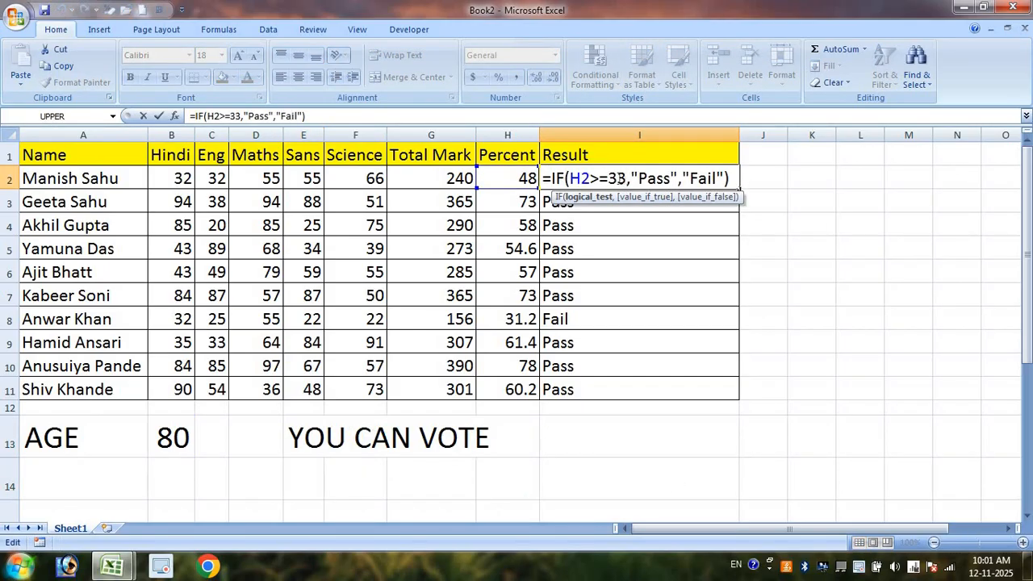
pyautogui.moveTo(628, 179); pyautogui.dragTo(608, 178)
pyautogui.press('BackSpace')
pyautogui.press('BackSpace')
pyautogui.write('100')
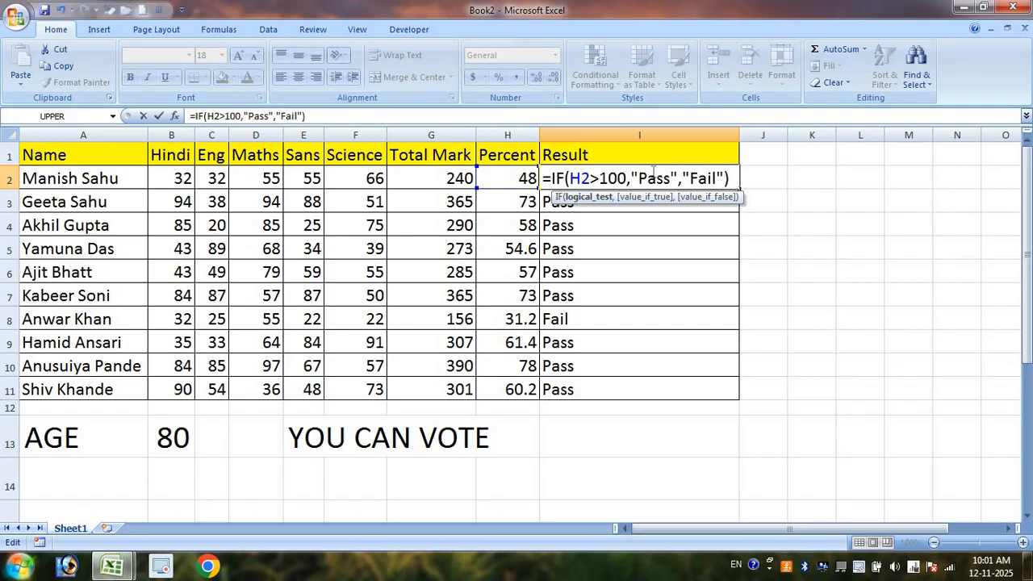
pyautogui.press('Tab')
# - Replace the value-if-true text in the I2 formula with "WRONG ENTRY"
pyautogui.doubleClick(564, 172)
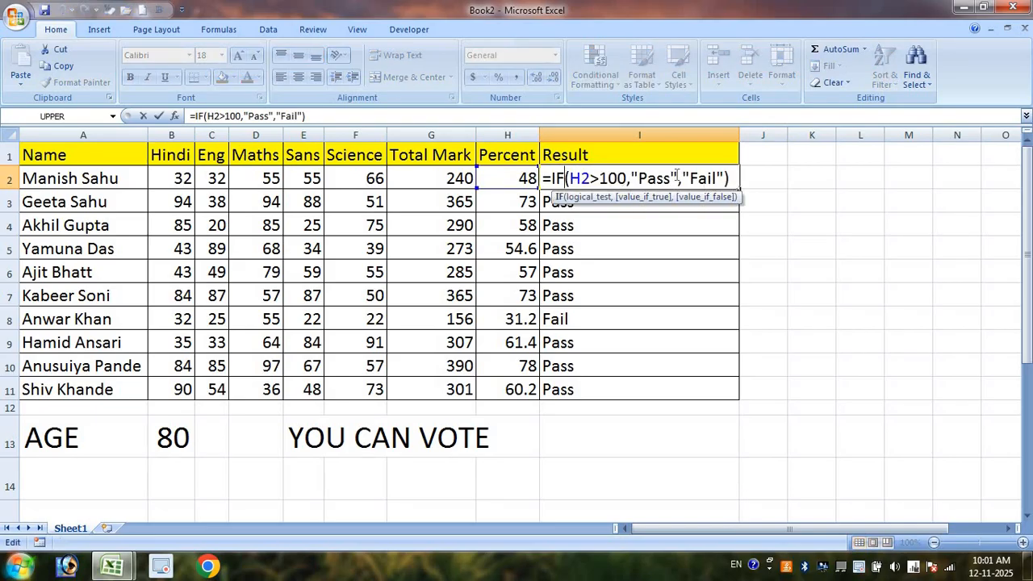
pyautogui.moveTo(671, 179); pyautogui.dragTo(640, 178)
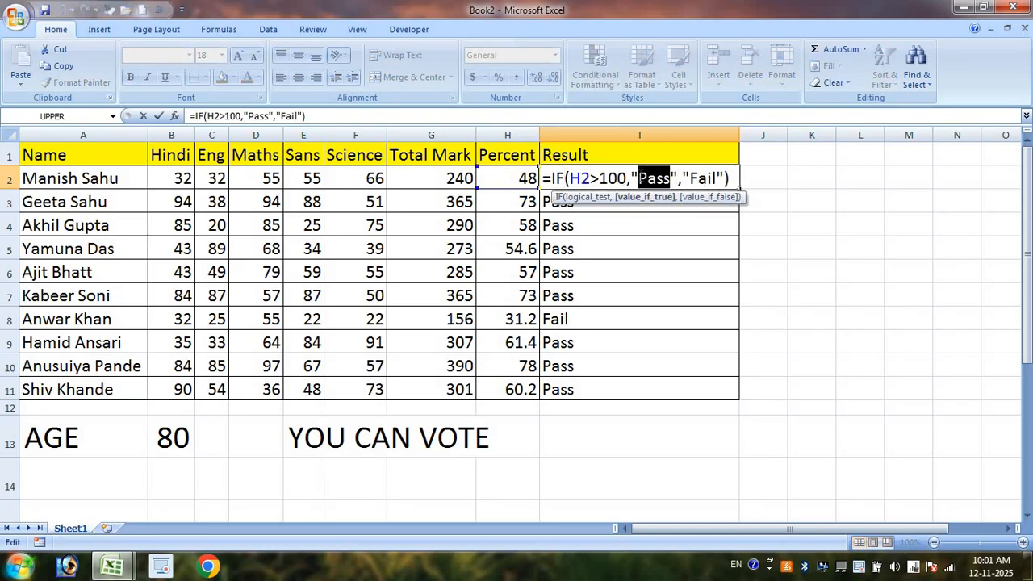
pyautogui.write('WRONG ')
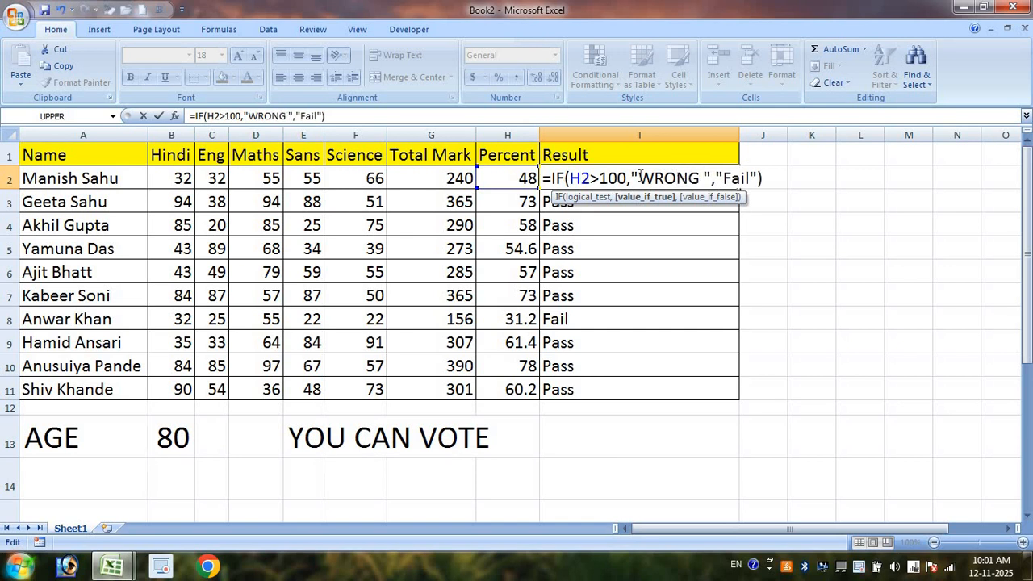
pyautogui.write('ENTRY')
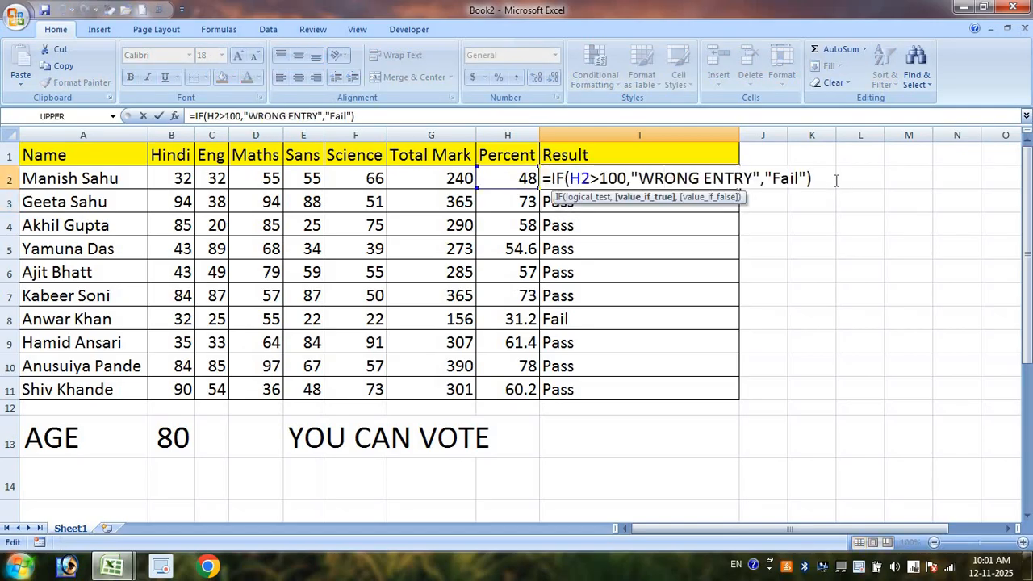
# - Remove the "Fail" argument and the closing parenthesis from the end of the I2 formula
pyautogui.click(819, 176)
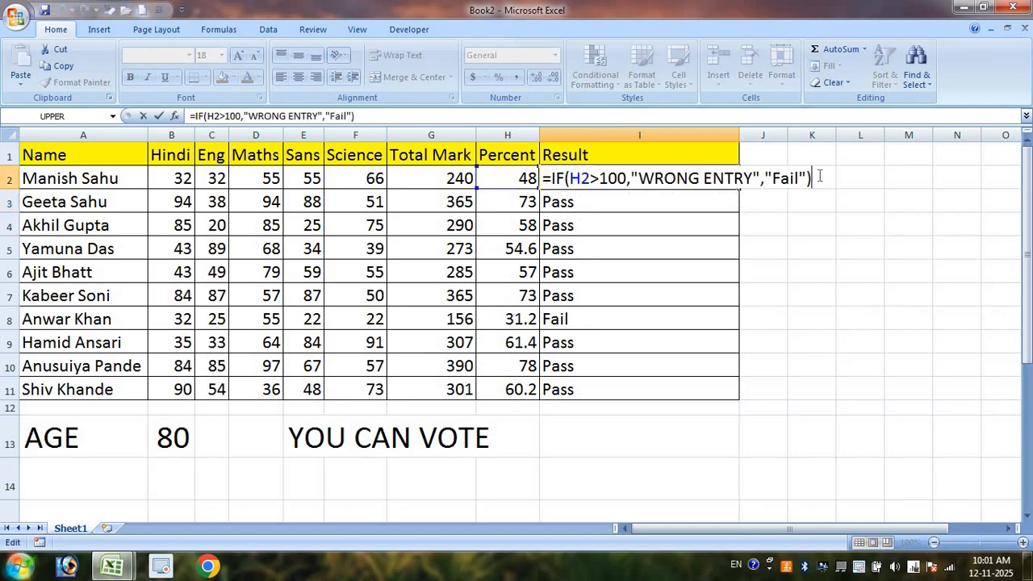
pyautogui.press('BackSpace')
pyautogui.press('BackSpace')
pyautogui.press('BackSpace')
pyautogui.press('BackSpace')
pyautogui.press('BackSpace')
pyautogui.press('BackSpace')
pyautogui.press('BackSpace')
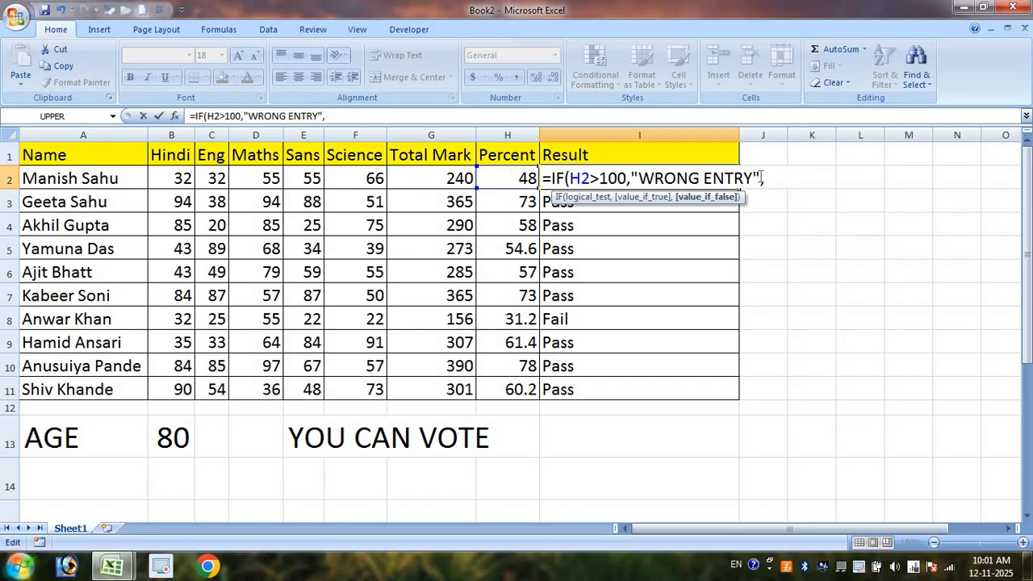
# - Nest a second IF in the value-if-false argument of the I2 formula with the test H2>=80
pyautogui.moveTo(760, 176); pyautogui.dragTo(640, 178)
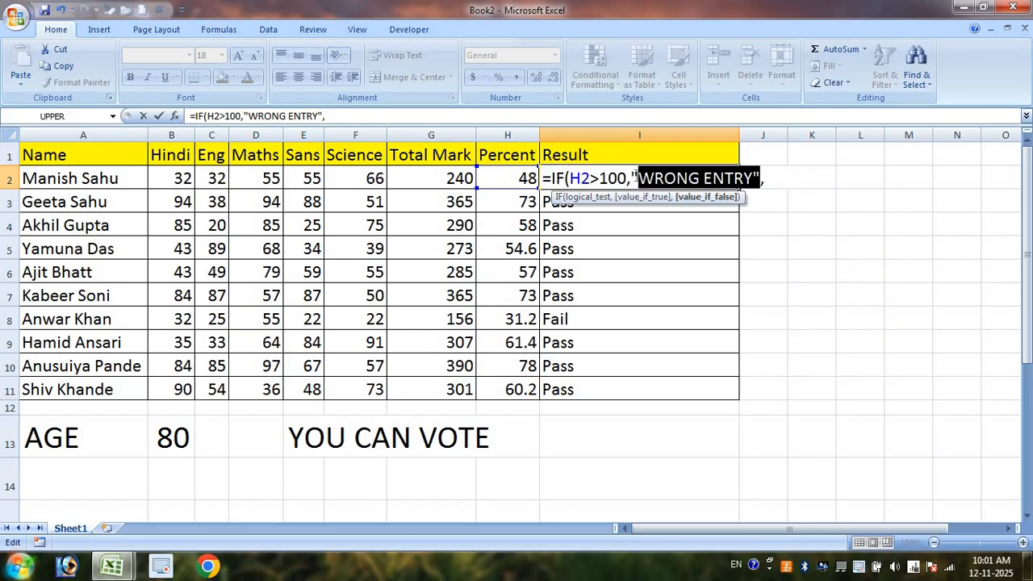
pyautogui.click(773, 179)
pyautogui.write('IF(')
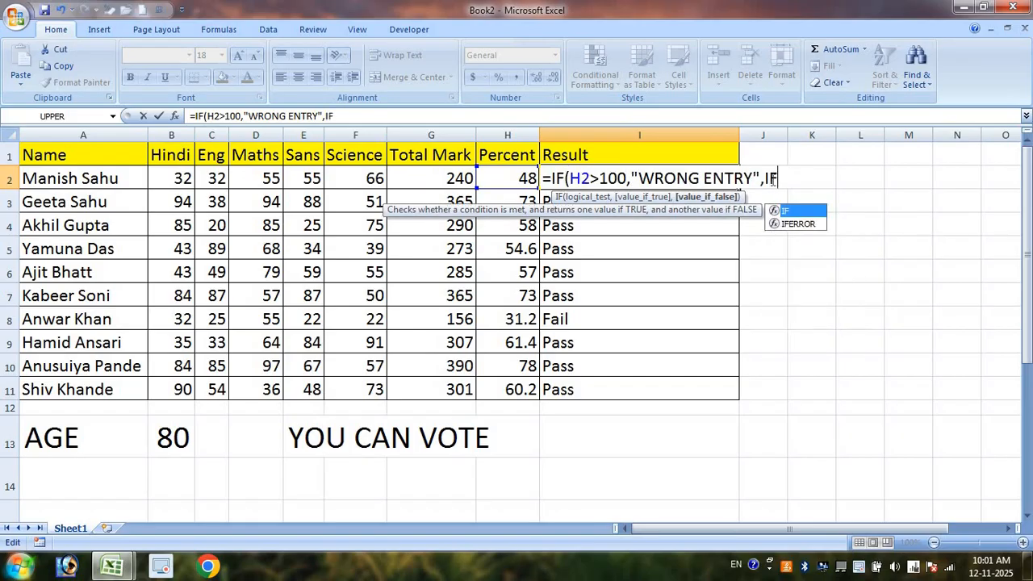
pyautogui.click(502, 175)
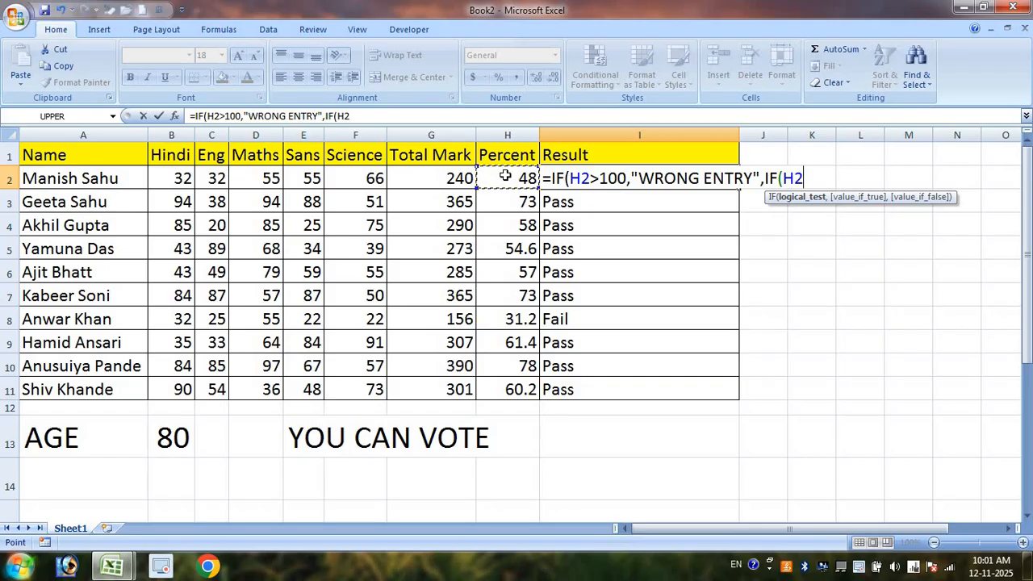
pyautogui.write('>=80,')
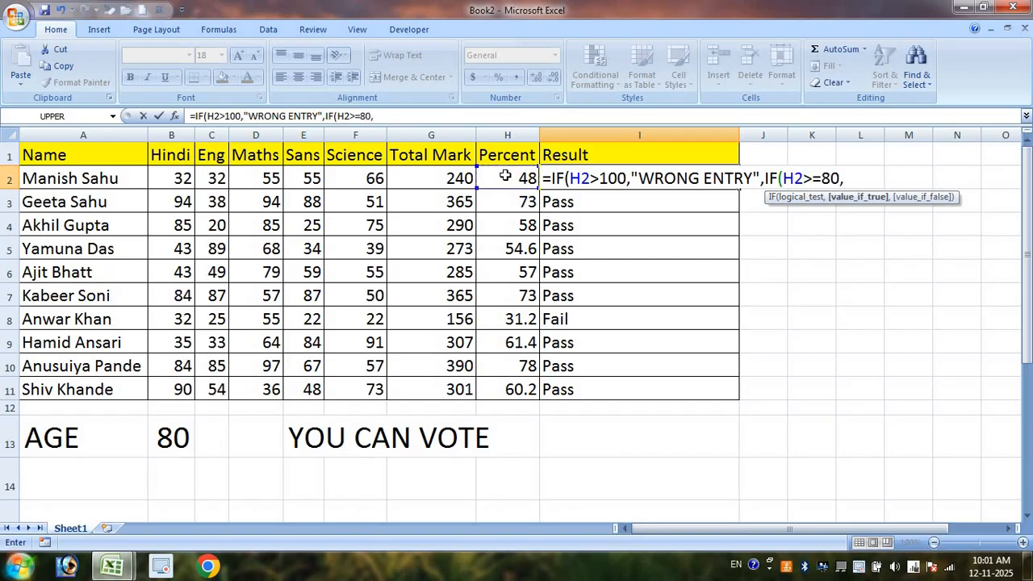
# - Enter "MERIT" as the value-if-true text of the H2>=80 test in the I2 formula
pyautogui.write('"')
pyautogui.write('A+')
pyautogui.press('BackSpace')
pyautogui.press('BackSpace')
pyautogui.press('BackSpace')
pyautogui.write('MERIT')
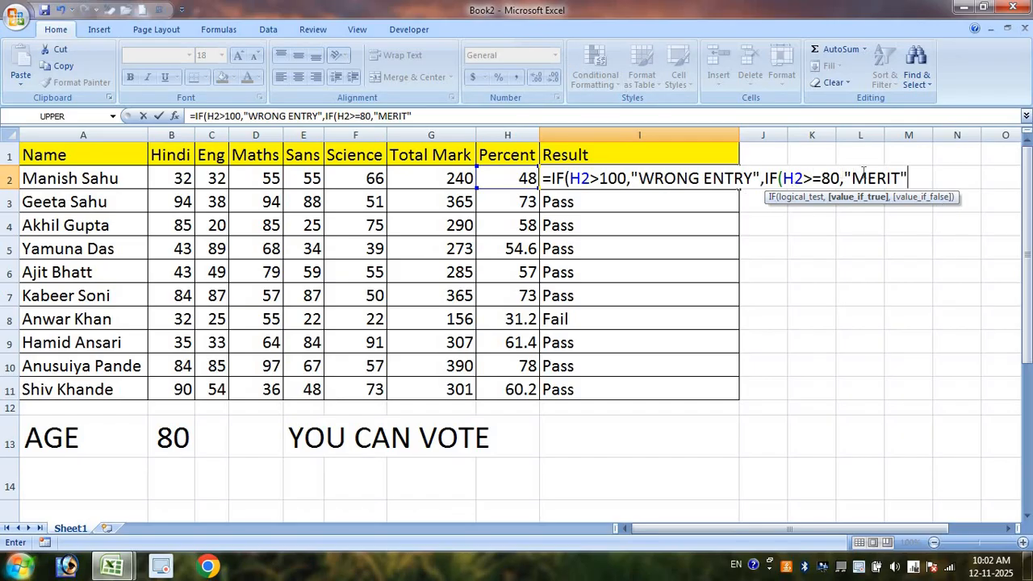
pyautogui.write('"')
pyautogui.hotkey('shift', 'Left')
pyautogui.hotkey('shift', 'Left')
pyautogui.hotkey('shift', 'Left')
pyautogui.hotkey('shift', 'Left')
pyautogui.hotkey('shift', 'Left')
pyautogui.hotkey('shift', 'Left')
pyautogui.hotkey('shift', 'Left')
pyautogui.hotkey('shift', 'Left')
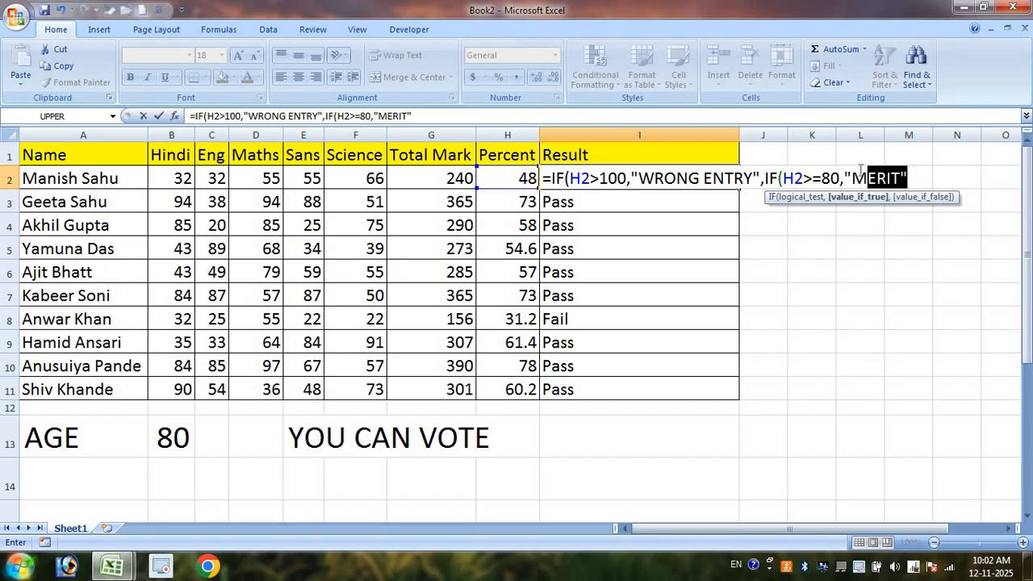
pyautogui.moveTo(840, 178); pyautogui.dragTo(852, 177)
# - Nest a third IF in the I2 formula that tests H2>=60 and returns FIRST DIVISION
pyautogui.click(911, 178)
pyautogui.write(',IF(')
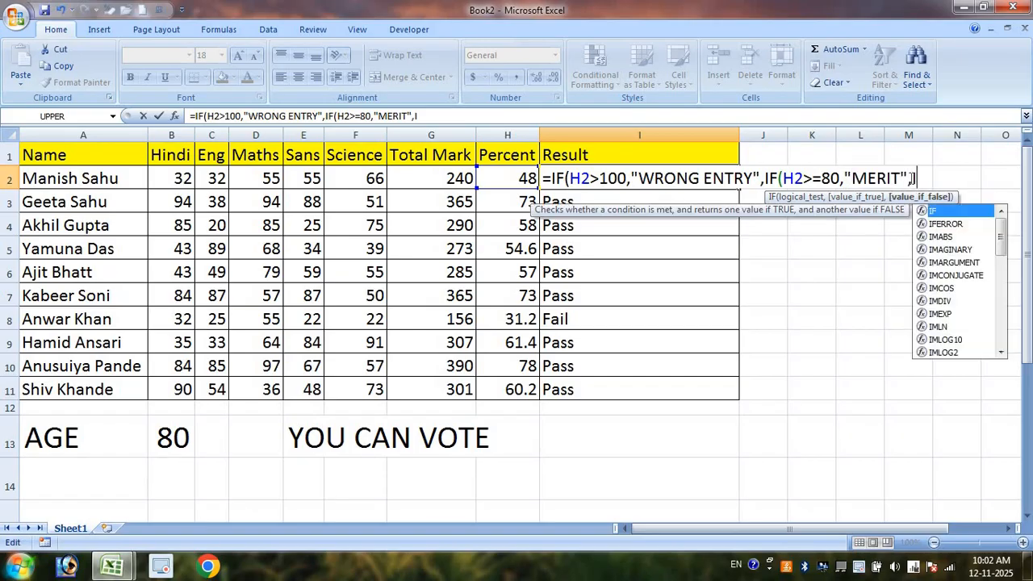
pyautogui.click(526, 177)
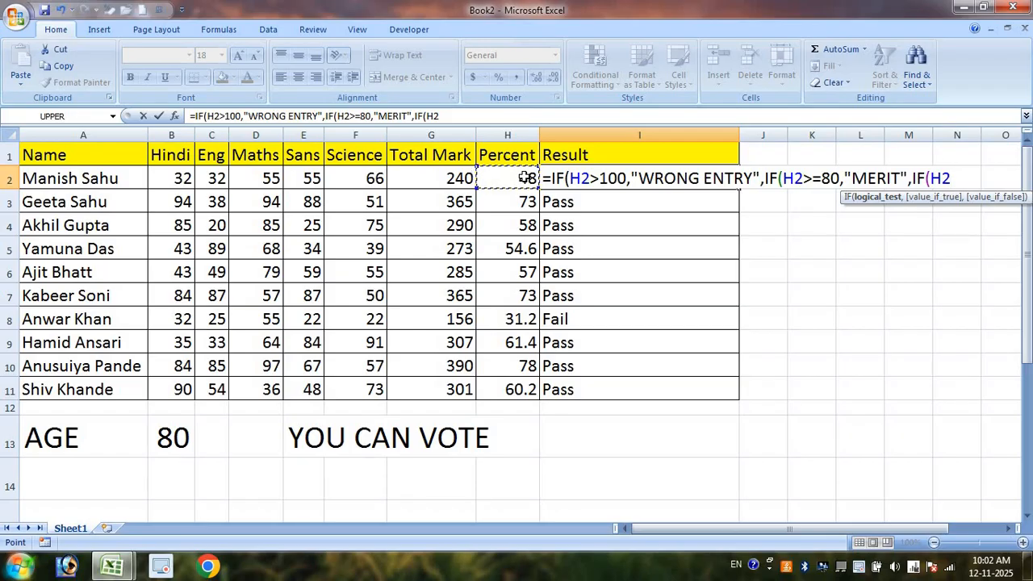
pyautogui.write('>=60')
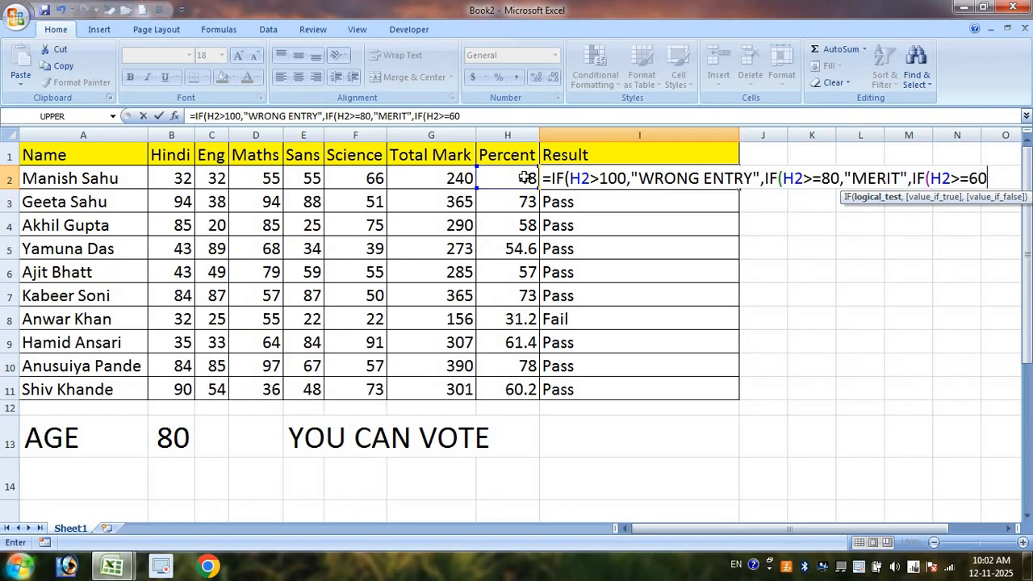
pyautogui.write(',')
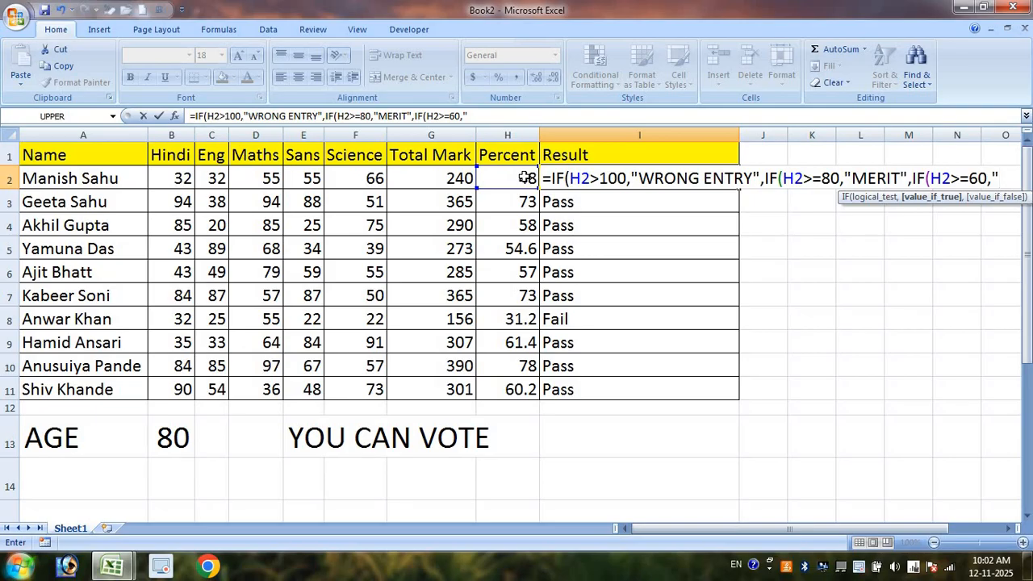
pyautogui.write('FIRST ')
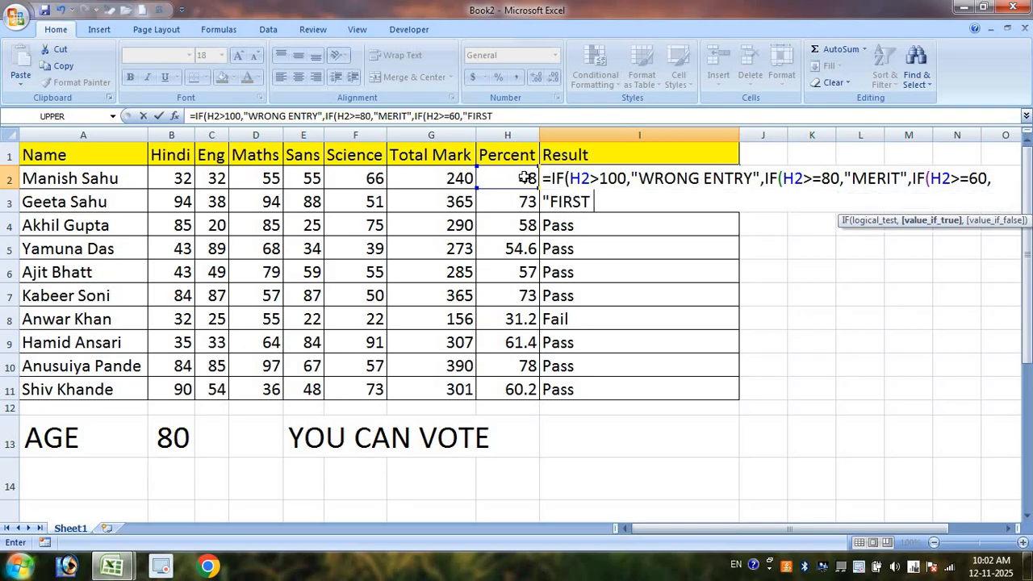
pyautogui.write('DIVISION')
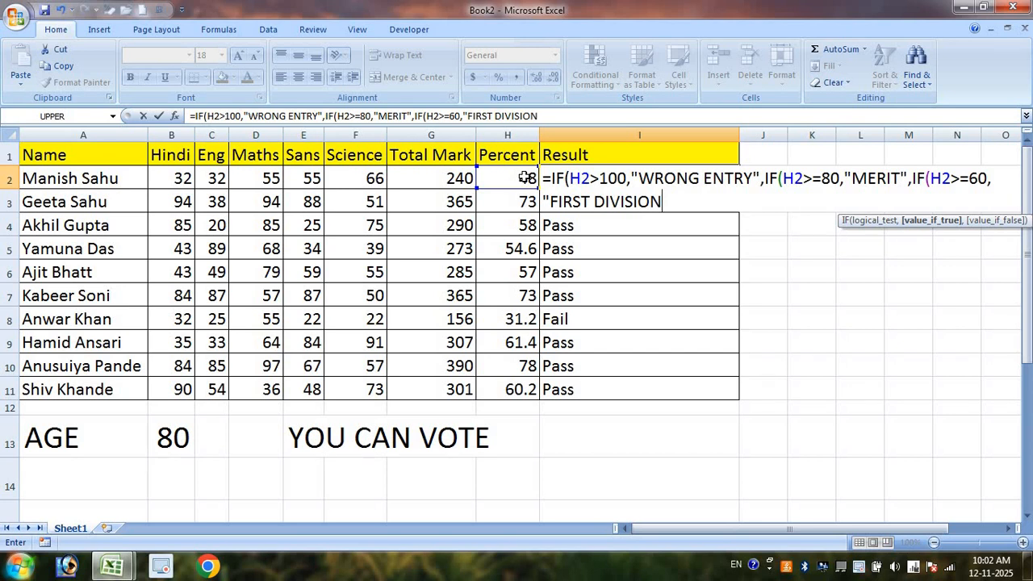
# - Nest a fourth IF in the I2 formula that tests H2>=45 and returns "SECOND DIVISION"
pyautogui.write('",IF(')
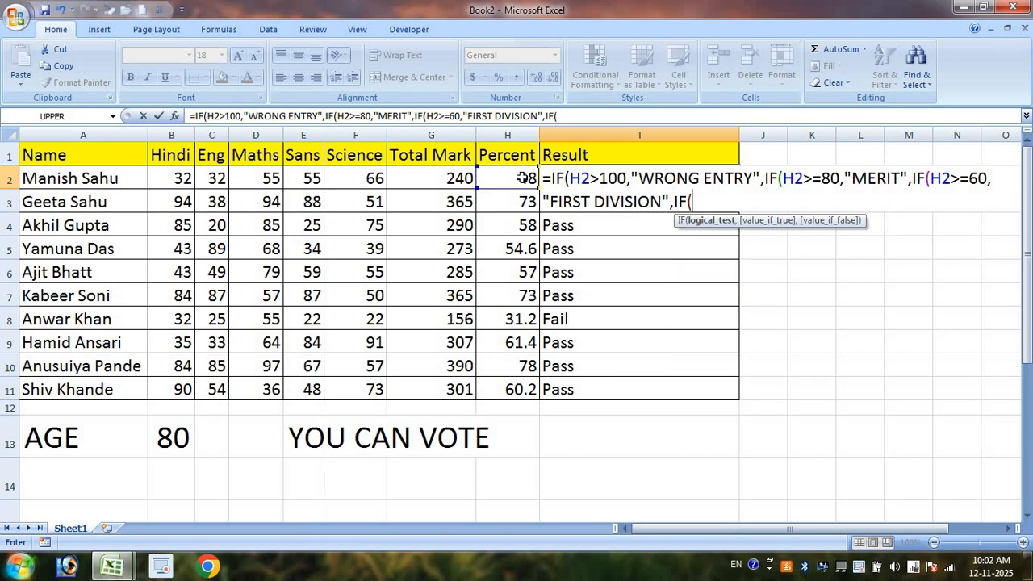
pyautogui.click(523, 178)
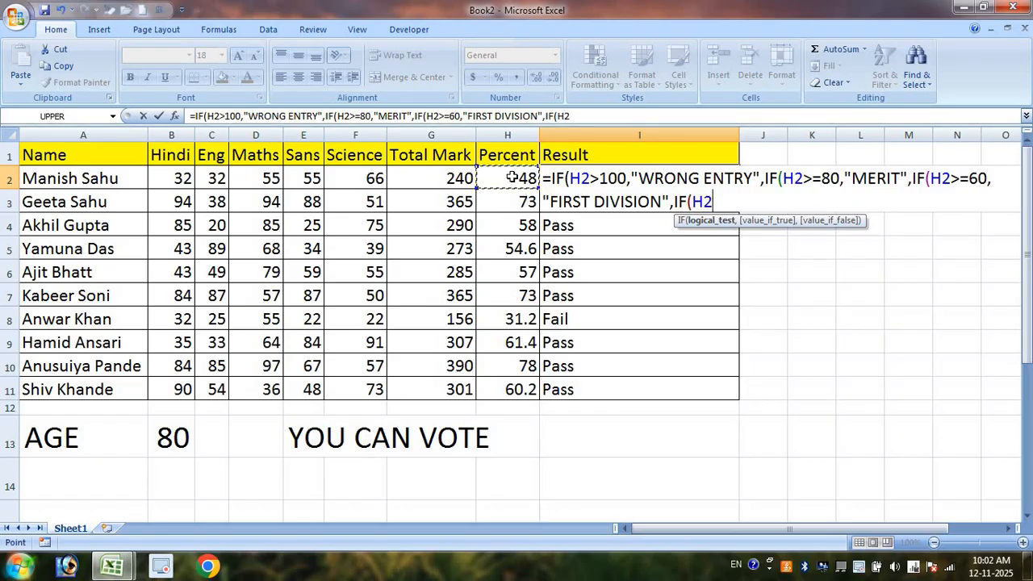
pyautogui.write('>=45,')
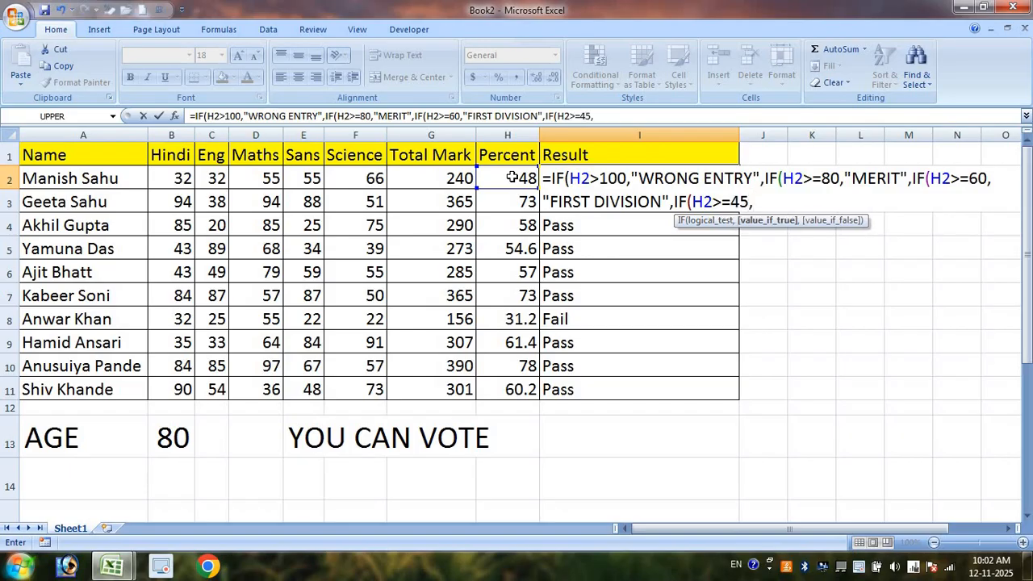
pyautogui.write('"SECON')
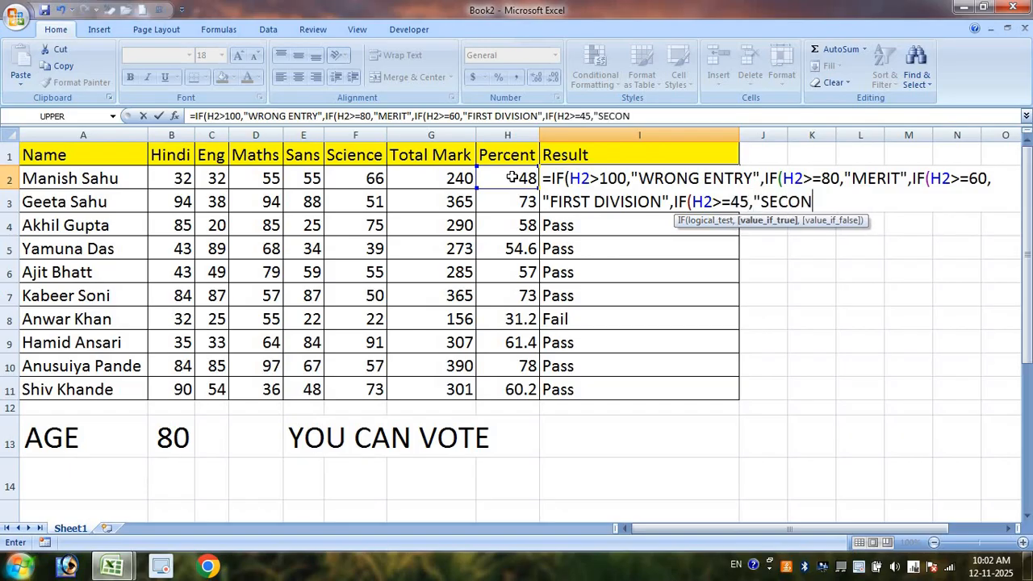
pyautogui.write('D DIVISION"')
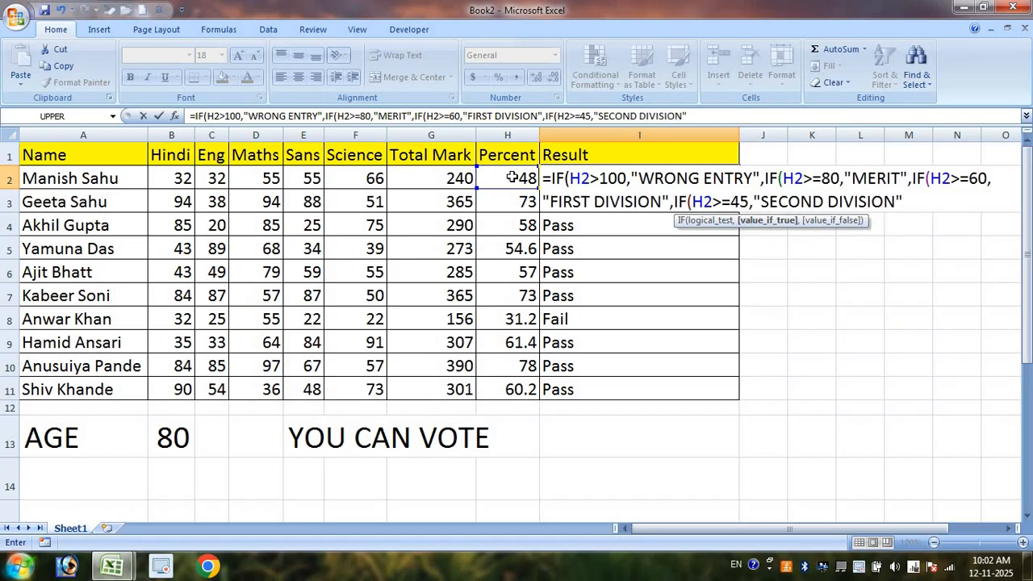
pyautogui.write(',')
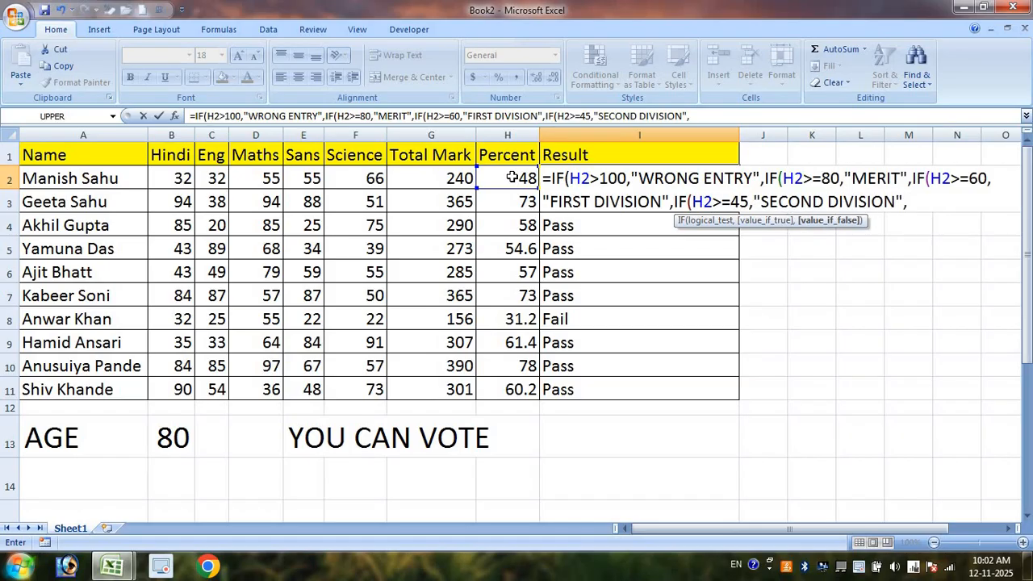
# - Nest a fifth IF in the I2 formula that tests H2>=33 and returns "THIRD DIVISION"
pyautogui.write('IF(')
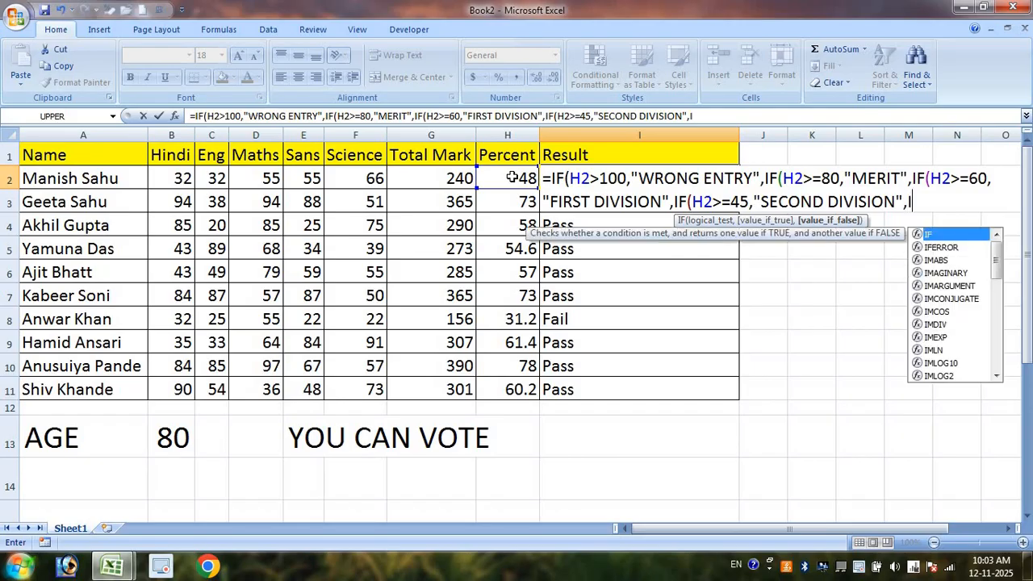
pyautogui.click(527, 180)
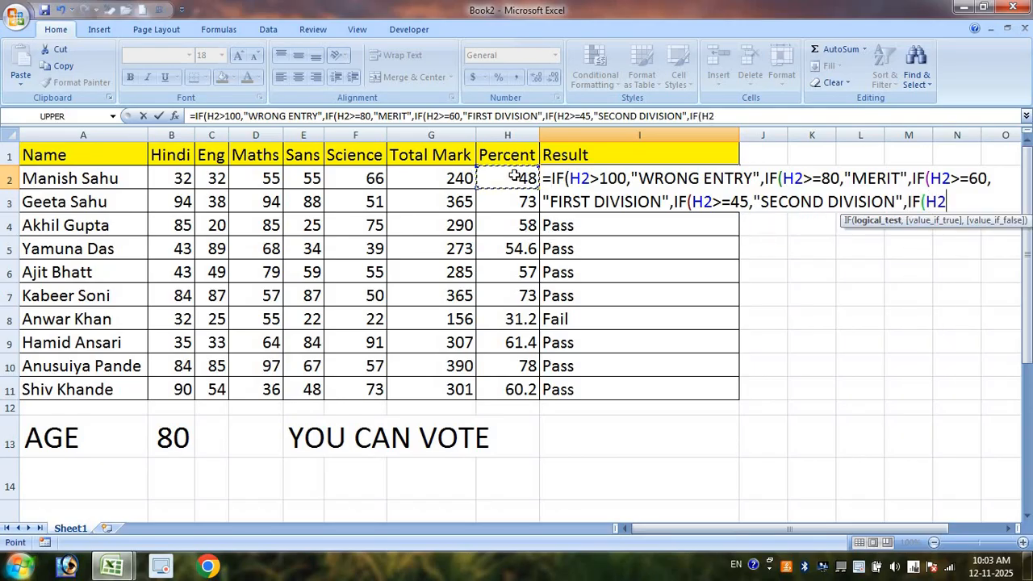
pyautogui.write('>=')
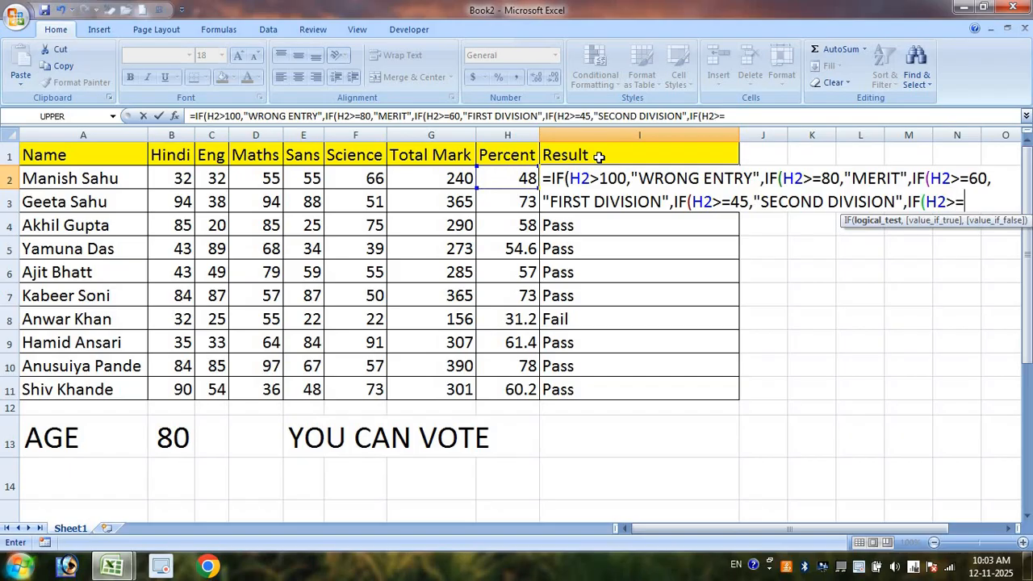
pyautogui.write('33,')
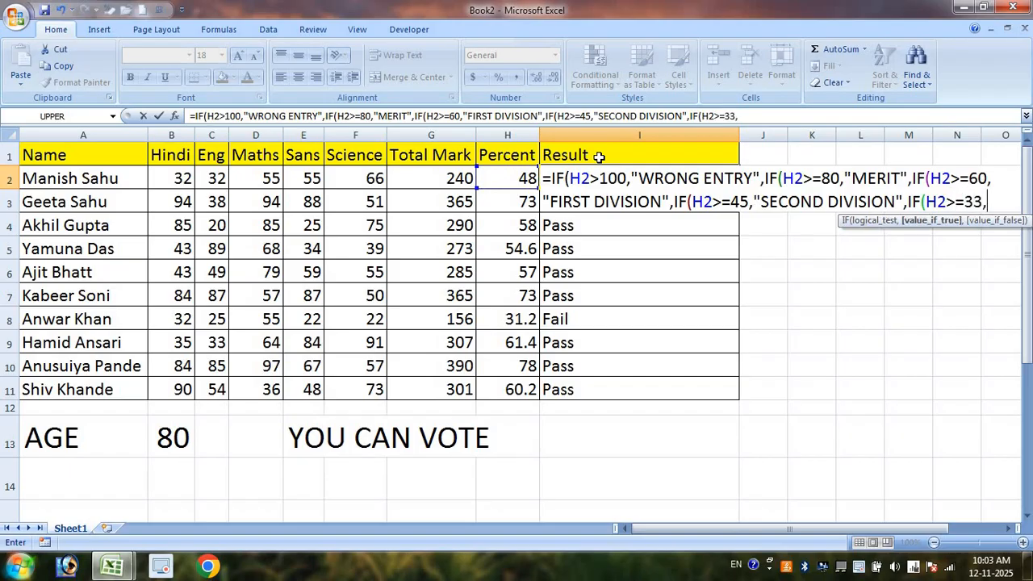
pyautogui.write('"THIRD DIVISION')
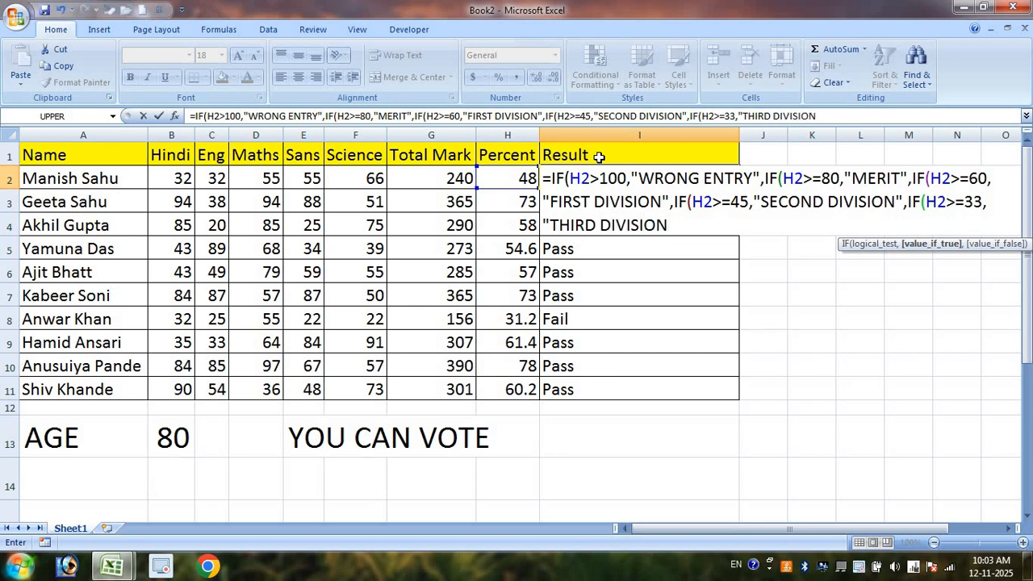
pyautogui.write('",')
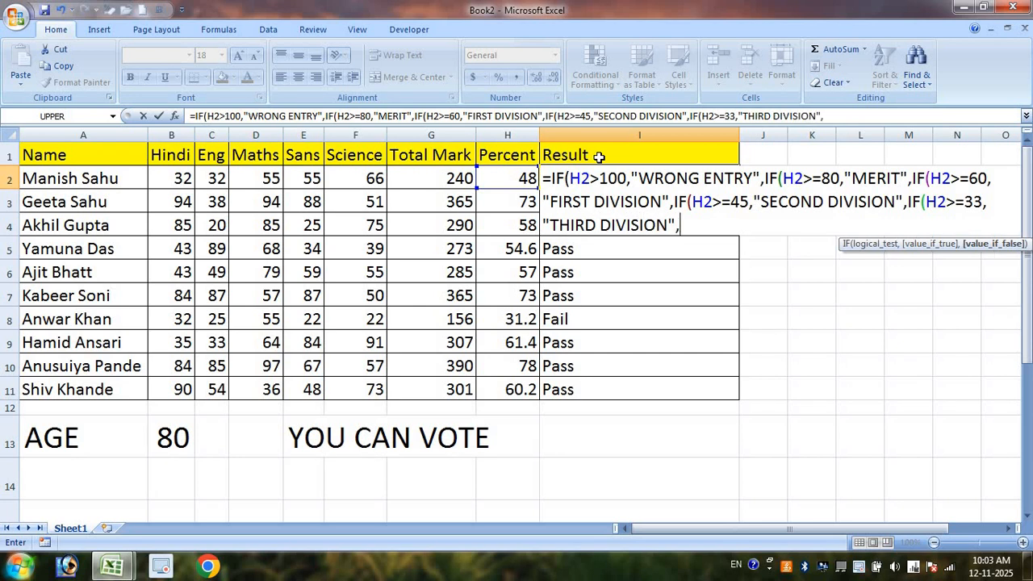
# - Enter "FAIL" as the final value-if-false text and commit the nested IF formula in I2
pyautogui.write('F')
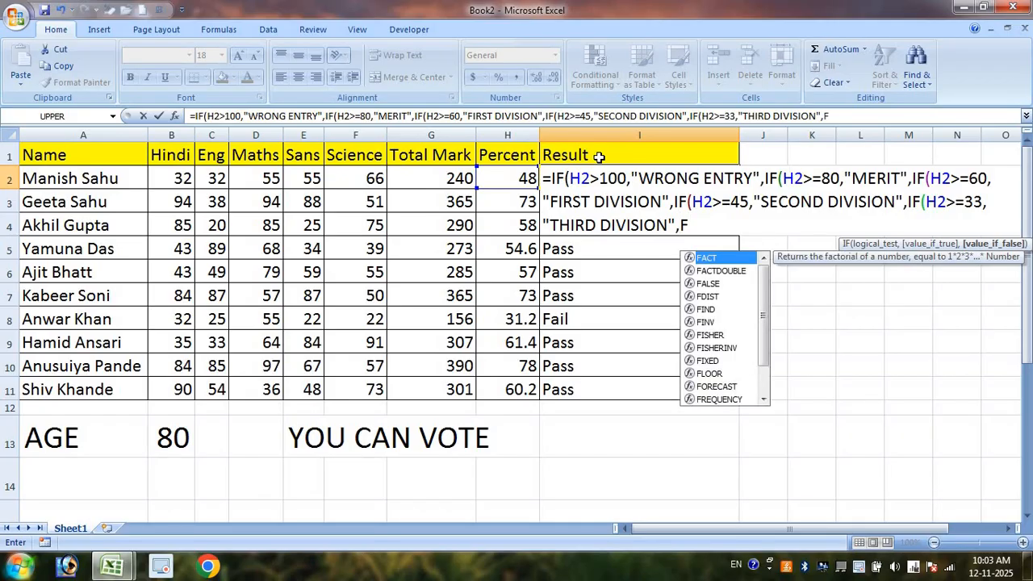
pyautogui.press('BackSpace')
pyautogui.write('"FAI')
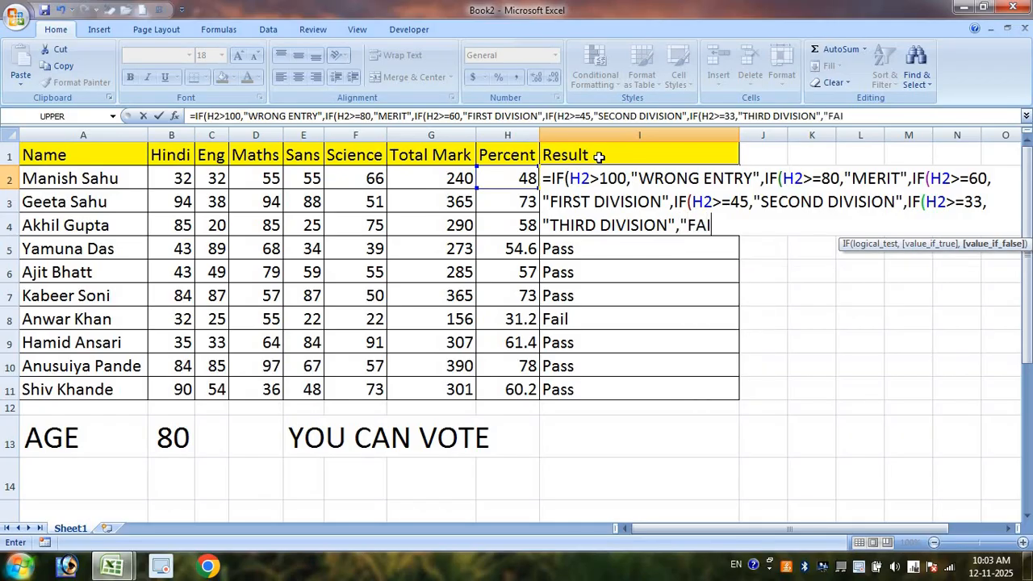
pyautogui.write('L"')
pyautogui.press('Return')
pyautogui.press('Return')
# - Fill the nested IF formula from I2 down to I11 and check several of the Result cells
pyautogui.click(688, 178)
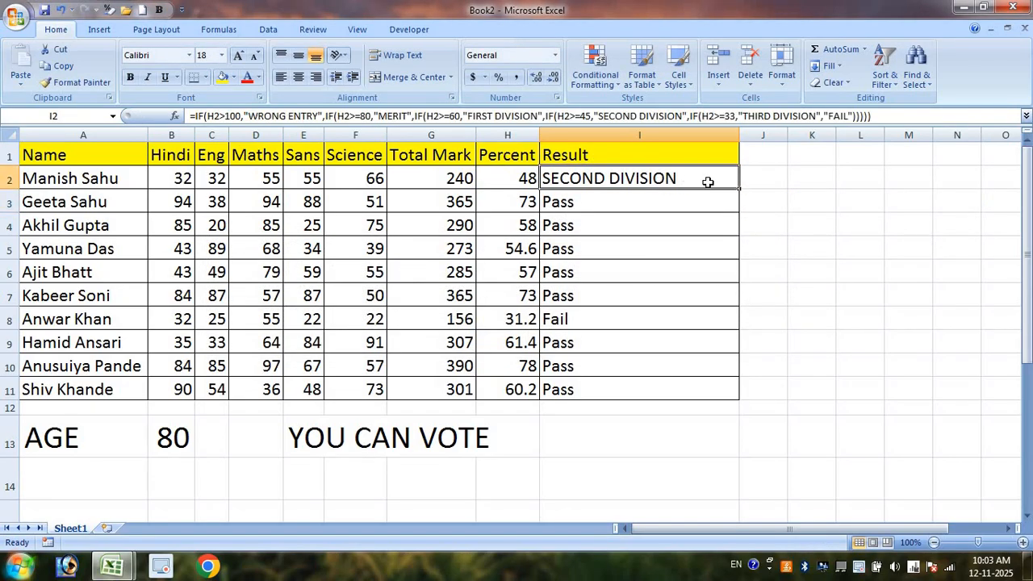
pyautogui.doubleClick(739, 187)
pyautogui.click(674, 219)
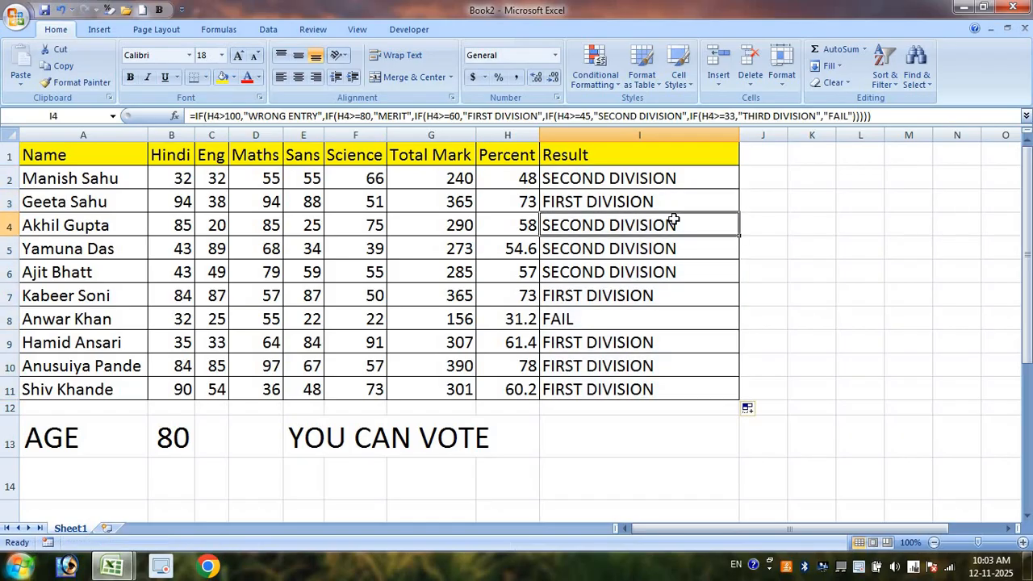
pyautogui.click(642, 301)
pyautogui.click(632, 323)
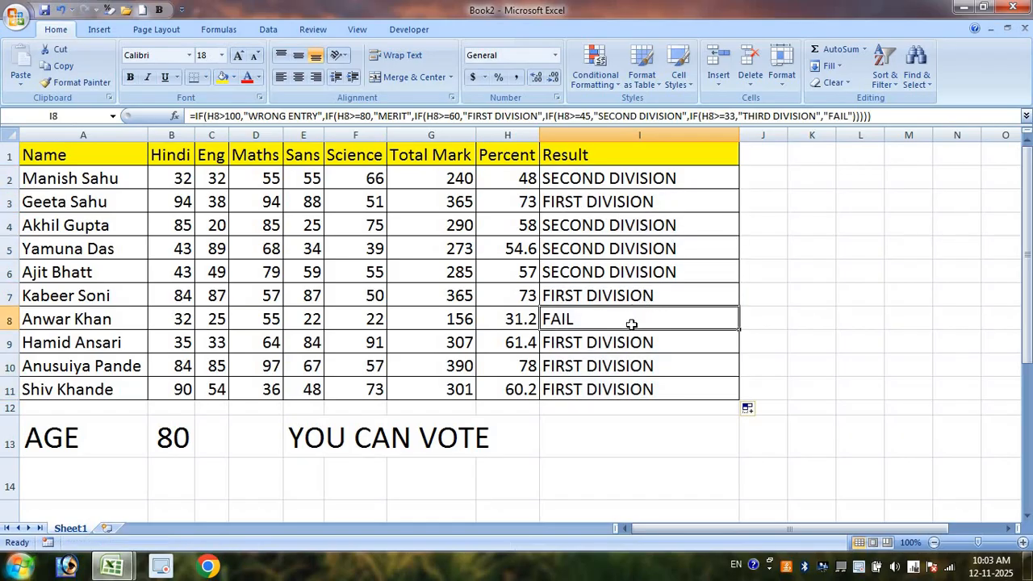
pyautogui.click(635, 389)
# - Change the marks in row 4 to 84 for Eng, 83 for Maths and 92 for Sans
pyautogui.click(162, 223)
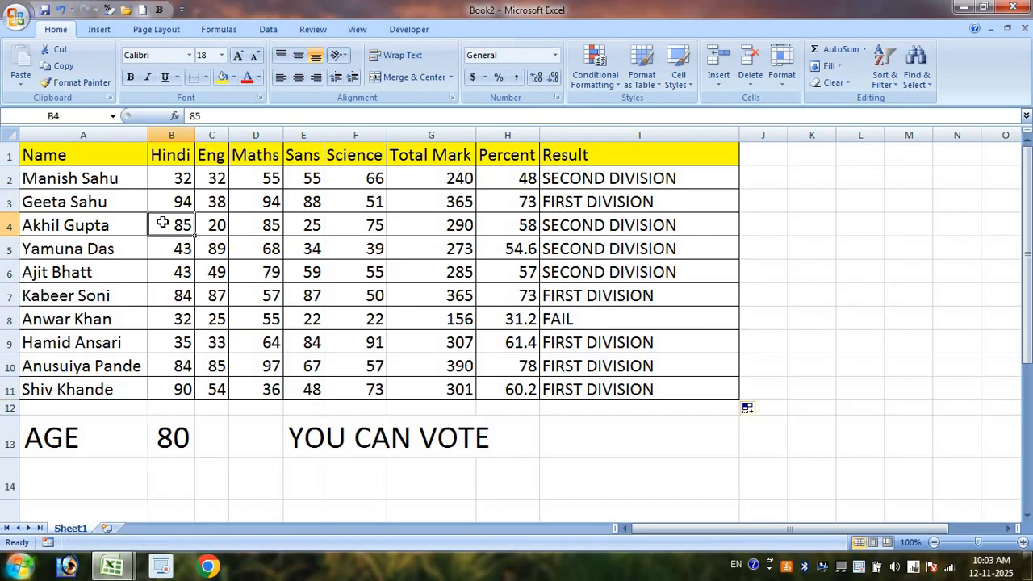
pyautogui.press('Tab')
pyautogui.write('84')
pyautogui.press('Tab')
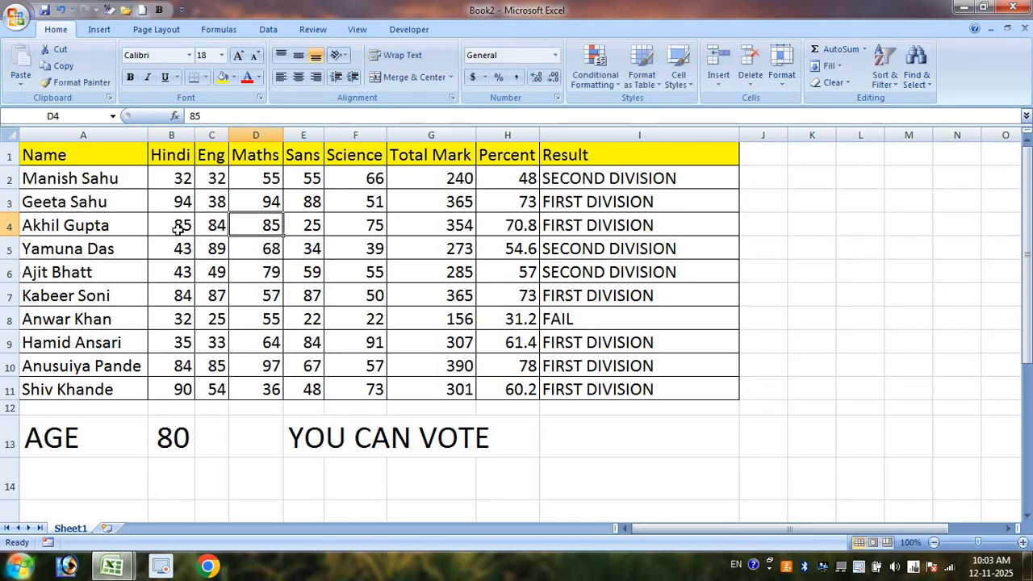
pyautogui.write('83')
pyautogui.press('Tab')
pyautogui.write('9')
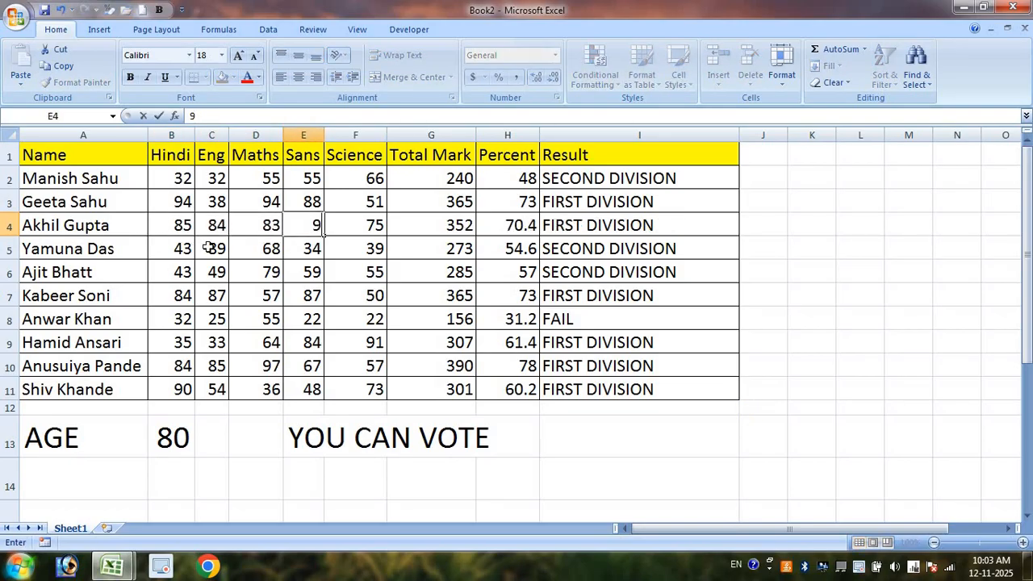
pyautogui.write('2')
pyautogui.press('Tab')
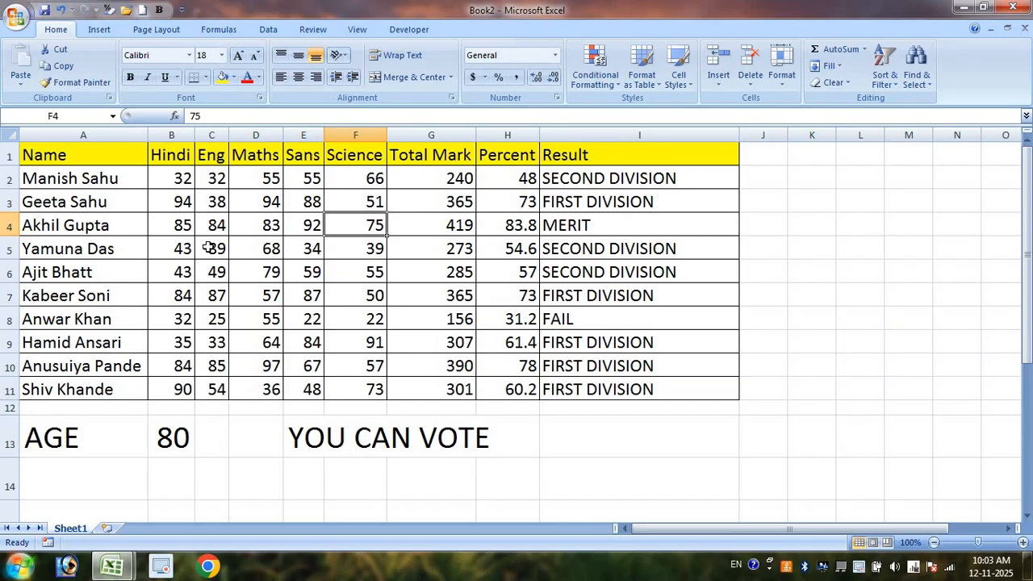
# - Inspect the nested IF formulas behind the Result cells I4, I2, I3, I7, I9 and I10
pyautogui.click(619, 226)
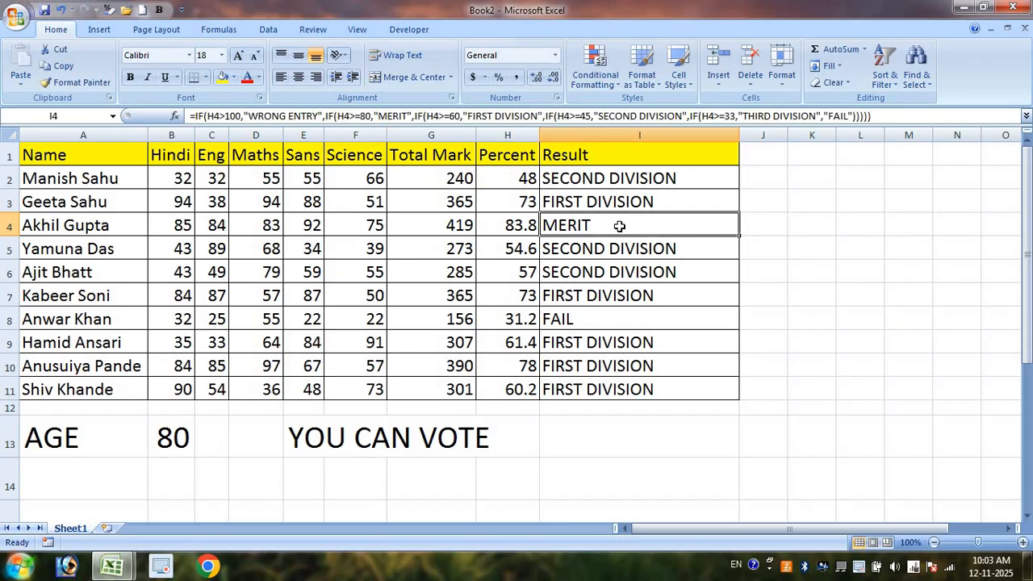
pyautogui.click(634, 187)
pyautogui.click(633, 206)
pyautogui.click(625, 293)
pyautogui.click(620, 343)
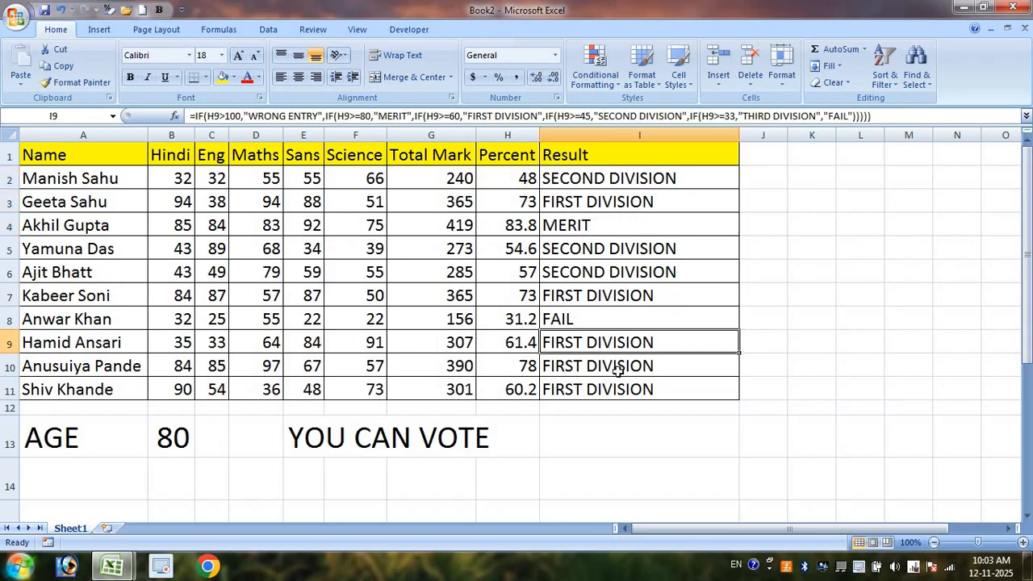
pyautogui.click(618, 369)
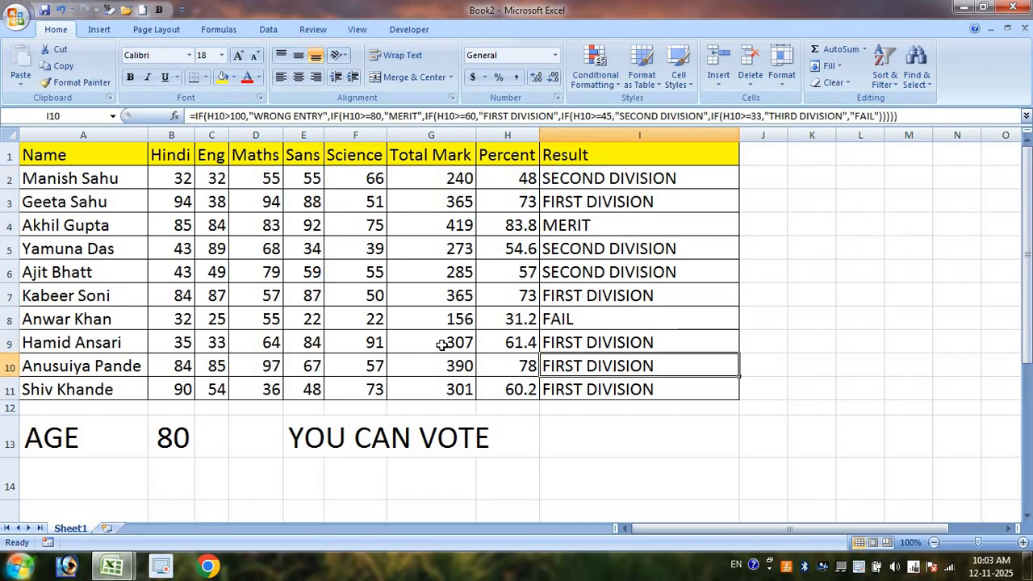
# - Change the marks in row 10 to 45, 42, 40, 41 and 33, and check the Result in I10
pyautogui.click(185, 367)
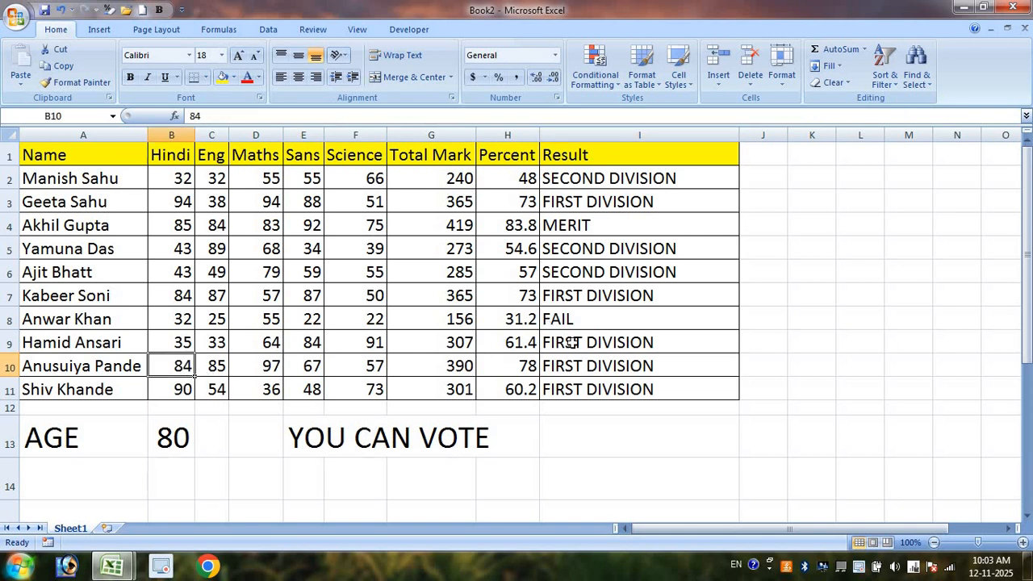
pyautogui.write('45')
pyautogui.press('Tab')
pyautogui.write('42')
pyautogui.press('Tab')
pyautogui.write('40')
pyautogui.press('Tab')
pyautogui.write('4')
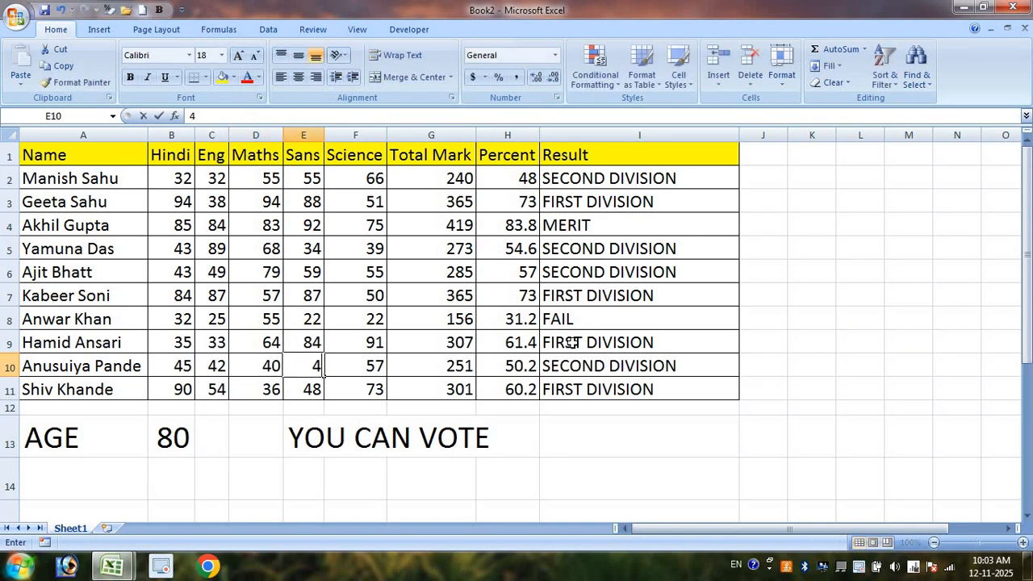
pyautogui.write('1')
pyautogui.press('Tab')
pyautogui.write('33')
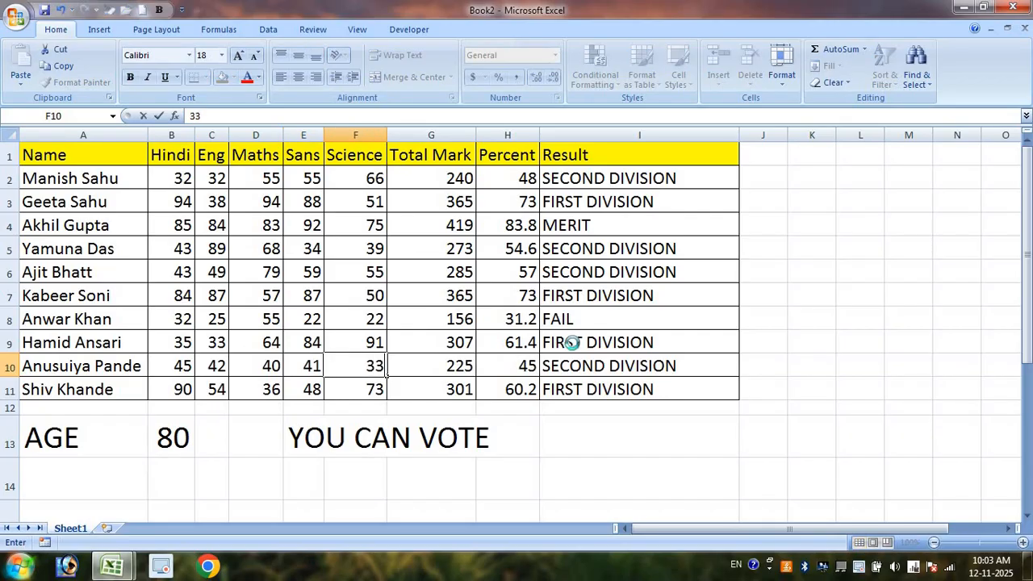
pyautogui.press('Tab')
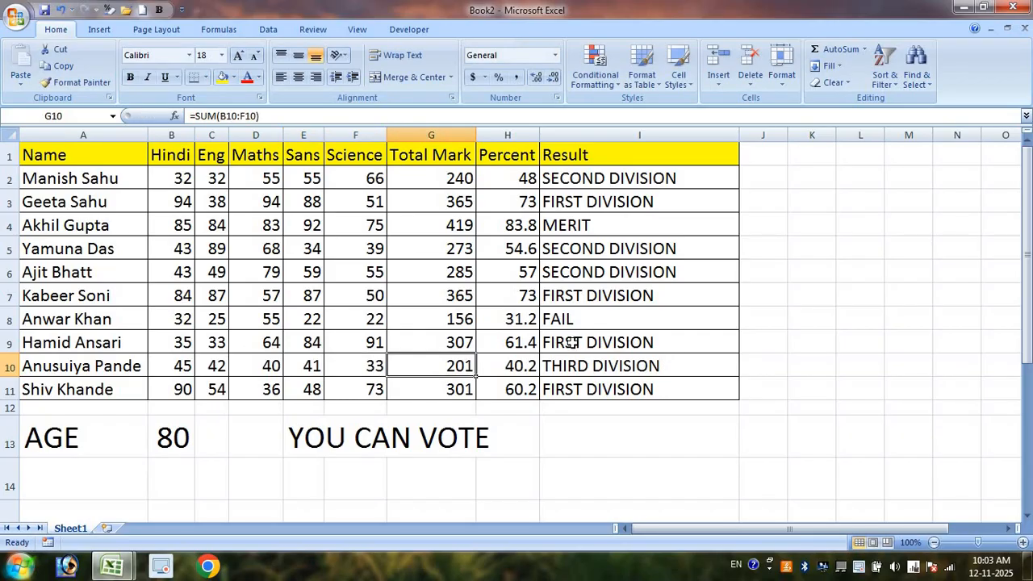
pyautogui.click(672, 361)
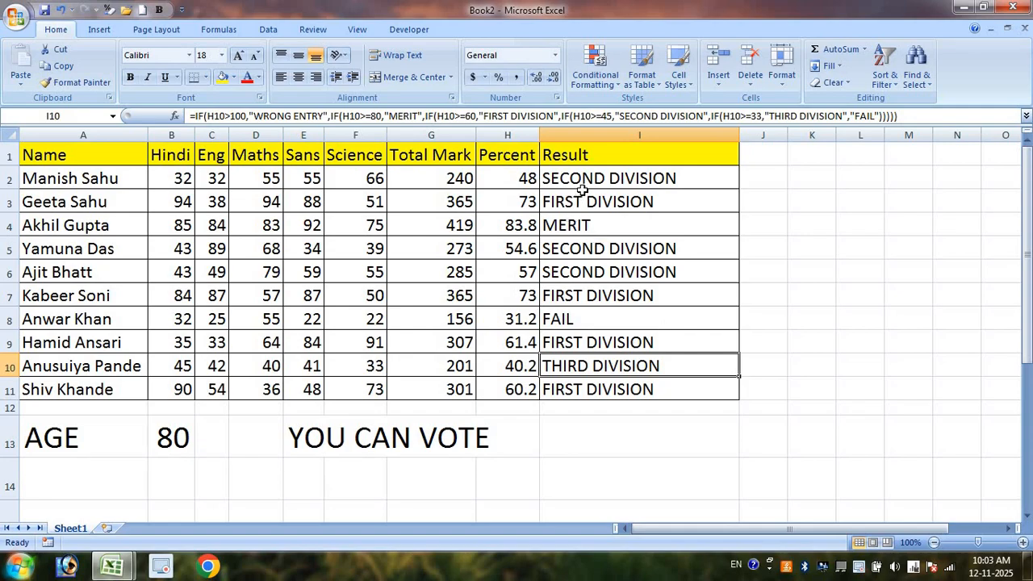
# - Fill the nested IF formula from I2 down the Result column again and check the result in I8
pyautogui.moveTo(583, 189); pyautogui.dragTo(595, 387)
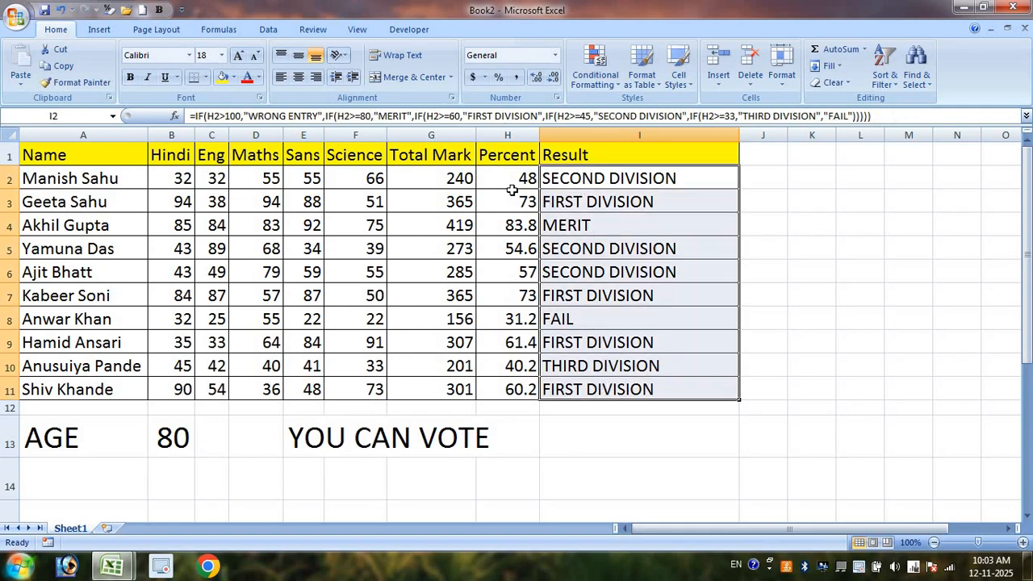
pyautogui.click(703, 171)
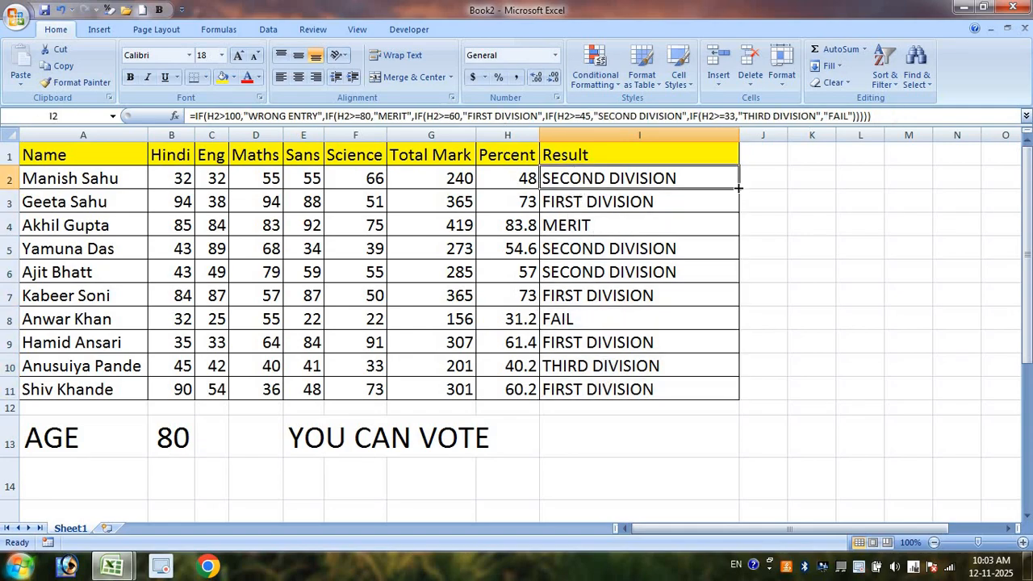
pyautogui.doubleClick(738, 188)
pyautogui.click(572, 181)
pyautogui.click(627, 312)
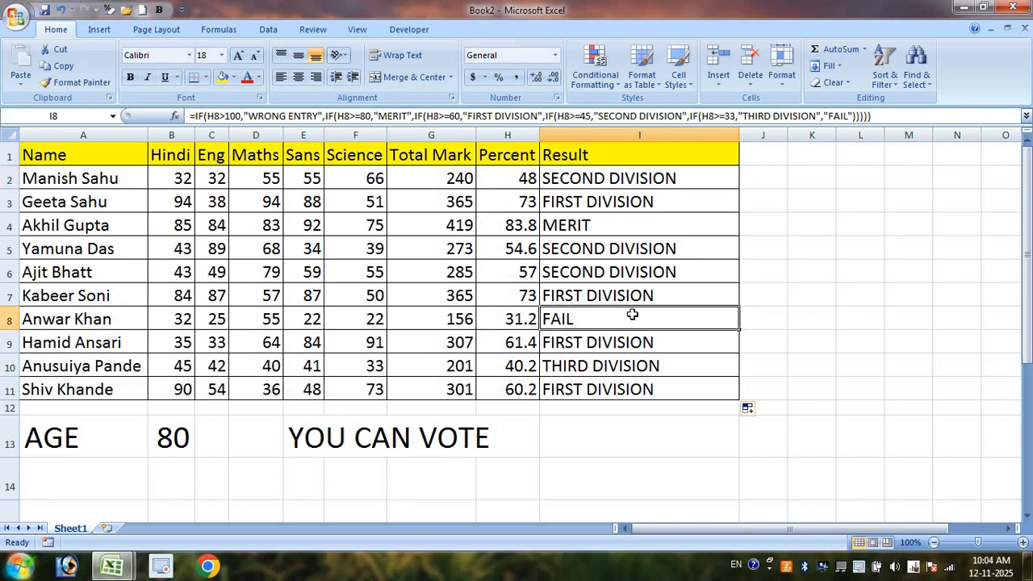
# - Examine the WRONG ENTRY and MERIT conditions inside the nested IF formula in I2, leaving the formula unedited
pyautogui.doubleClick(702, 174)
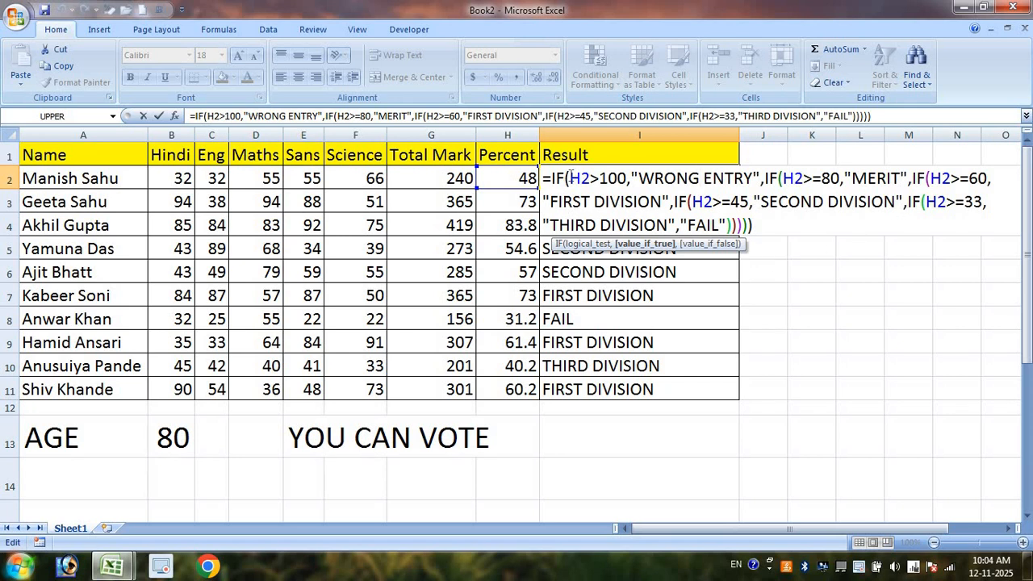
pyautogui.moveTo(569, 177); pyautogui.dragTo(627, 178)
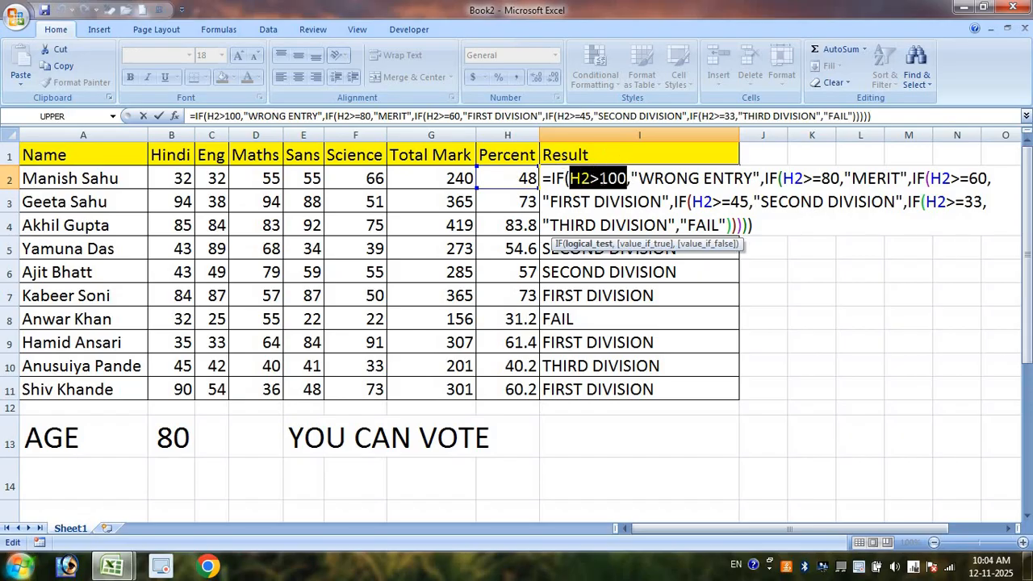
pyautogui.click(759, 177)
pyautogui.moveTo(760, 178); pyautogui.dragTo(570, 178)
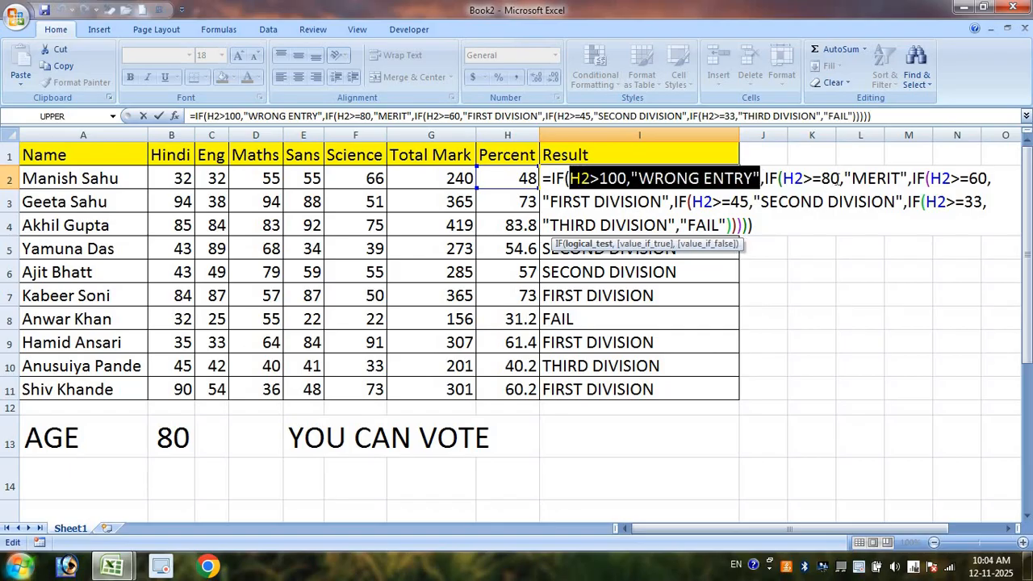
pyautogui.moveTo(830, 179)
pyautogui.mouseDown()
pyautogui.moveTo(840, 179)
pyautogui.moveTo(821, 178)
pyautogui.mouseUp()
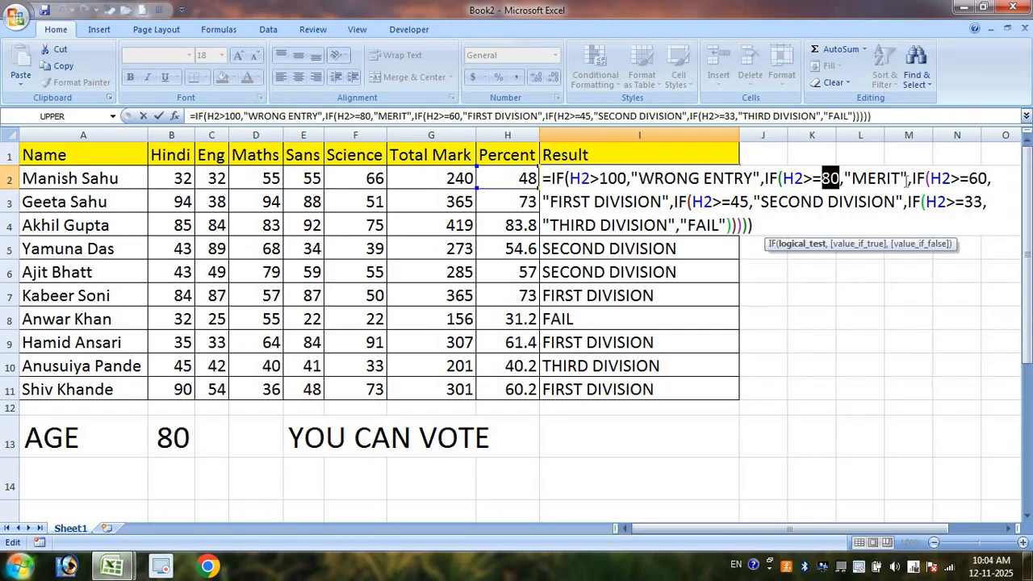
pyautogui.moveTo(910, 179); pyautogui.dragTo(854, 179)
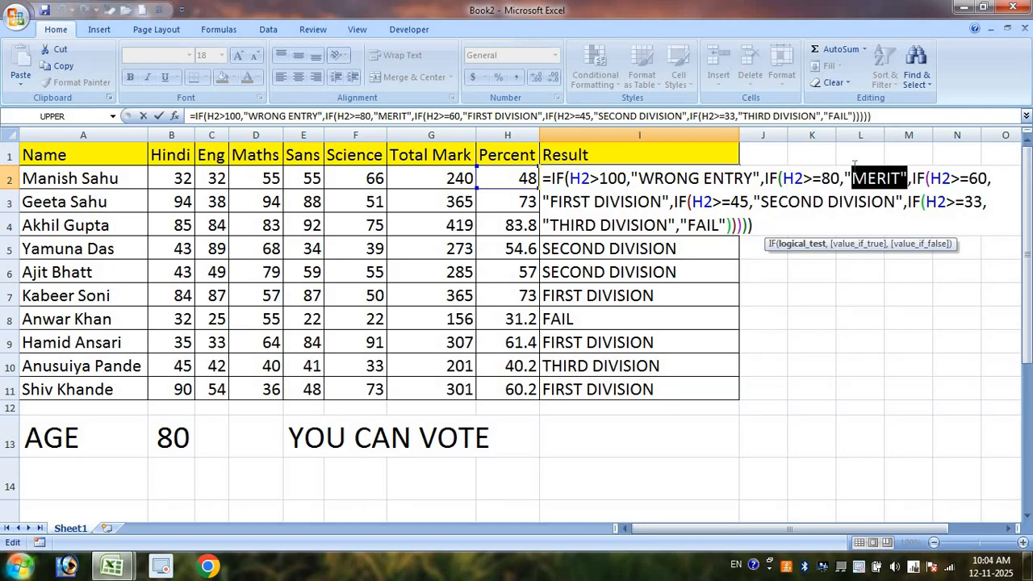
pyautogui.click(913, 179)
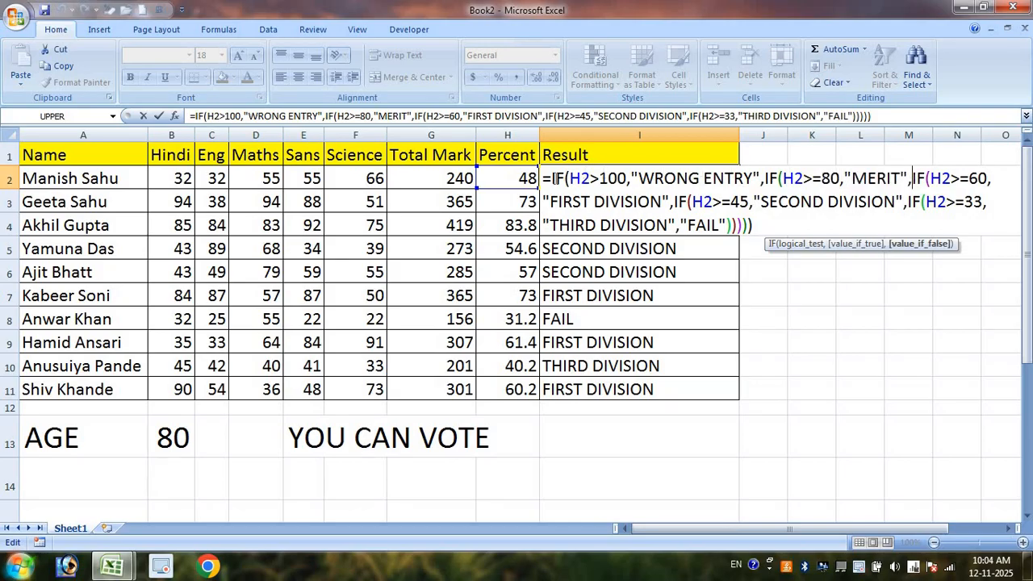
pyautogui.moveTo(552, 178); pyautogui.dragTo(762, 178)
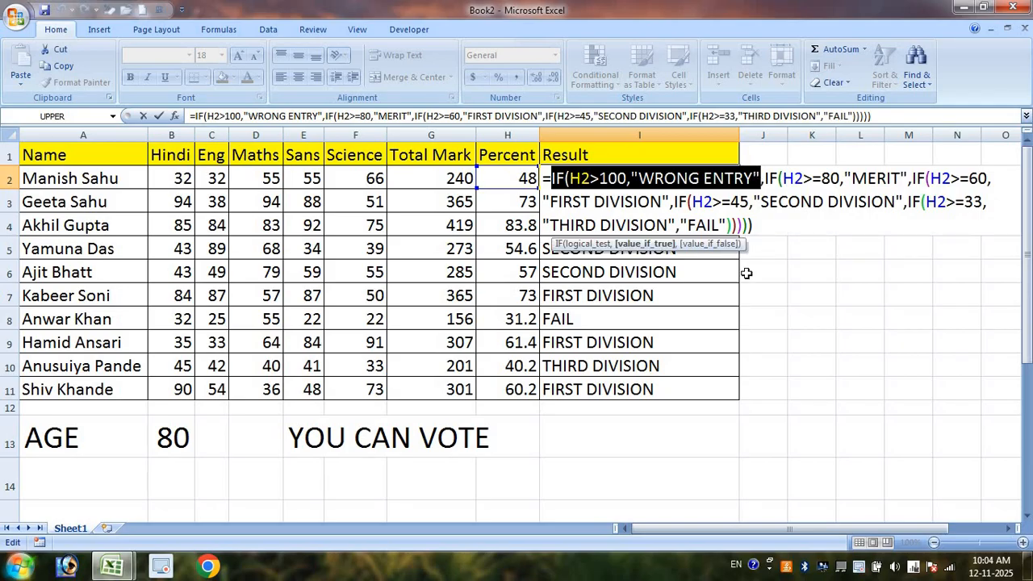
pyautogui.press('Escape')
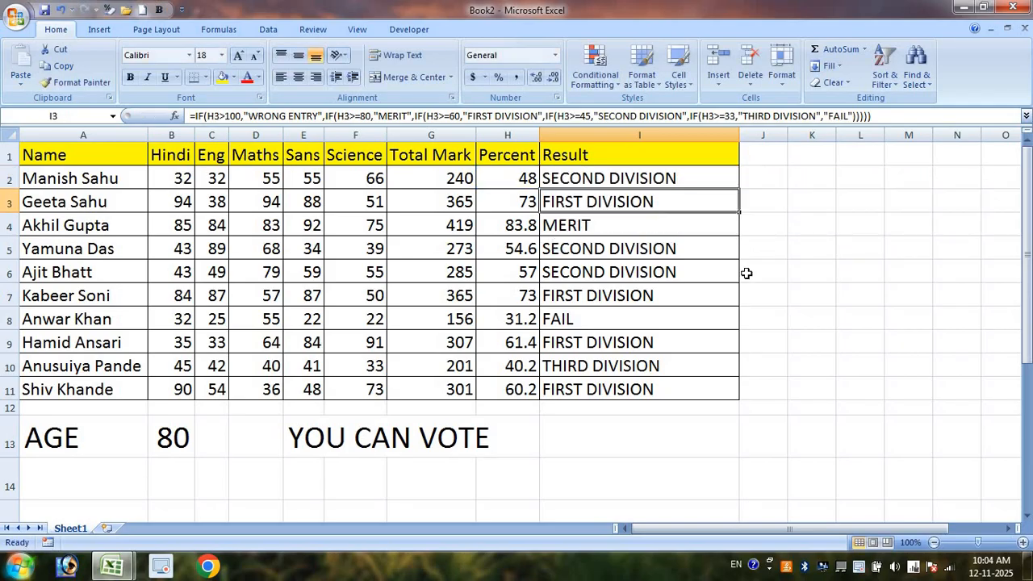
# - Start a new IF formula in E13 with a greater-than-or-equal-to test on the age in B13
pyautogui.click(89, 436)
pyautogui.click(221, 434)
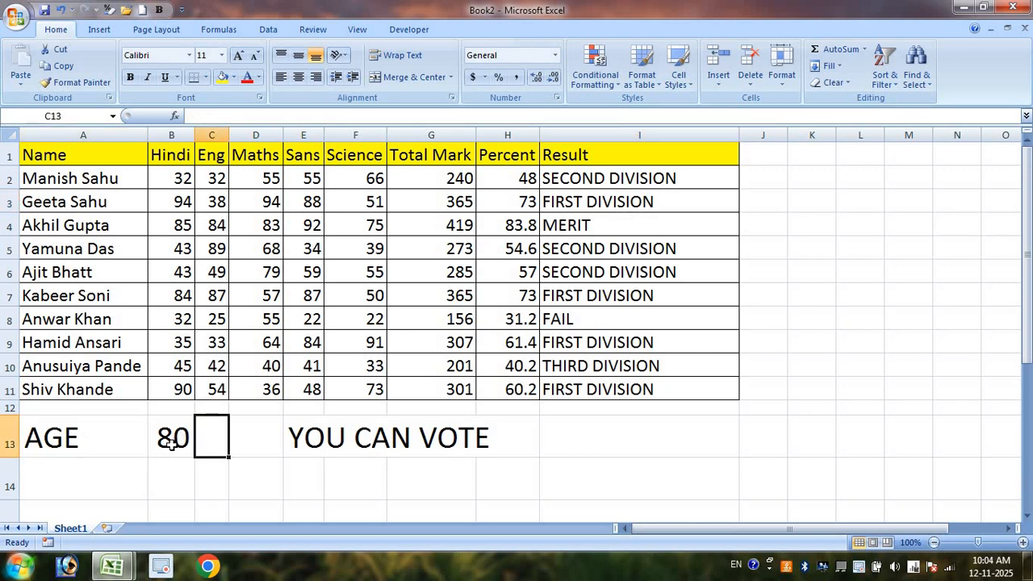
pyautogui.click(173, 444)
pyautogui.click(326, 440)
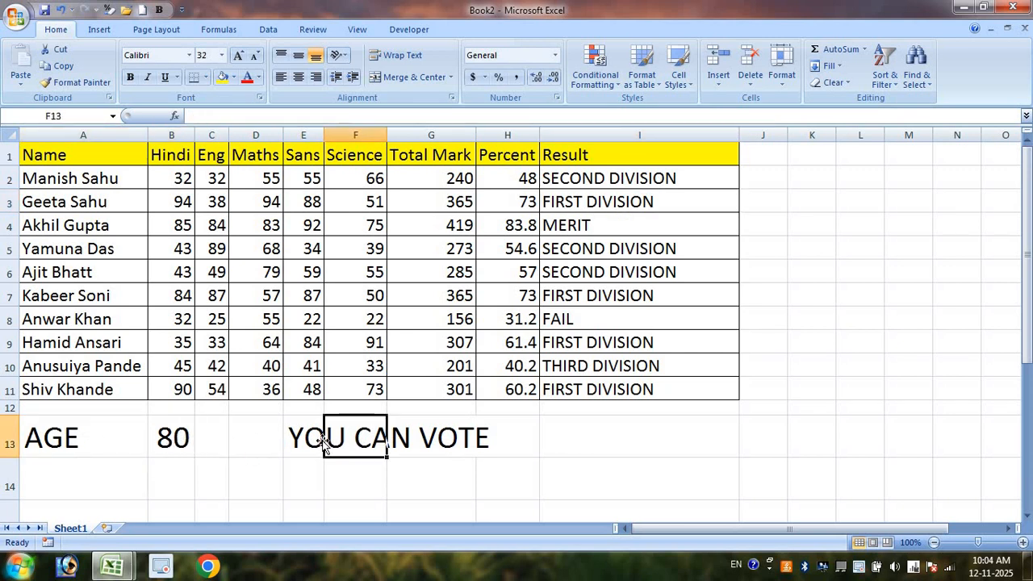
pyautogui.click(319, 438)
pyautogui.write('=-')
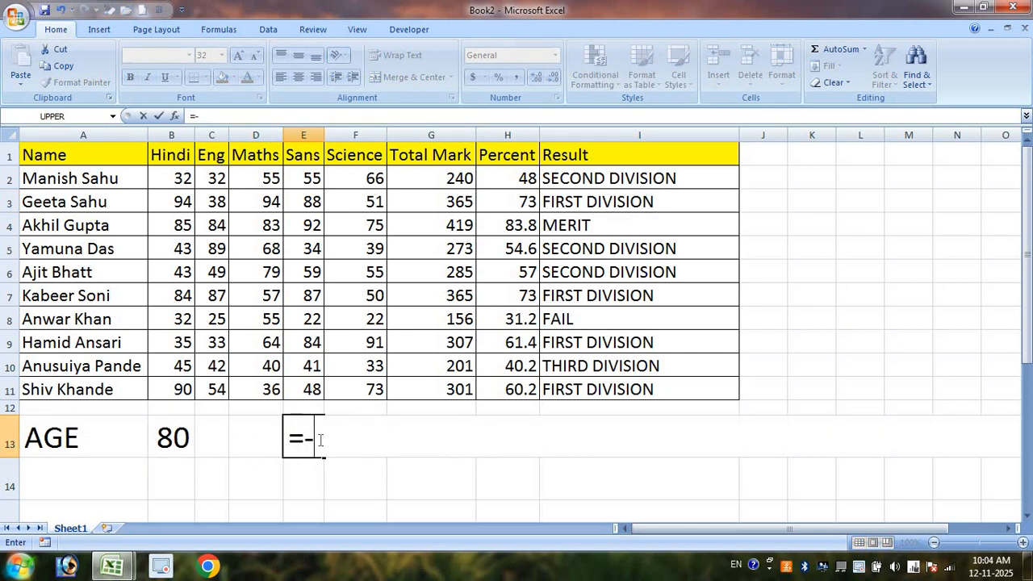
pyautogui.press('BackSpace')
pyautogui.write('IF(')
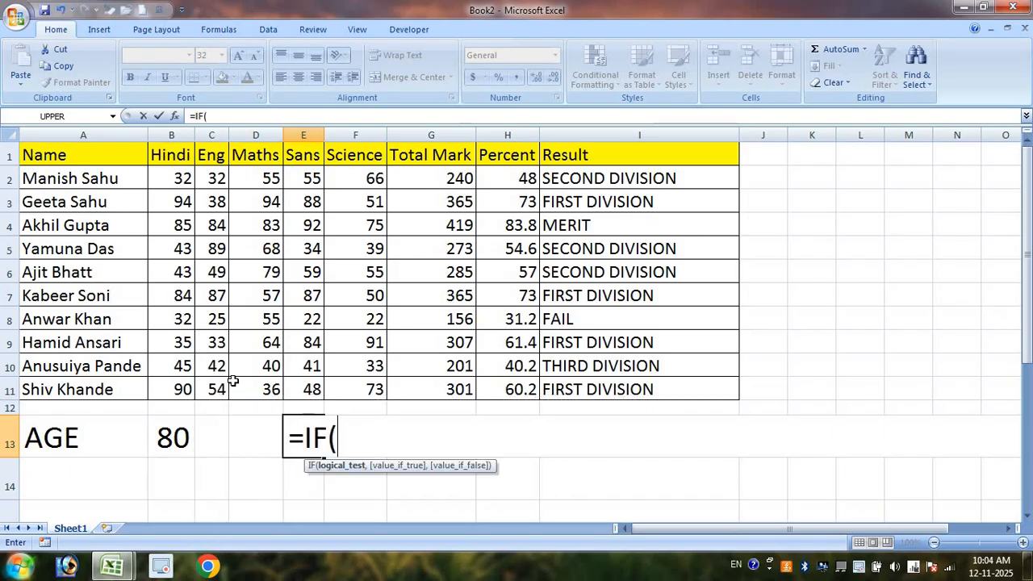
pyautogui.click(170, 439)
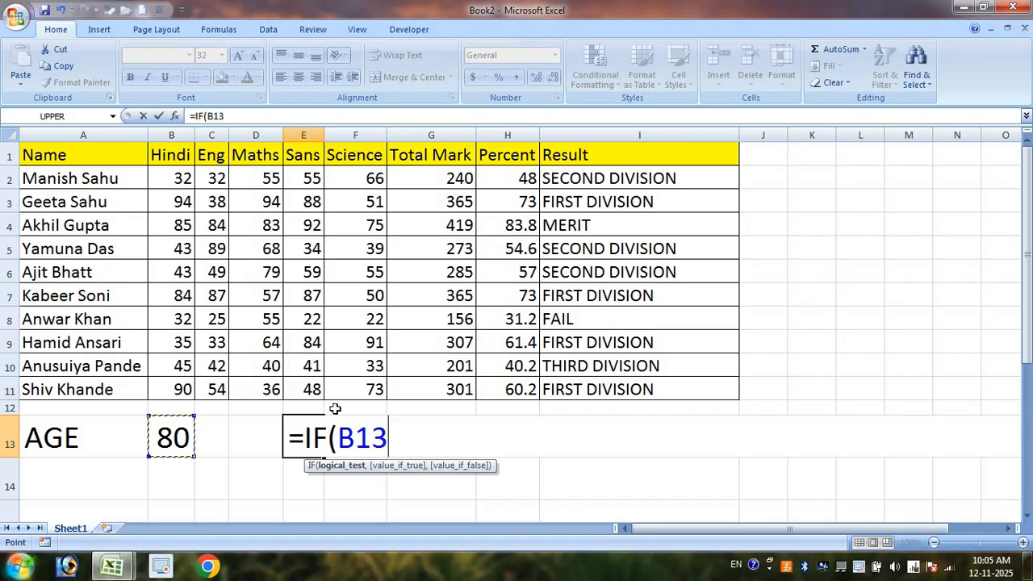
pyautogui.write('>=')
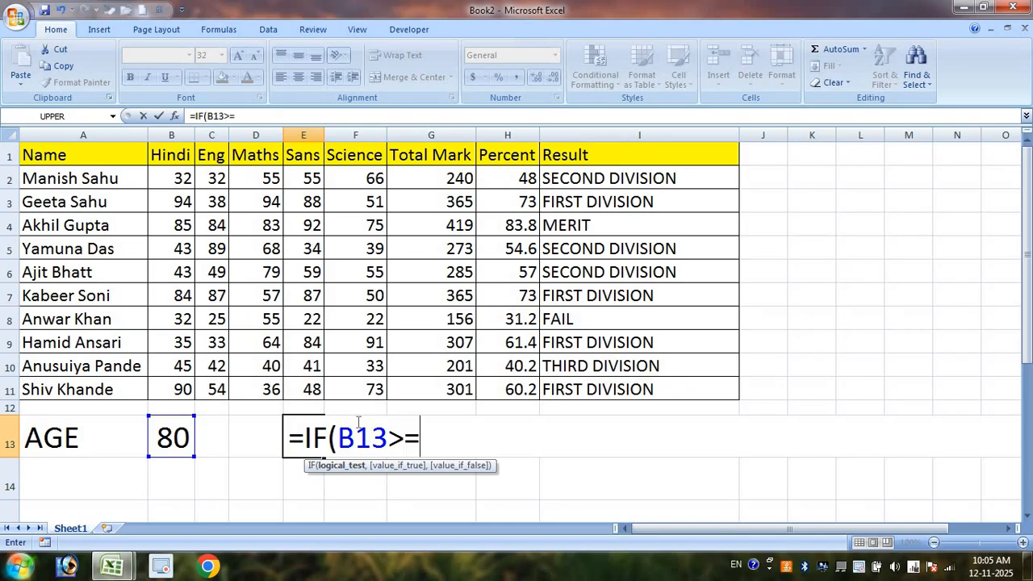
# - Set the age limit in the E13 test to 60 and the value-if-true text to "SENIOR CITIZEN"
pyautogui.write('60,"SE')
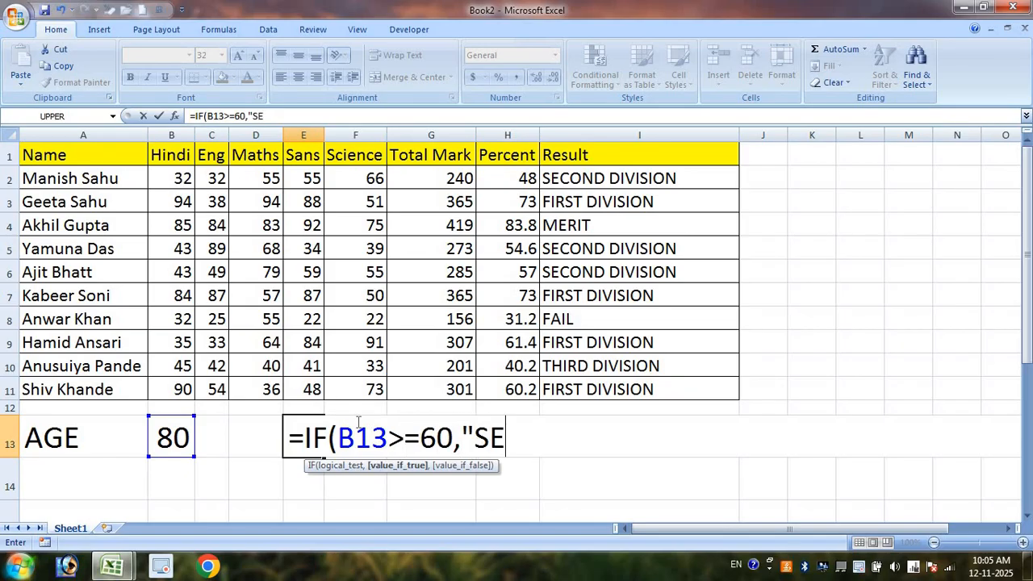
pyautogui.write('NIOR C')
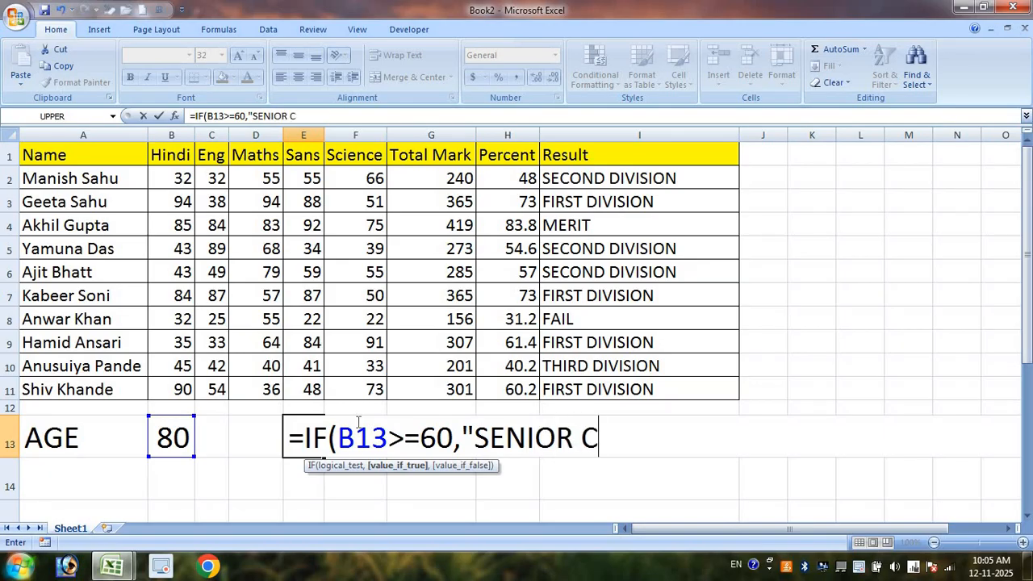
pyautogui.write('ICIT')
pyautogui.press('BackSpace')
pyautogui.press('BackSpace')
pyautogui.press('BackSpace')
pyautogui.write('T')
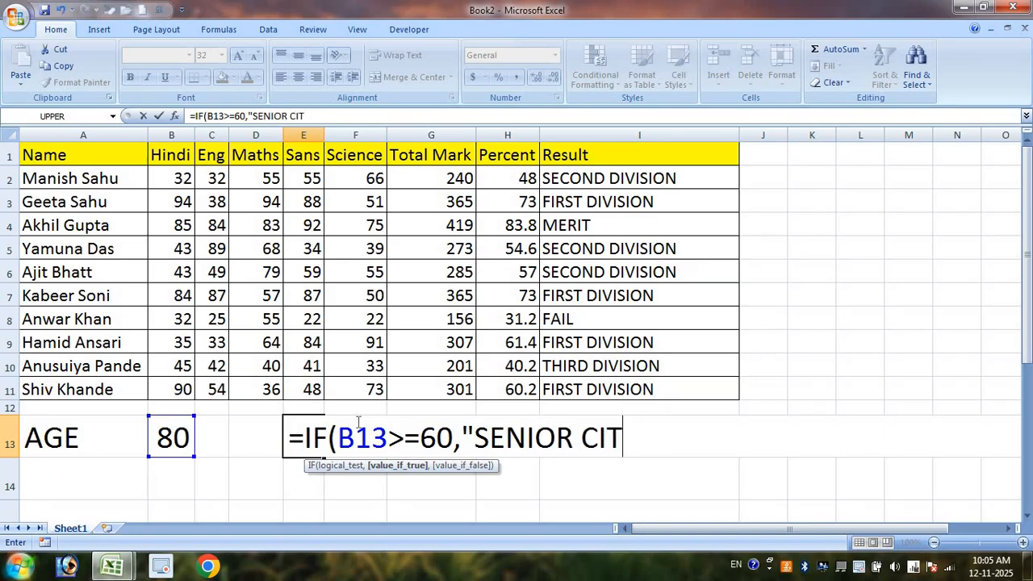
pyautogui.write('IZEN')
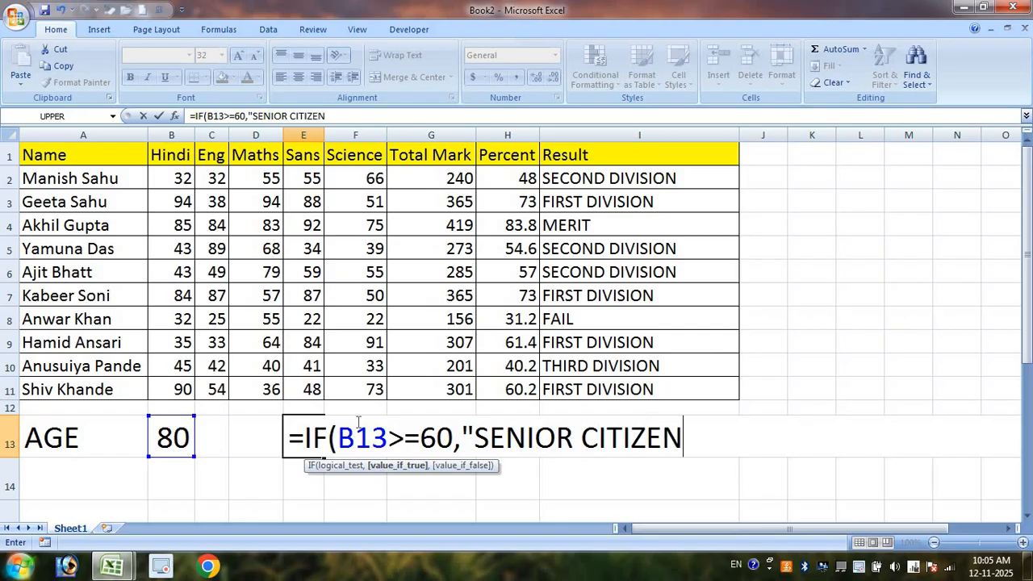
pyautogui.write('",')
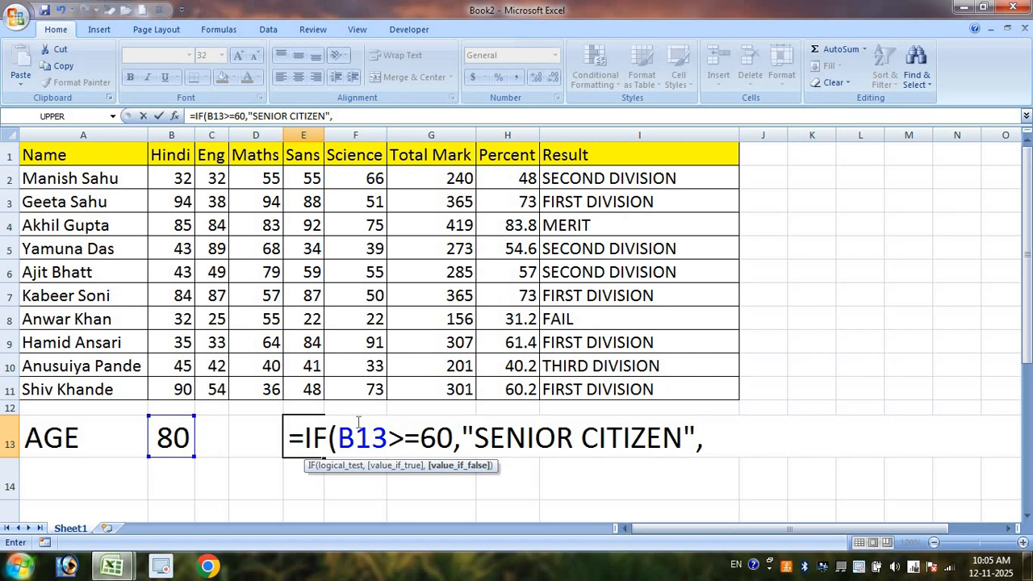
# - Copy the IF(B13>=60,"SENIOR CITIZEN" part of the E13 formula and paste it as the value-if-false argument
pyautogui.press('BackSpace')
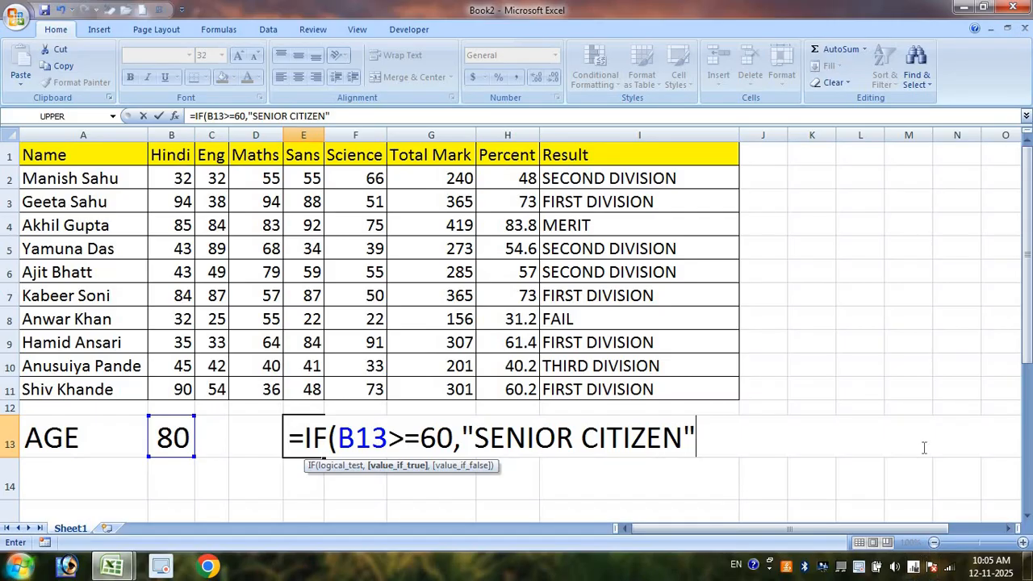
pyautogui.moveTo(700, 440); pyautogui.dragTo(306, 452)
pyautogui.hotkey('ctrl', 'c')
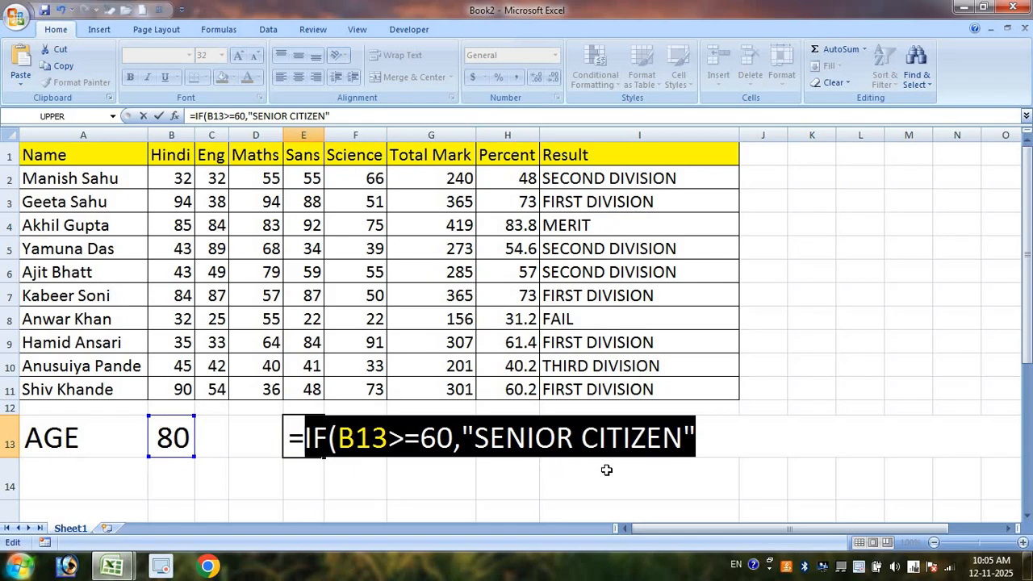
pyautogui.click(698, 442)
pyautogui.write(',')
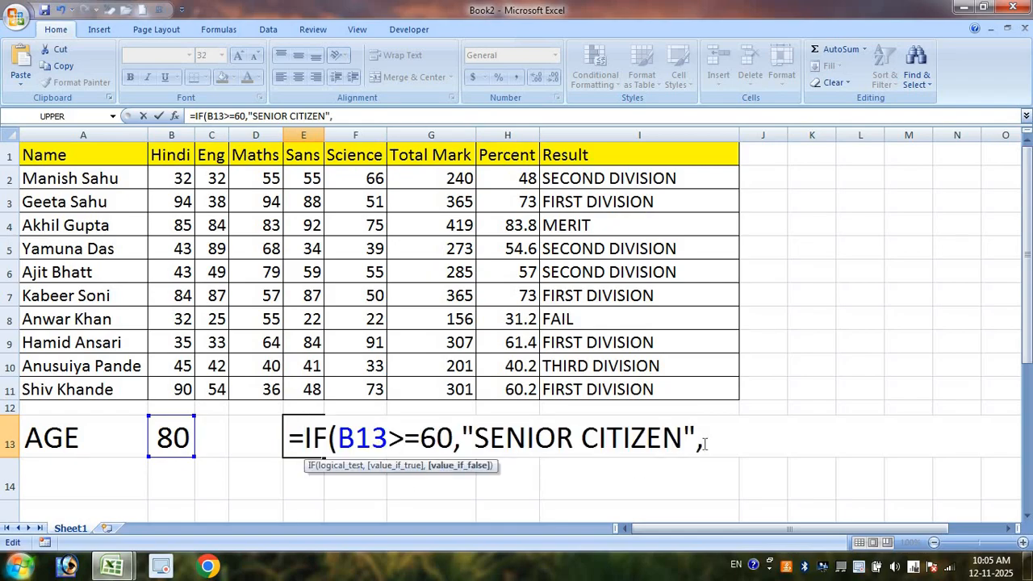
pyautogui.hotkey('ctrl', 'v')
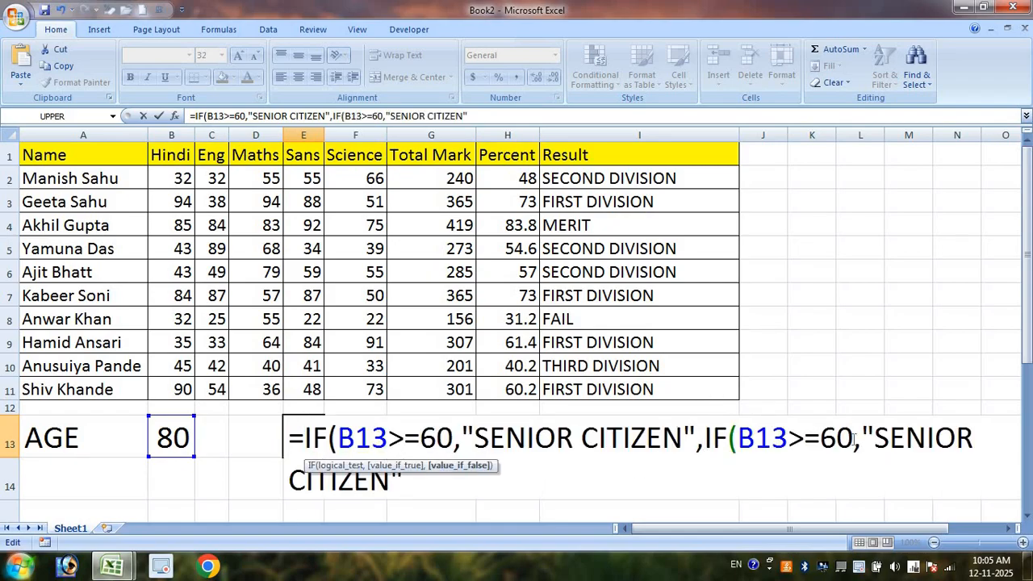
# - Change the second IF in the E13 formula to test B13>=18 with "CITIZEN" as its value-if-true, and enter the formula
pyautogui.moveTo(853, 438); pyautogui.dragTo(820, 437)
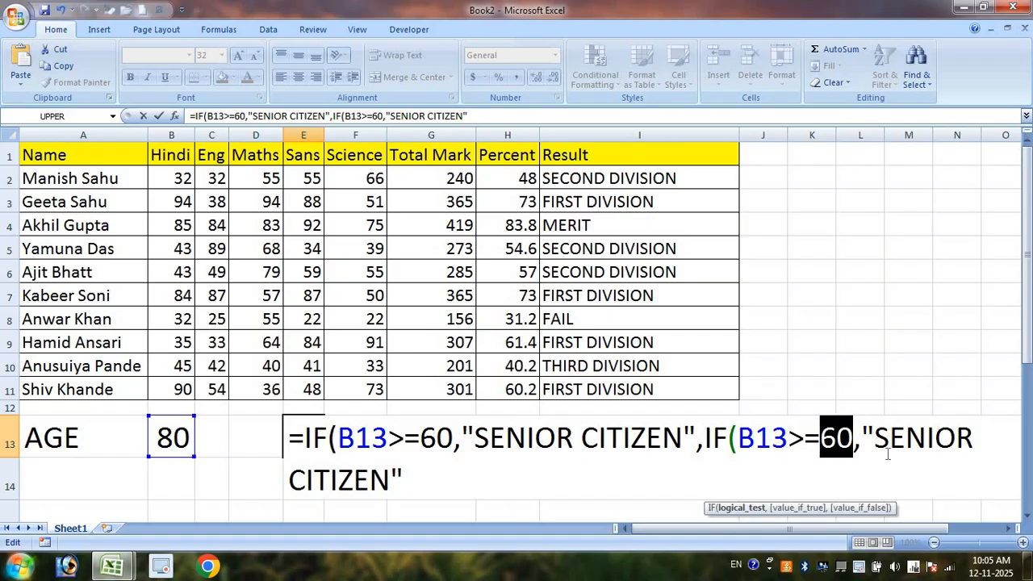
pyautogui.write('18')
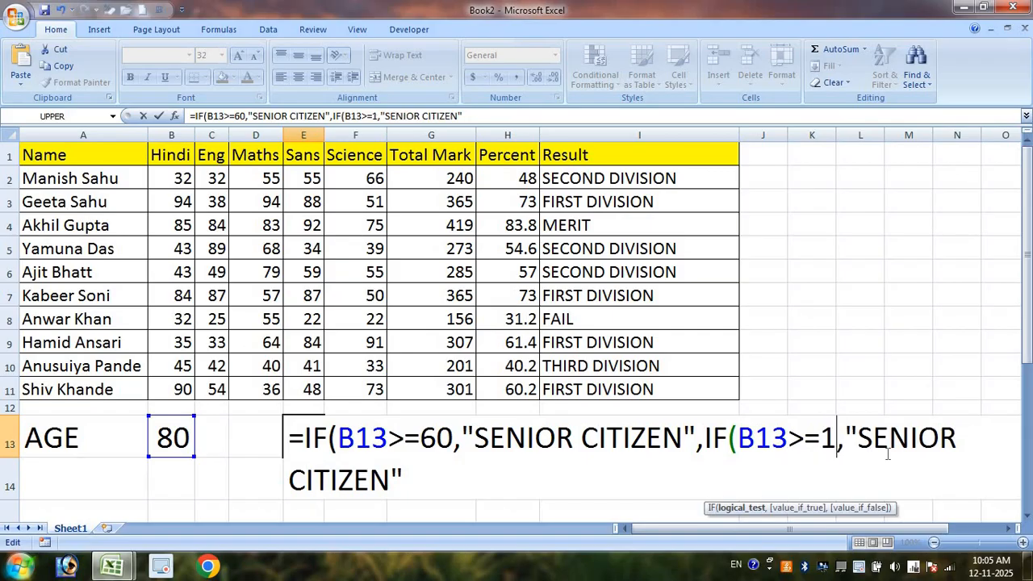
pyautogui.click(973, 437)
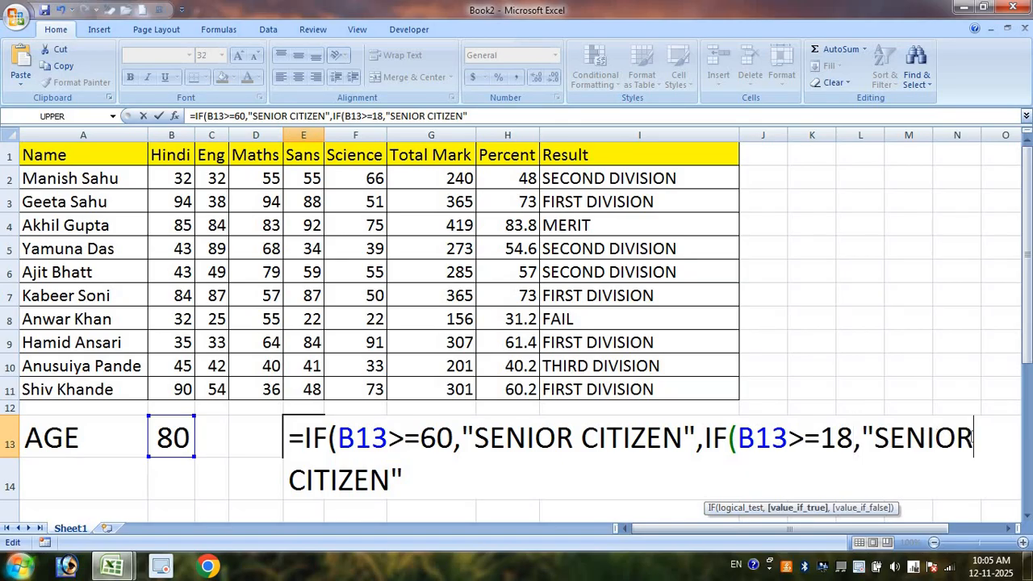
pyautogui.press('BackSpace')
pyautogui.press('BackSpace')
pyautogui.press('BackSpace')
pyautogui.press('BackSpace')
pyautogui.press('BackSpace')
pyautogui.press('BackSpace')
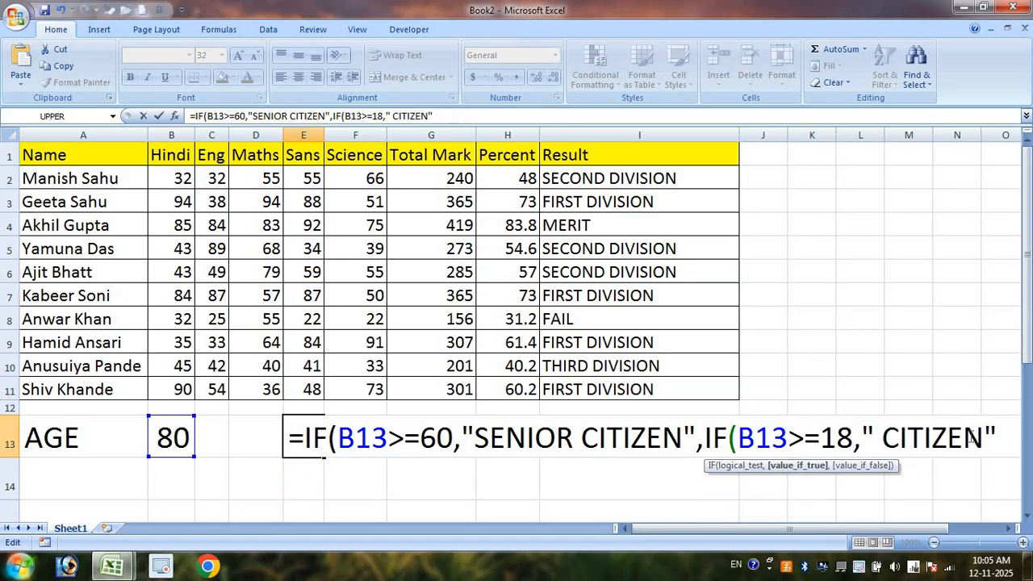
pyautogui.press('Delete')
pyautogui.press('Return')
pyautogui.press('Return')
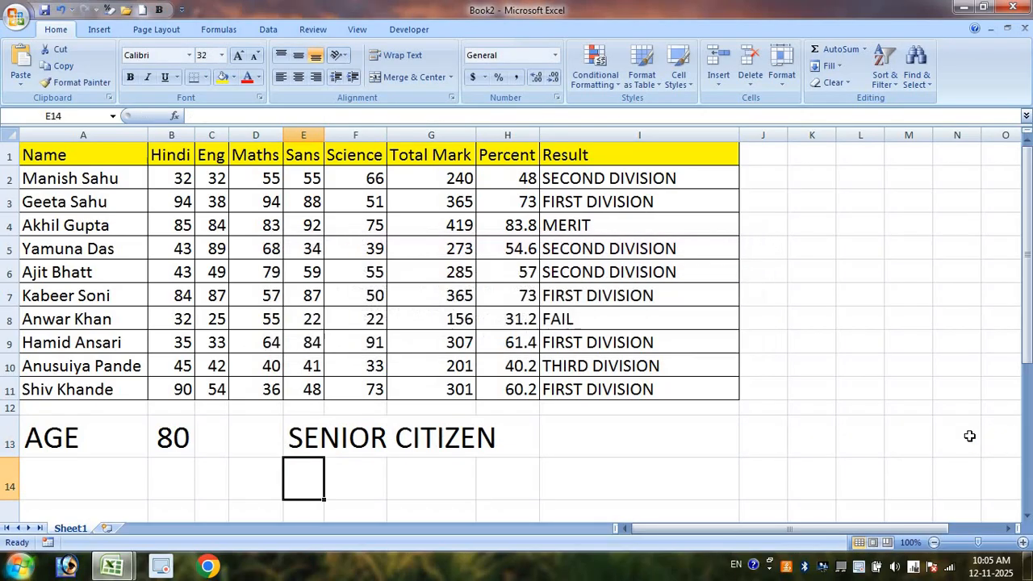
# - Test the E13 formula by entering the ages 70, 55 and 61 one after another in B13
pyautogui.click(174, 440)
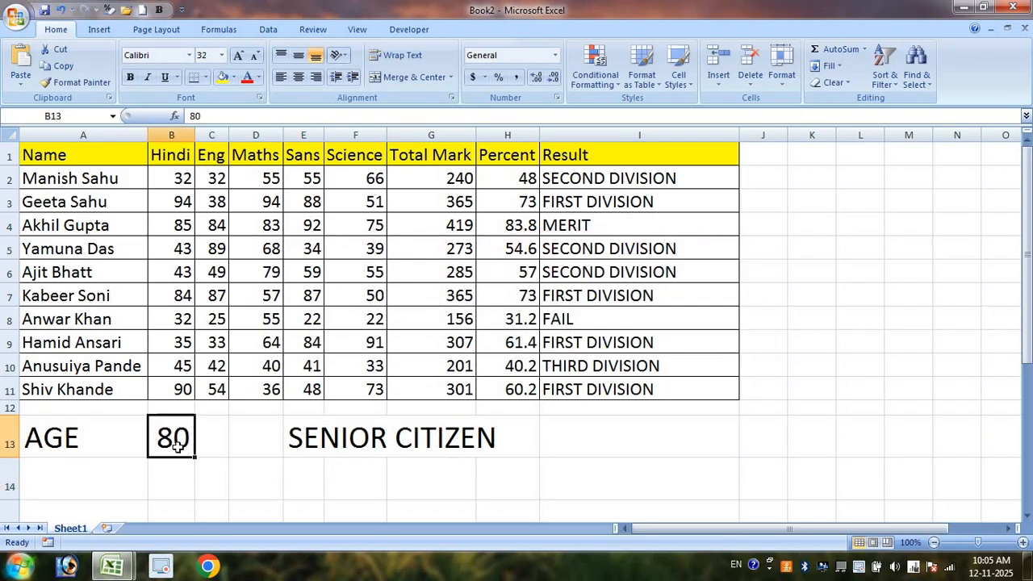
pyautogui.write('70')
pyautogui.press('Return')
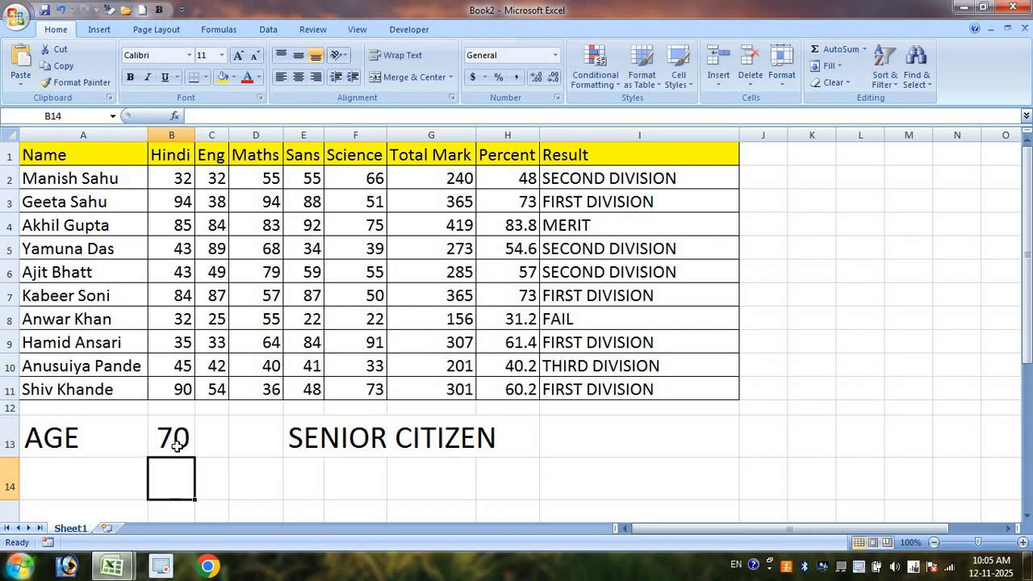
pyautogui.click(176, 446)
pyautogui.write('55')
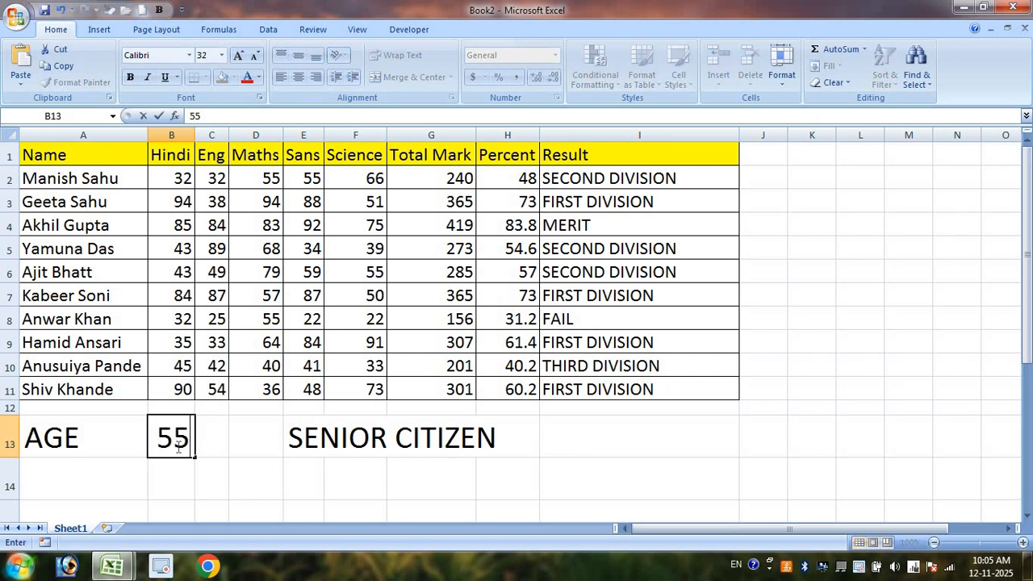
pyautogui.press('Return')
pyautogui.write('61')
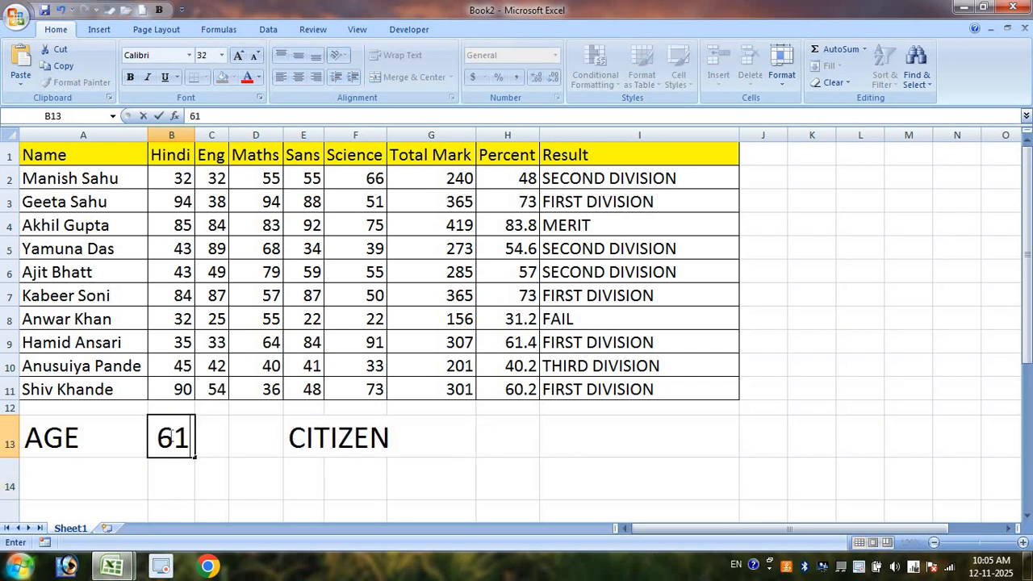
pyautogui.press('Return')
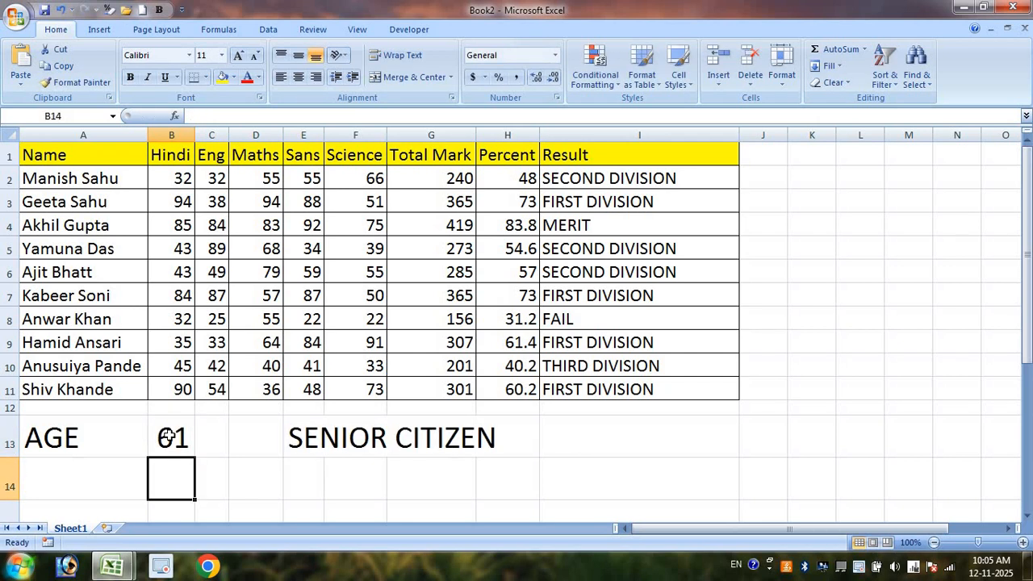
# - Replace the closing parentheses of the E13 formula with a comma and the copied IF(B13>=60,"SENIOR CITIZEN" part as a third condition
pyautogui.doubleClick(357, 446)
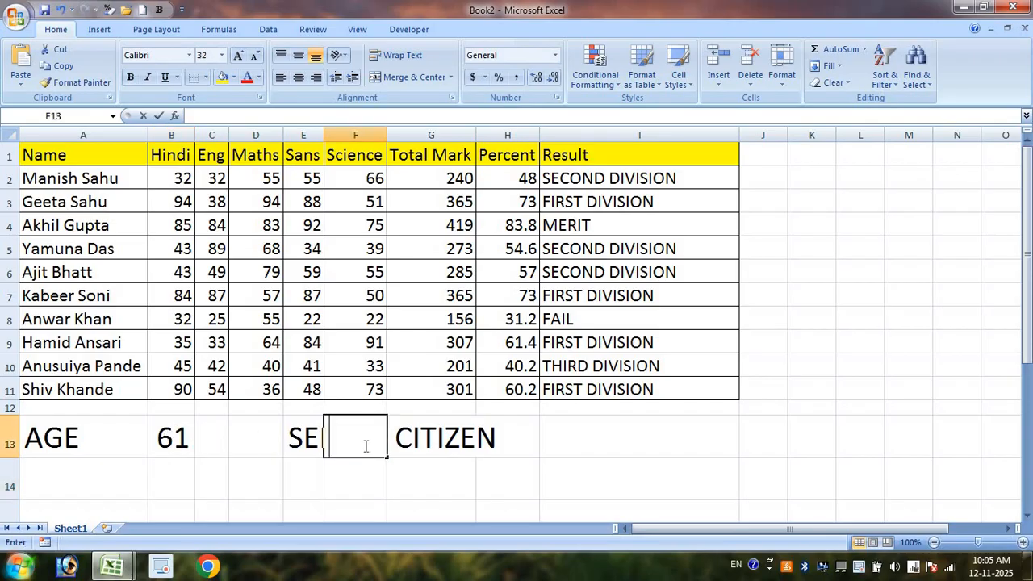
pyautogui.doubleClick(308, 434)
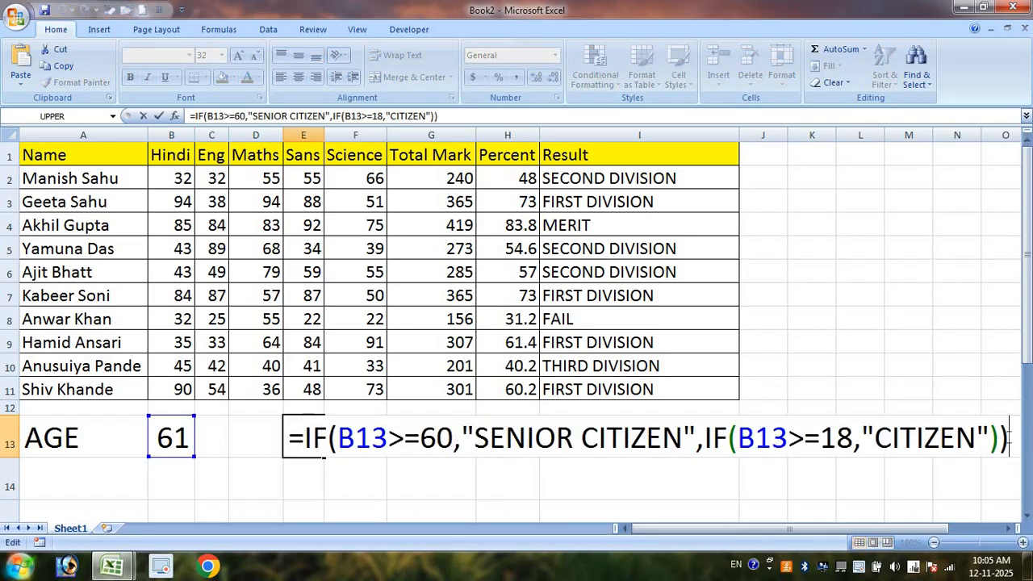
pyautogui.press('BackSpace')
pyautogui.press('BackSpace')
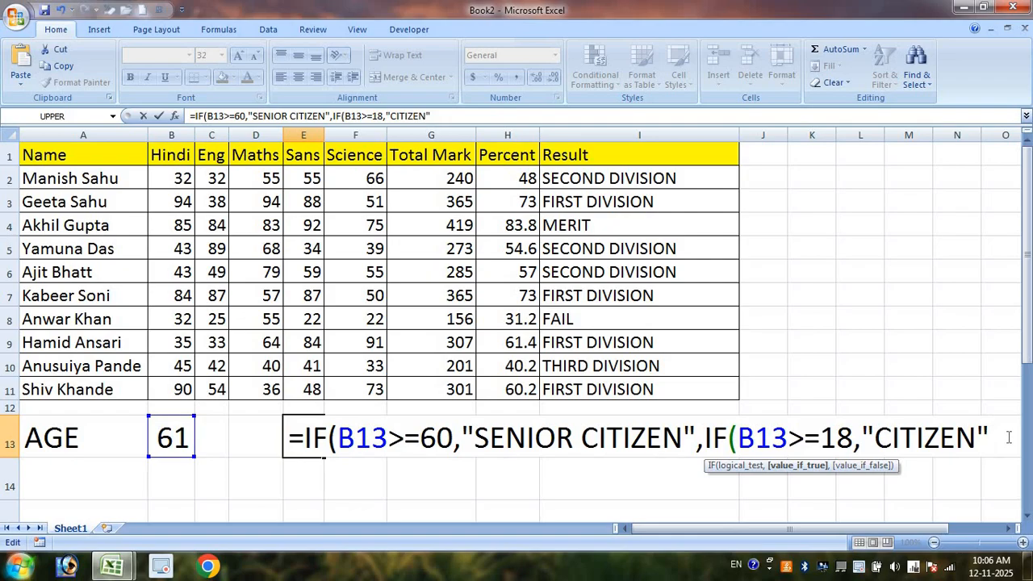
pyautogui.write(',')
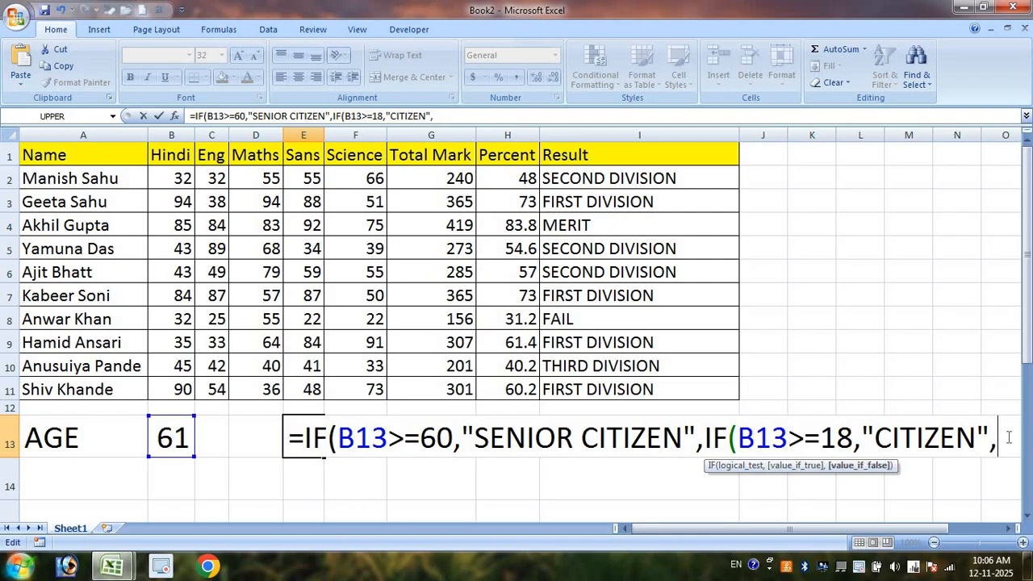
pyautogui.write('IF(B13>=60,"SENIOR CITIZEN"')
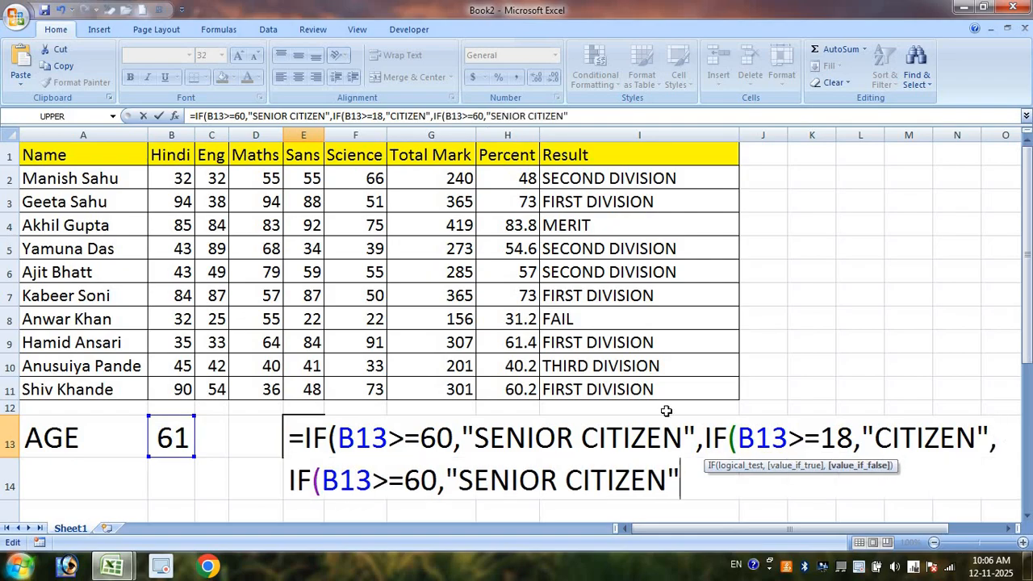
# - Change the third IF in E13 to test B13>=0 with "MINOR" as its value-if-true, and enter the formula with the proposed correction
pyautogui.moveTo(437, 478); pyautogui.dragTo(405, 478)
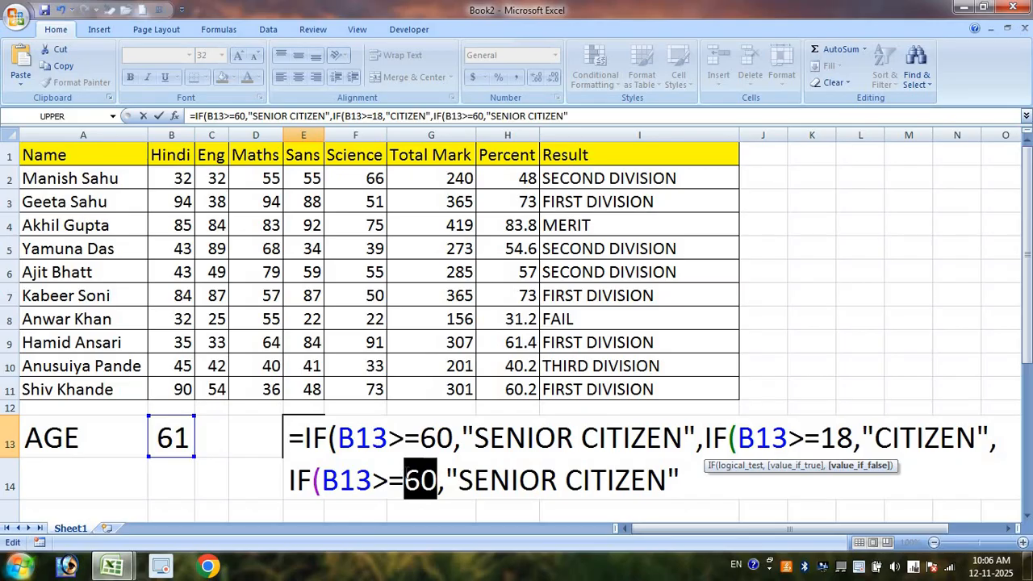
pyautogui.write('0')
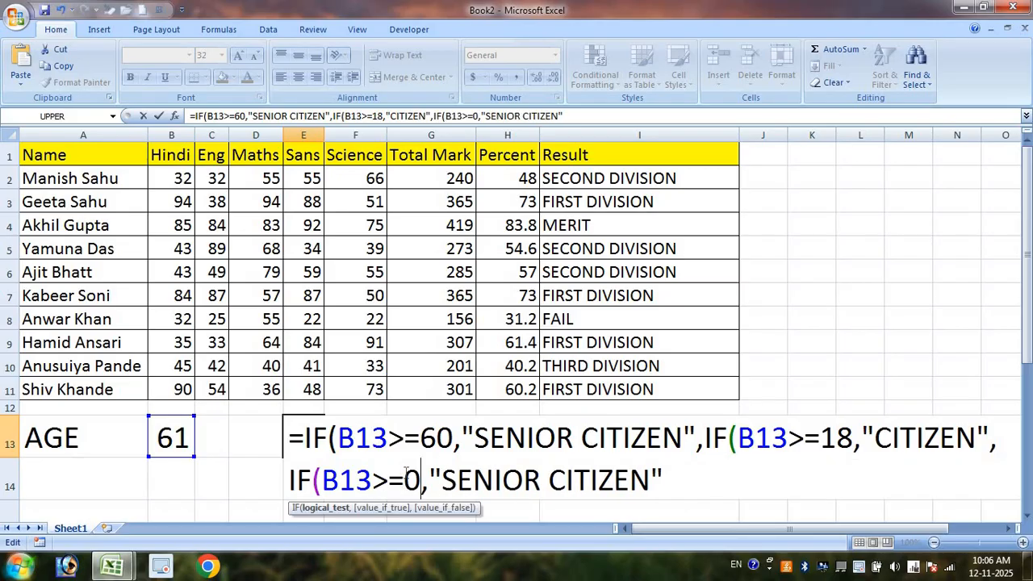
pyautogui.moveTo(651, 478); pyautogui.dragTo(441, 478)
pyautogui.write('MINOR')
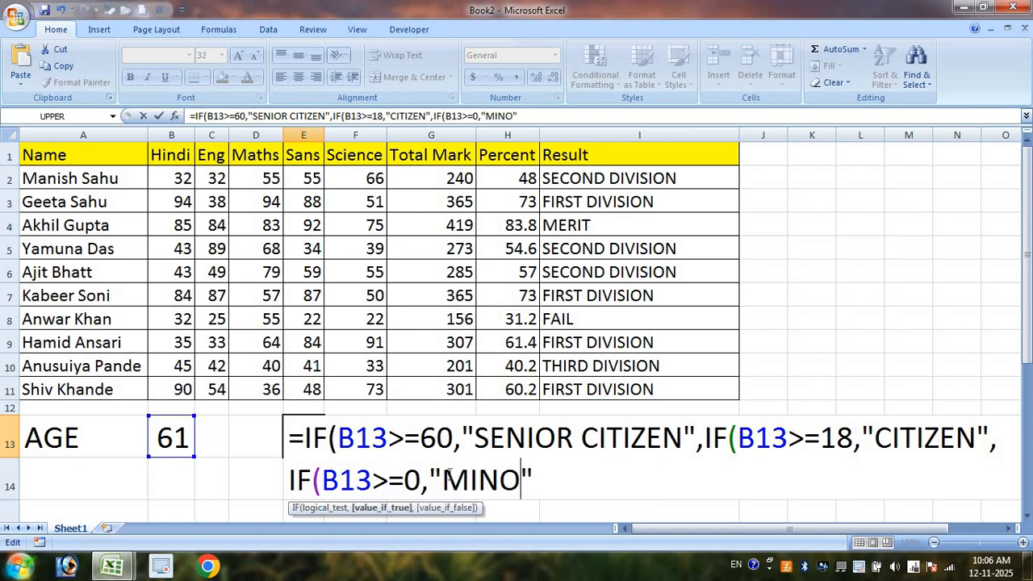
pyautogui.press('Return')
pyautogui.press('Return')
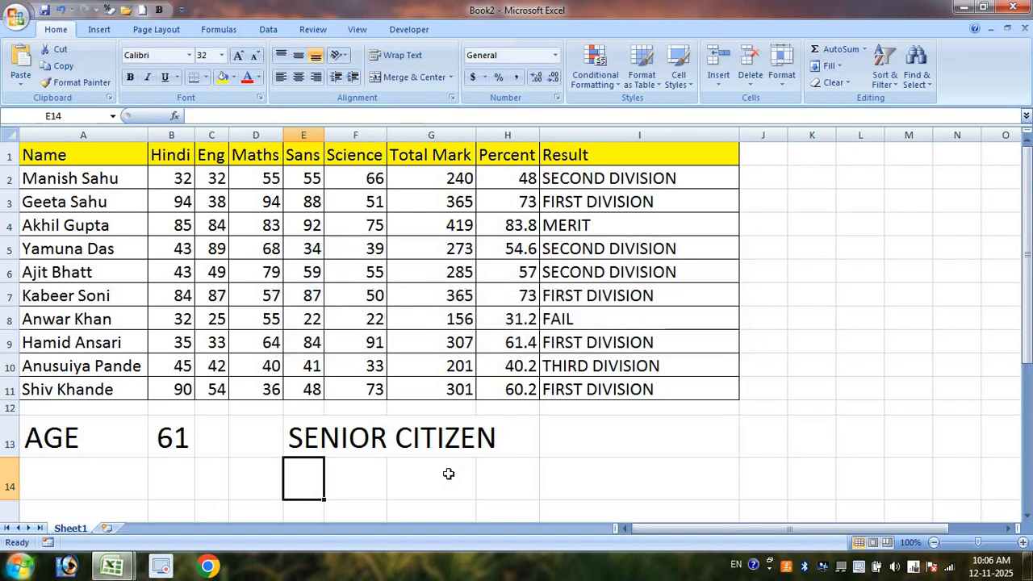
# - Test the three-condition formula by entering the ages 5, 17, 18 and 68 one after another in B13
pyautogui.click(182, 437)
pyautogui.write('5')
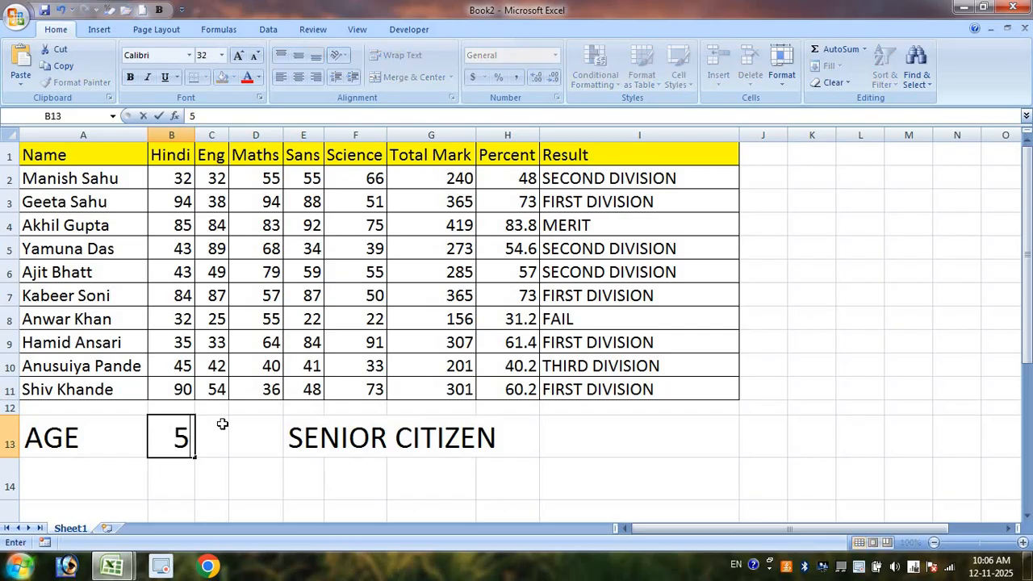
pyautogui.press('Return')
pyautogui.press('Up')
pyautogui.write('17')
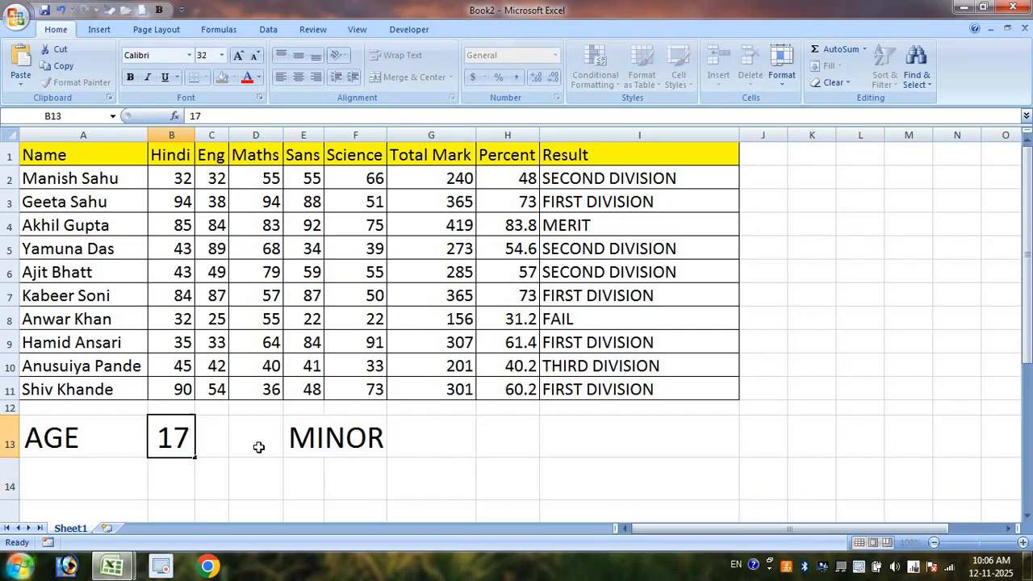
pyautogui.press('Return')
pyautogui.press('Up')
pyautogui.write('18')
pyautogui.press('Return')
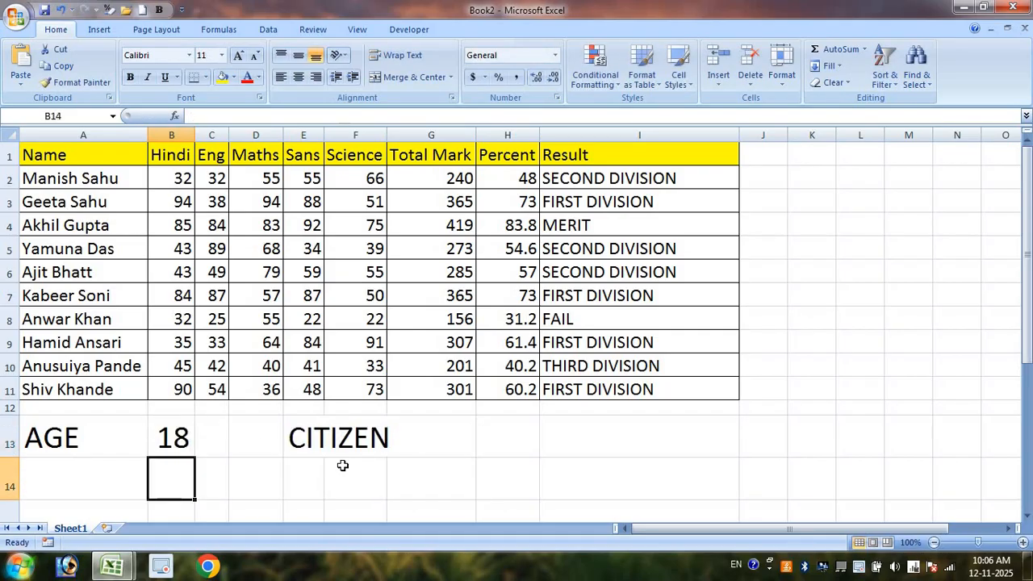
pyautogui.press('Up')
pyautogui.write('68')
pyautogui.press('Return')
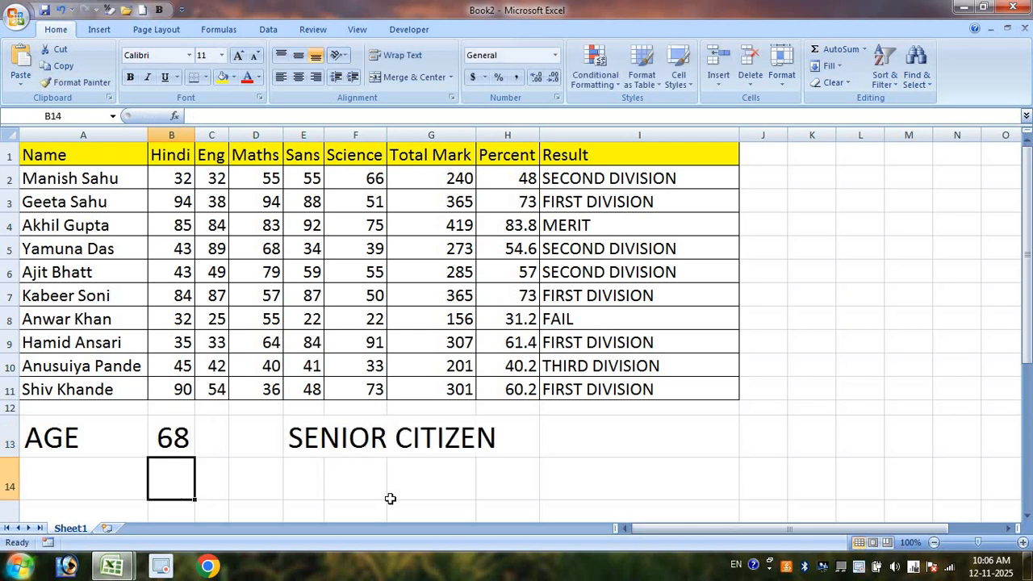
# - Remove the closing parentheses after "MINOR" in the E13 formula and append a comma with another copied IF(B13>=60,"SENIOR CITIZEN" part
pyautogui.doubleClick(297, 441)
pyautogui.click(617, 482)
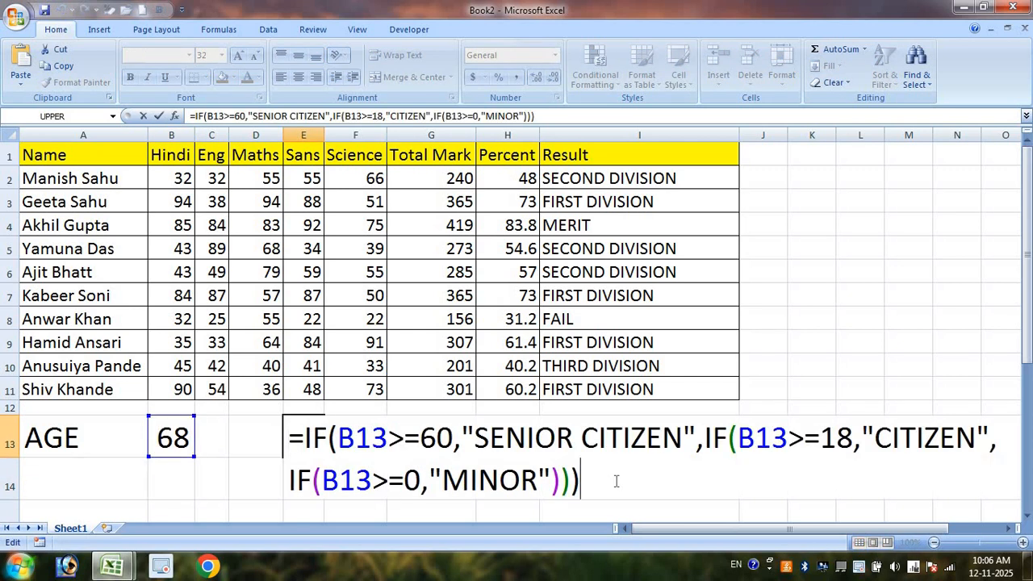
pyautogui.press('BackSpace')
pyautogui.press('BackSpace')
pyautogui.press('BackSpace')
pyautogui.write(',IF(B13>=60,"SENIOR CITIZEN"')
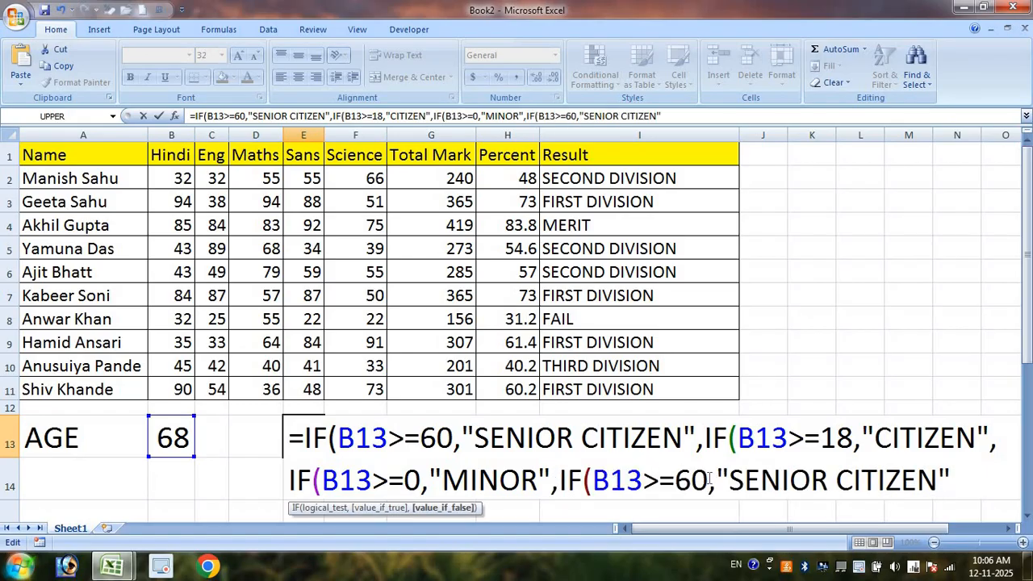
# - Change the fourth IF in E13 to test B13<0 with "WRONG ENTRY" as its value-if-true, and accept the proposed formula correction
pyautogui.moveTo(708, 479); pyautogui.dragTo(643, 479)
pyautogui.write('<')
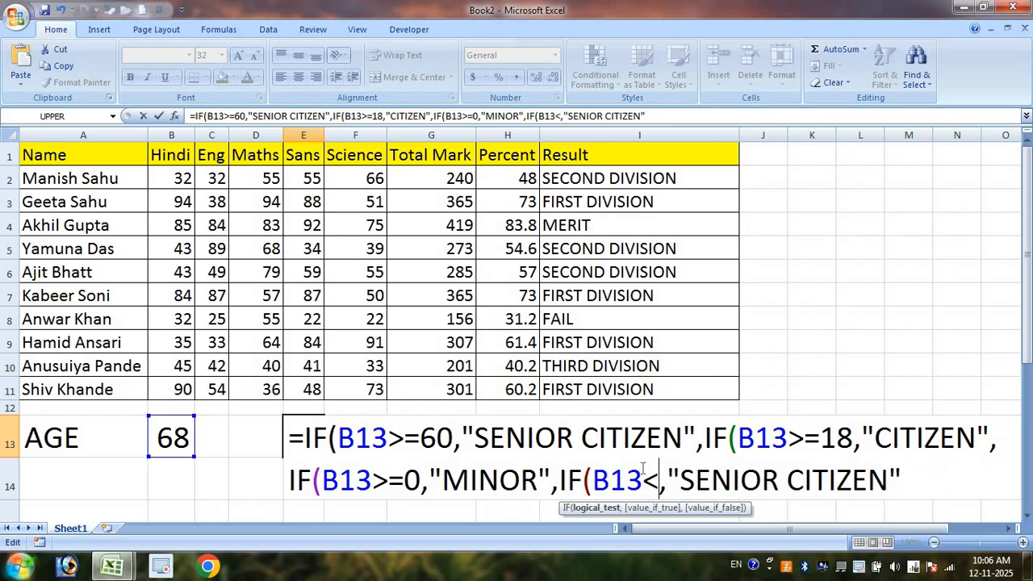
pyautogui.write('0')
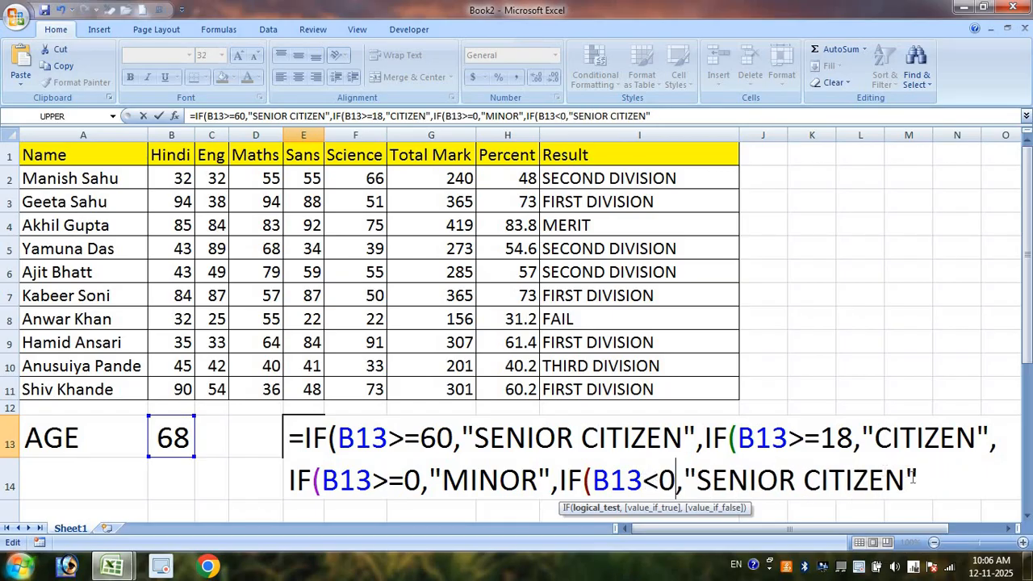
pyautogui.moveTo(907, 479); pyautogui.dragTo(699, 470)
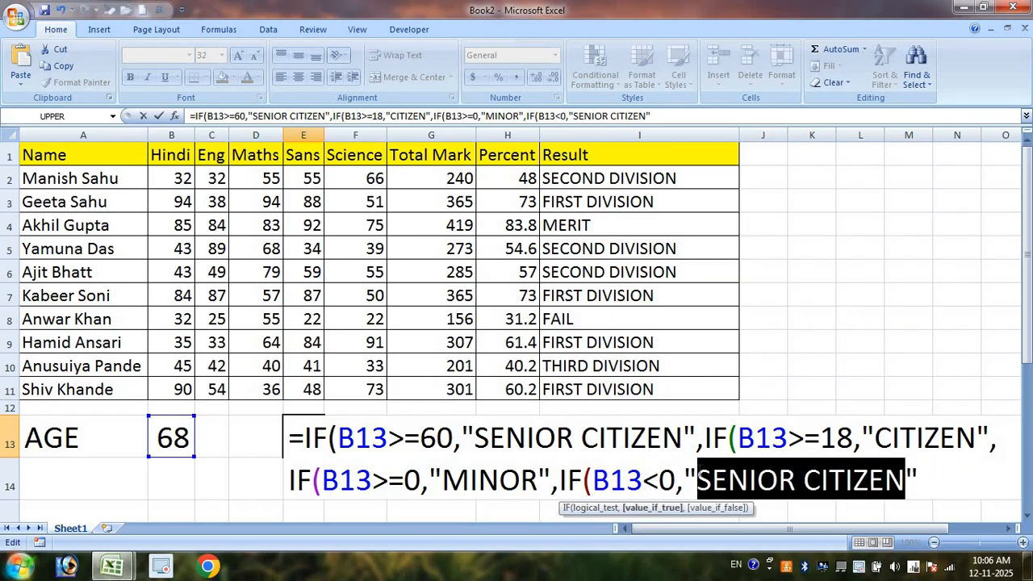
pyautogui.write('WRONG ')
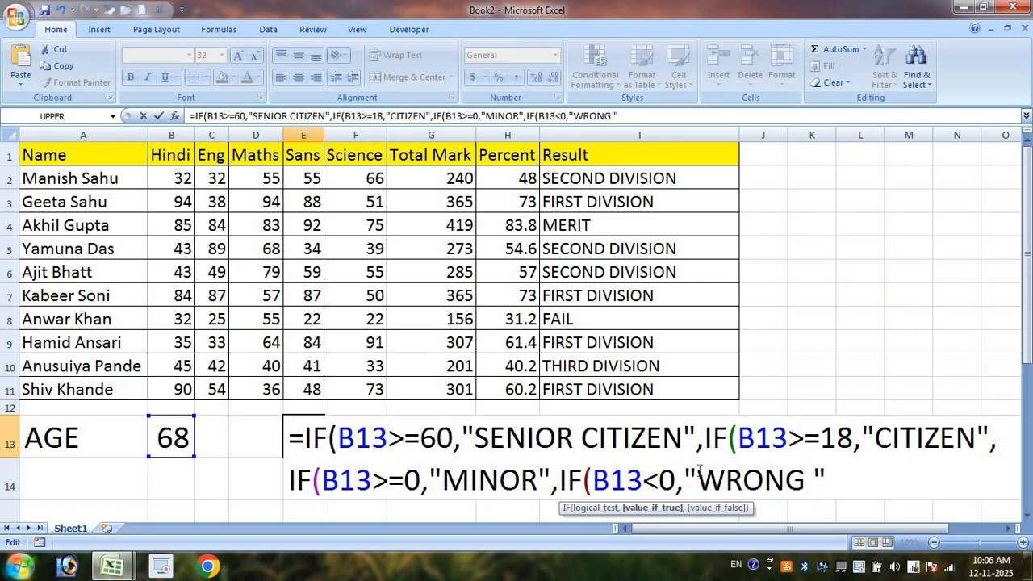
pyautogui.write('ENTRY')
pyautogui.press('Return')
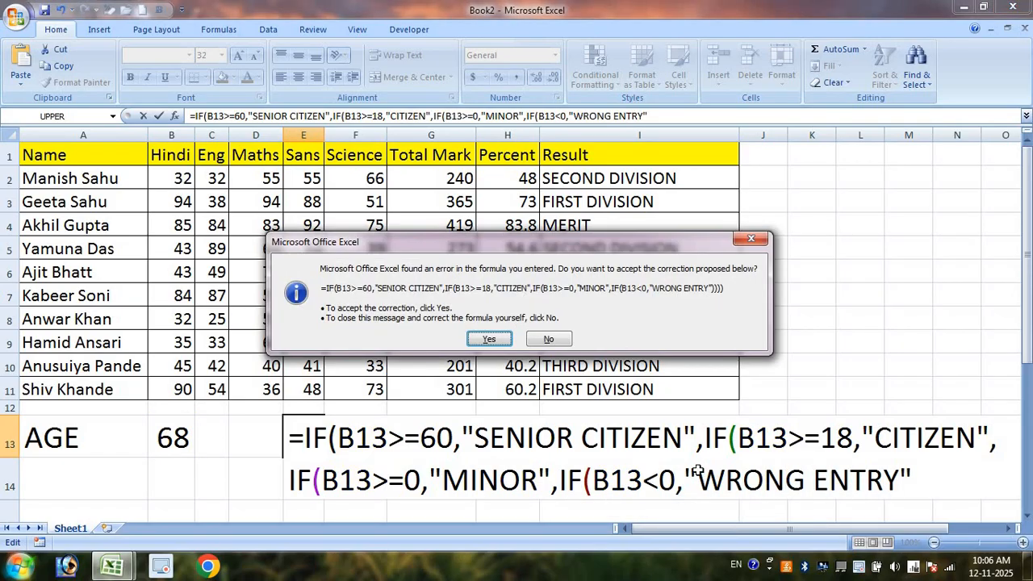
pyautogui.press('Return')
# - Test the formula with the ages -2 and 0 in B13, and review the E13 formula without editing it
pyautogui.click(151, 434)
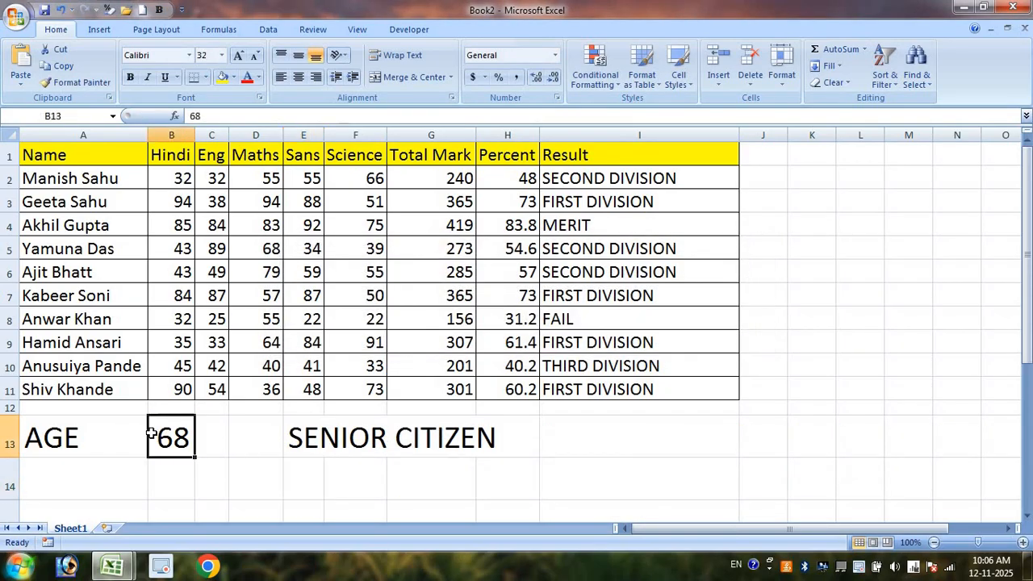
pyautogui.write('-2')
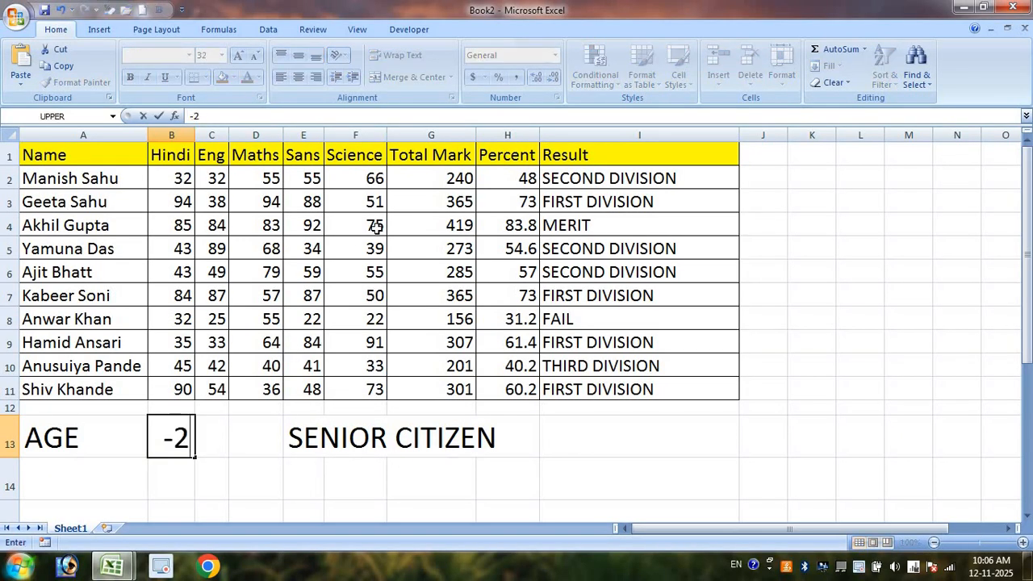
pyautogui.press('Return')
pyautogui.press('Up')
pyautogui.write('0')
pyautogui.press('Return')
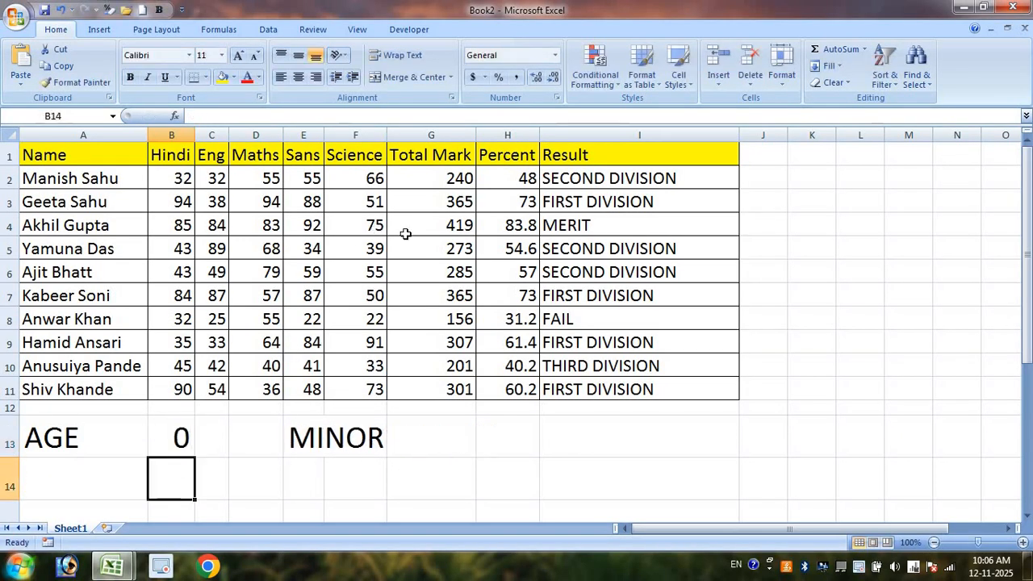
pyautogui.press('Up')
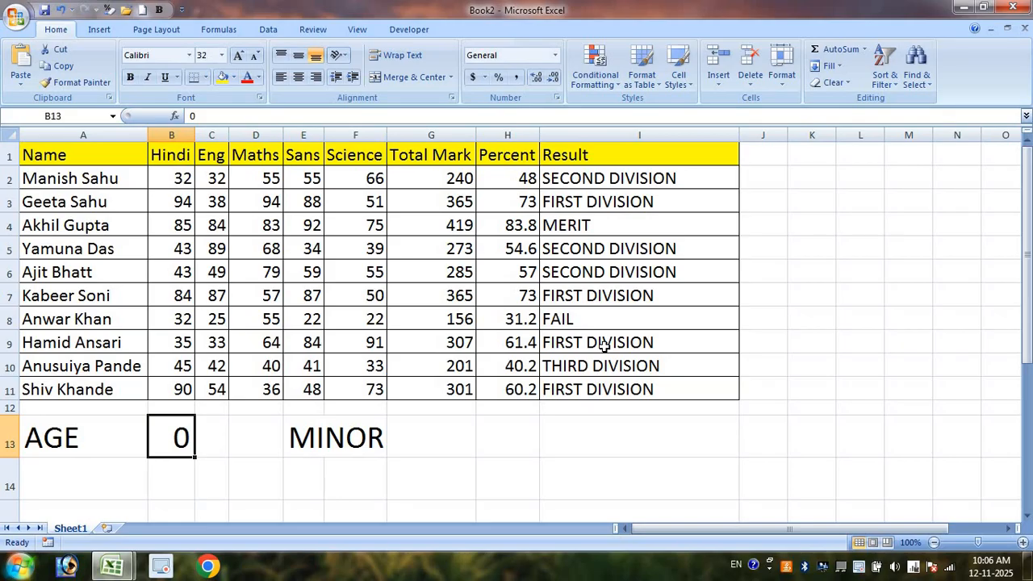
pyautogui.click(315, 437)
pyautogui.doubleClick(315, 437)
pyautogui.press('Return')
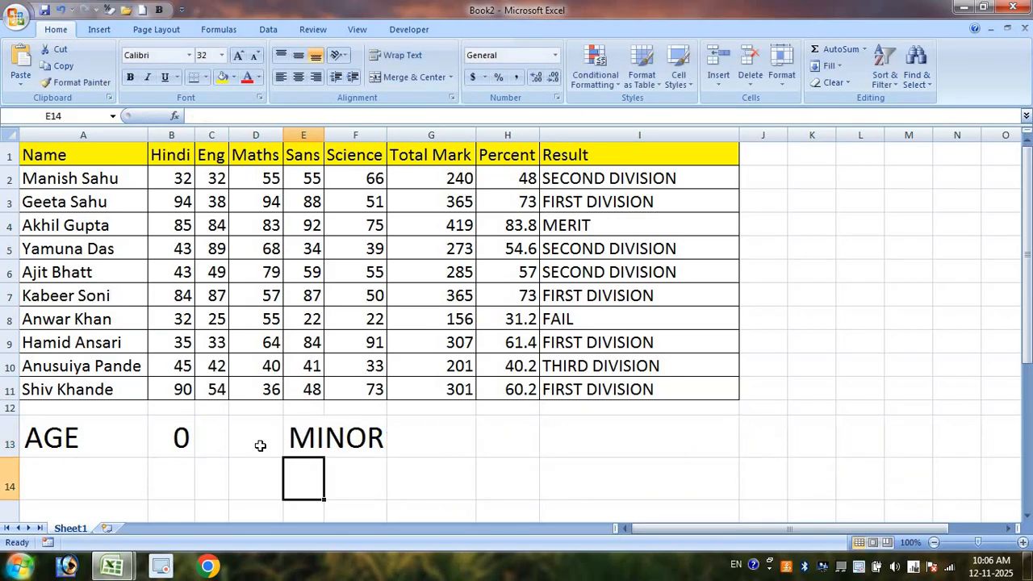
# - Test the four-condition age formula by entering the age -8 in B13
pyautogui.click(182, 437)
pyautogui.write('-8')
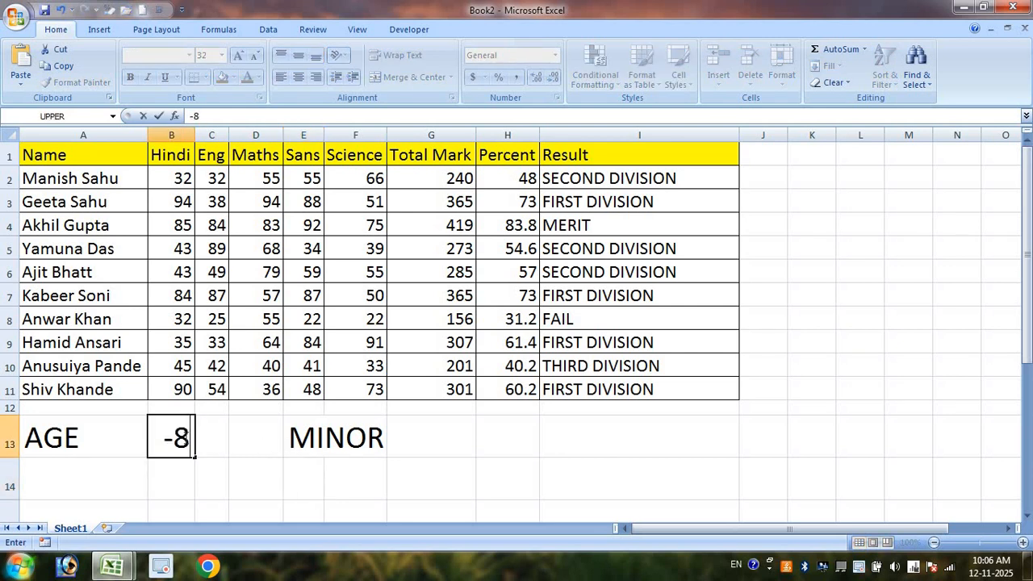
pyautogui.press('Return')
pyautogui.click(174, 438)
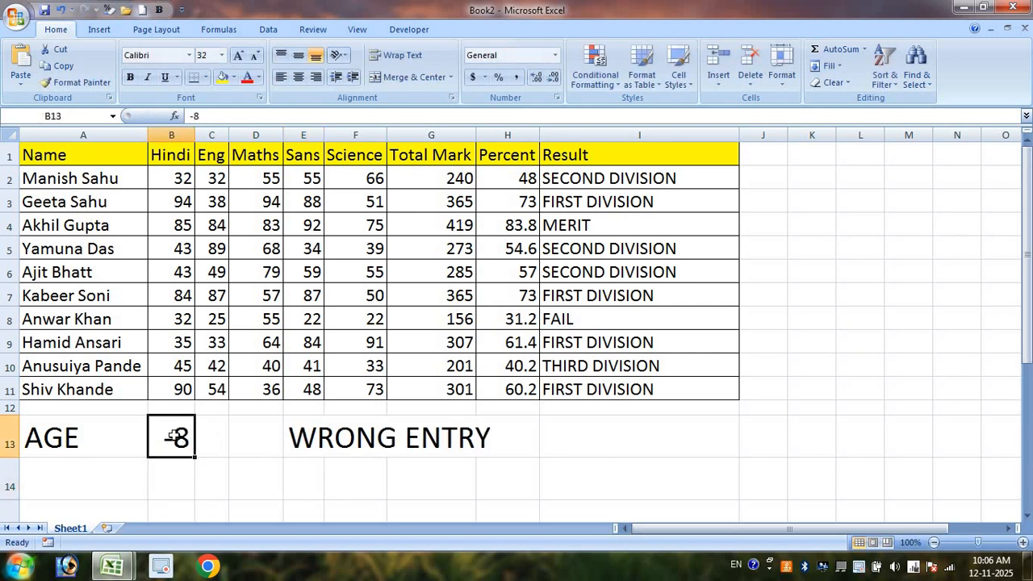
# - Examine each of the four nested IF conditions in the E13 formula, and close the formula without editing it
pyautogui.doubleClick(290, 434)
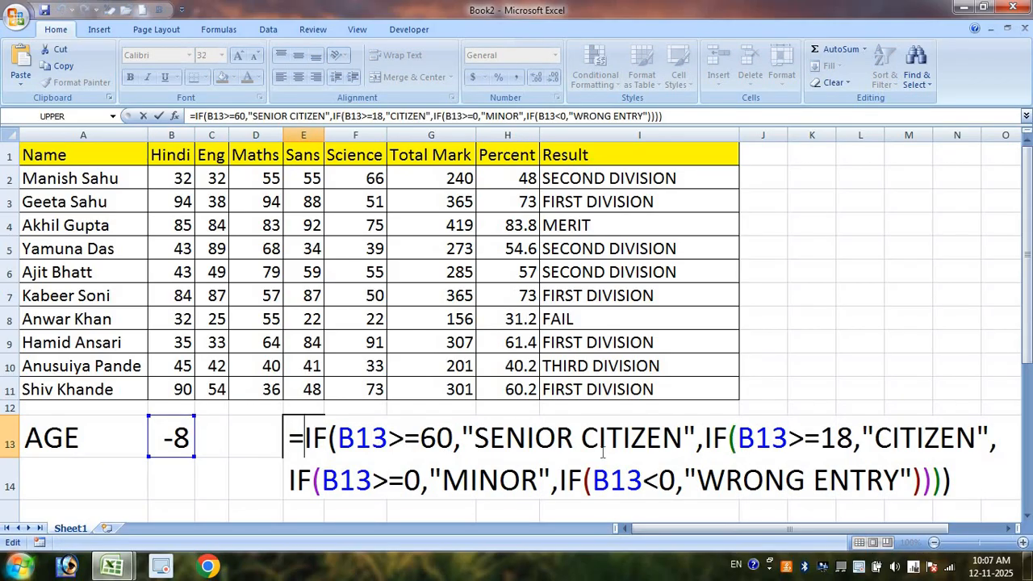
pyautogui.click(338, 437)
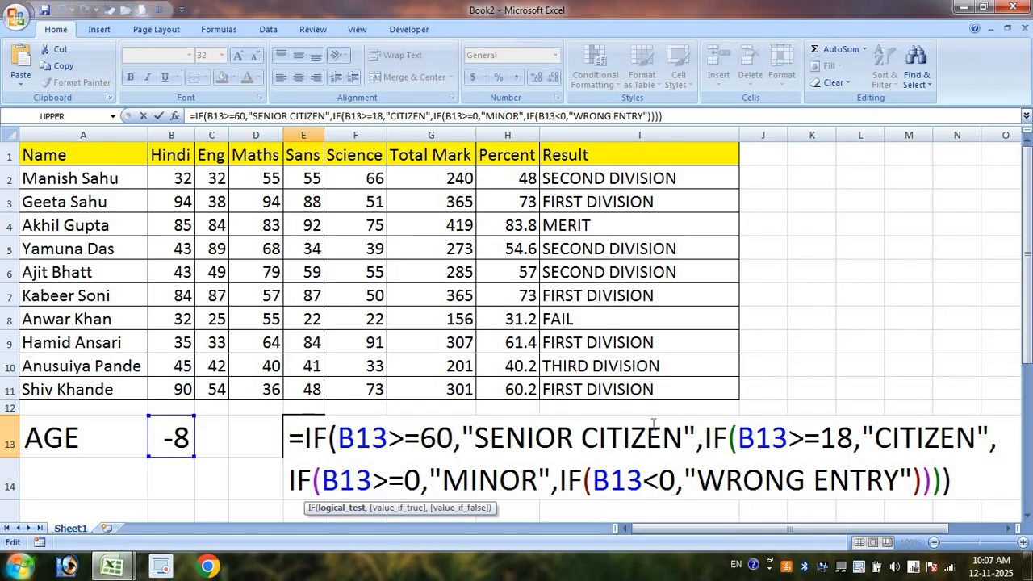
pyautogui.click(728, 438)
pyautogui.click(391, 478)
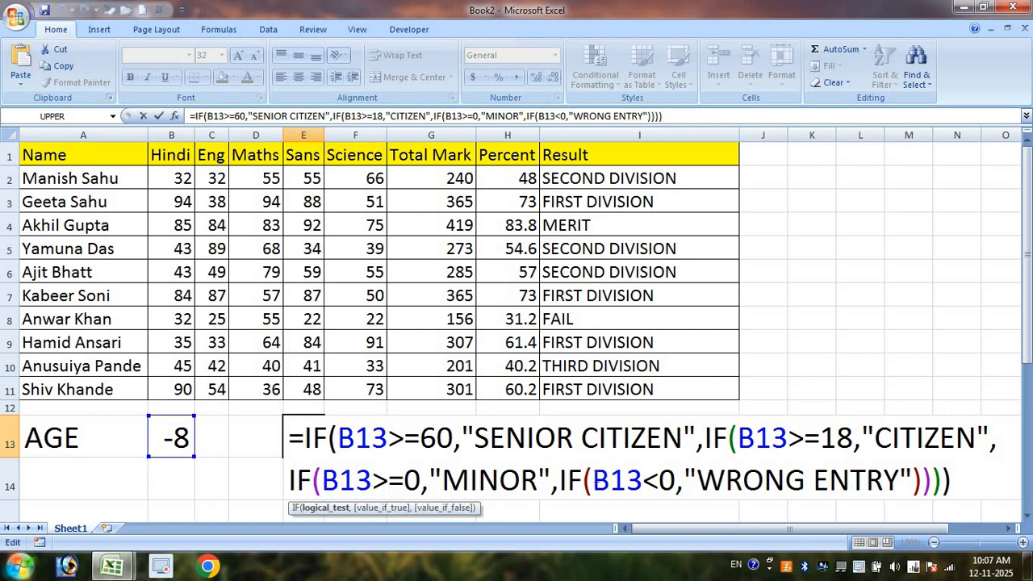
pyautogui.click(599, 469)
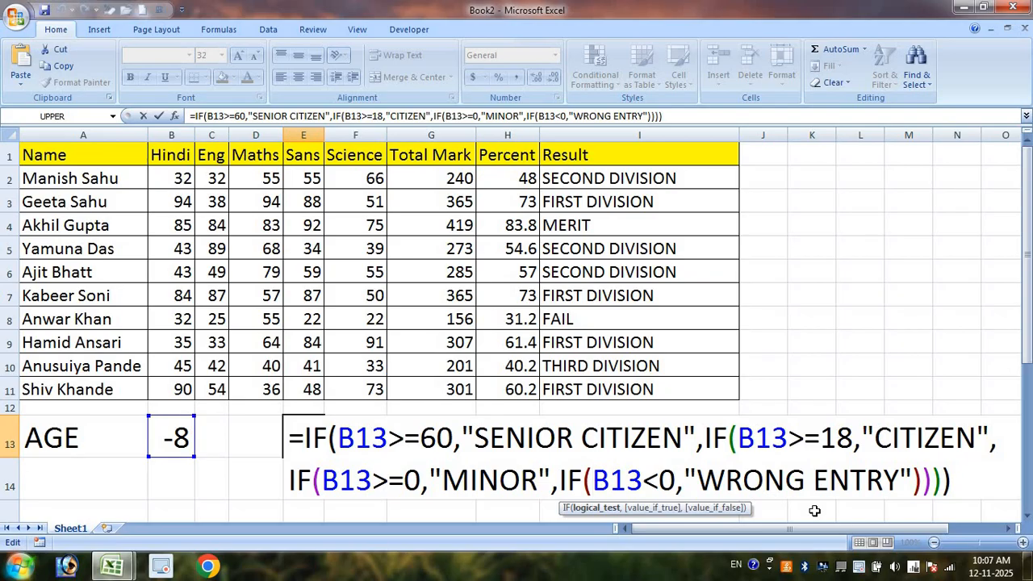
pyautogui.press('Return')
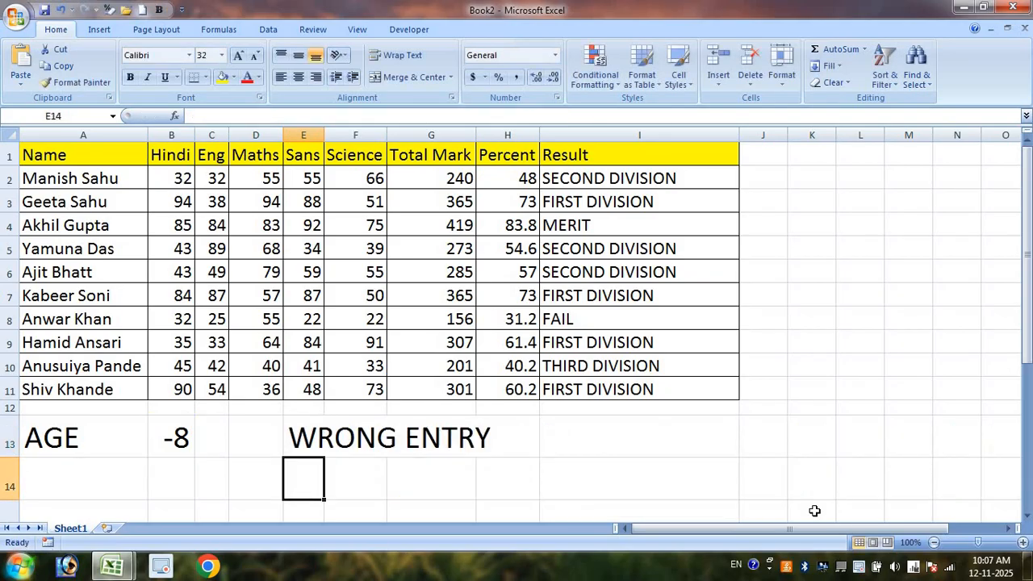